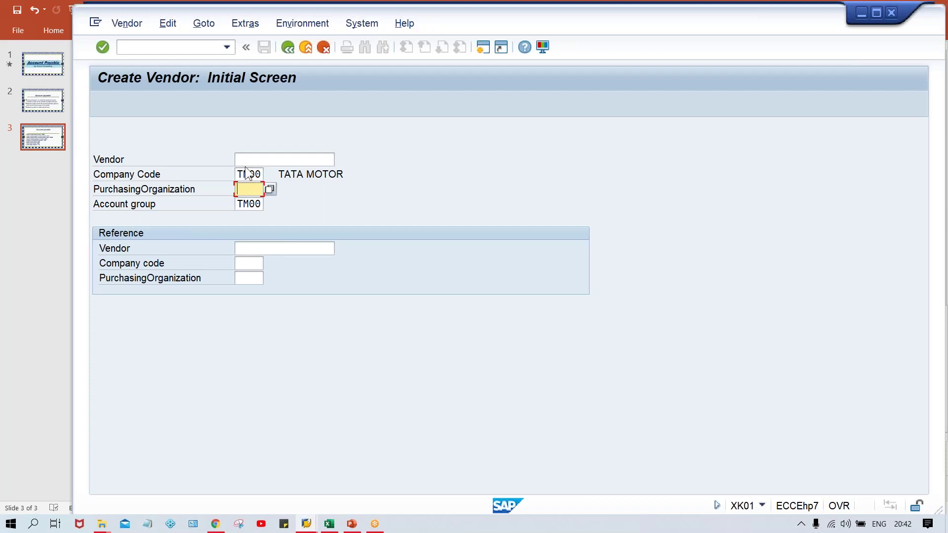
- Leave the vendor number blank, keep company code TM00 and account group TM00, and proceed
click(243, 203)
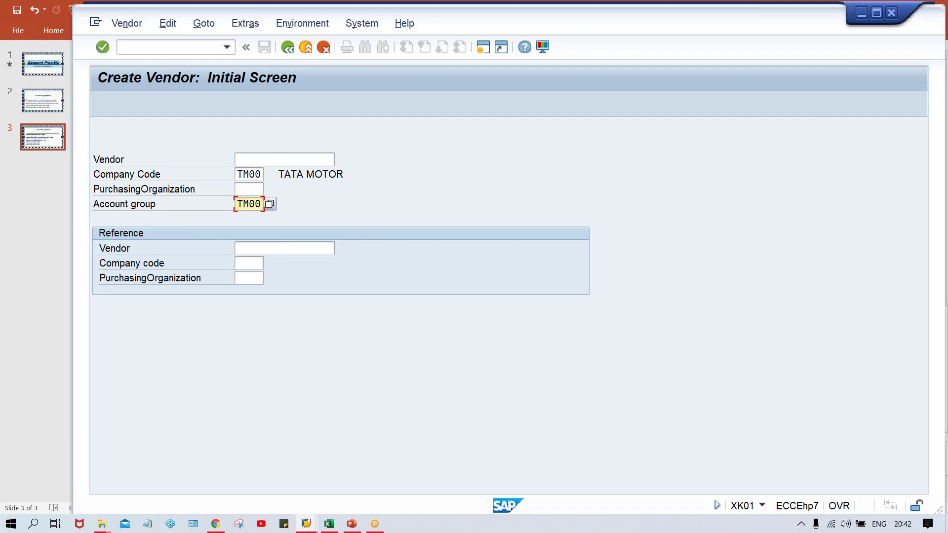
click(298, 162)
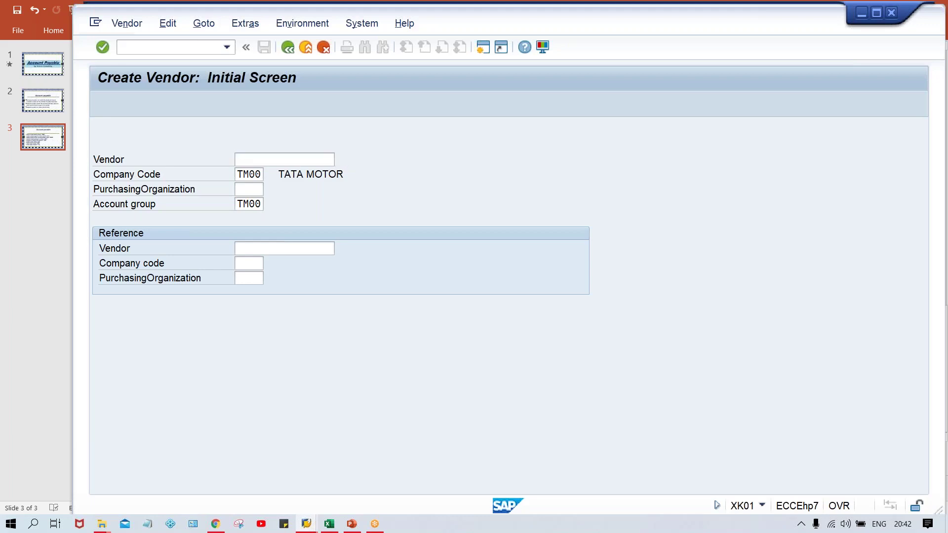
key(Return)
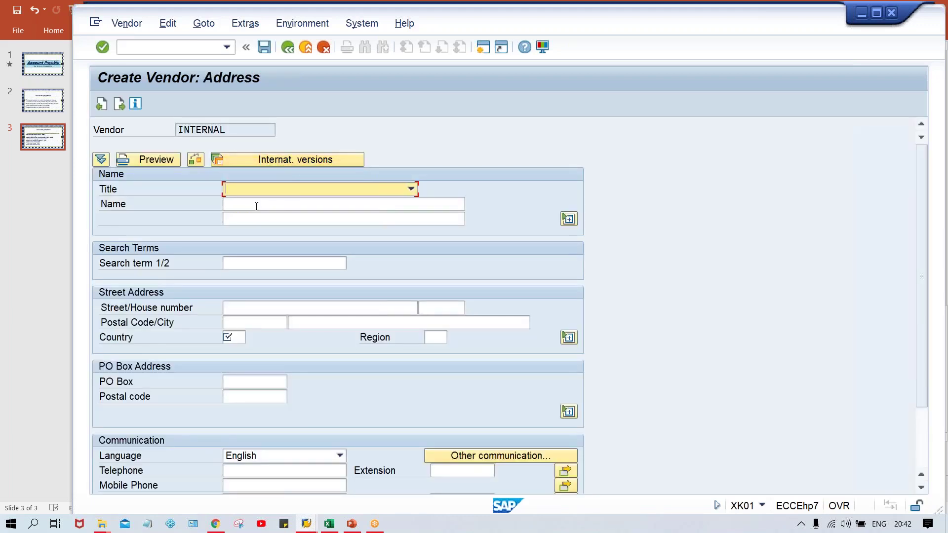
- Enter TEST VENDOR_TM00 as the vendor name from the input history
click(256, 206)
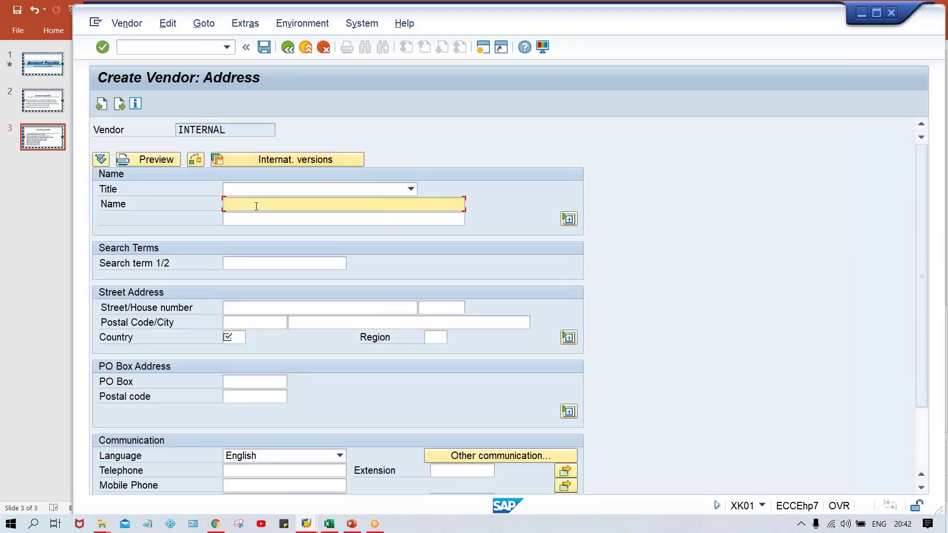
text(TEST)
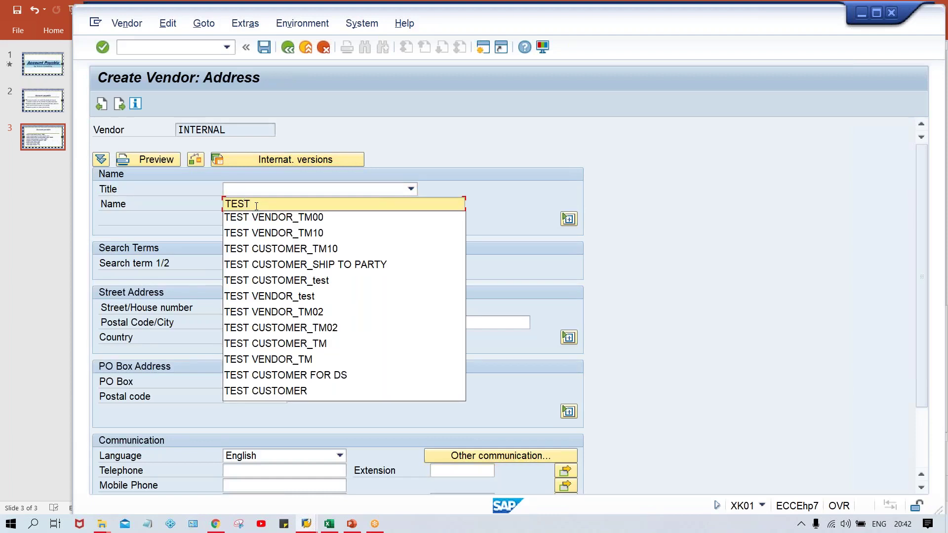
key(Down)
key(Return)
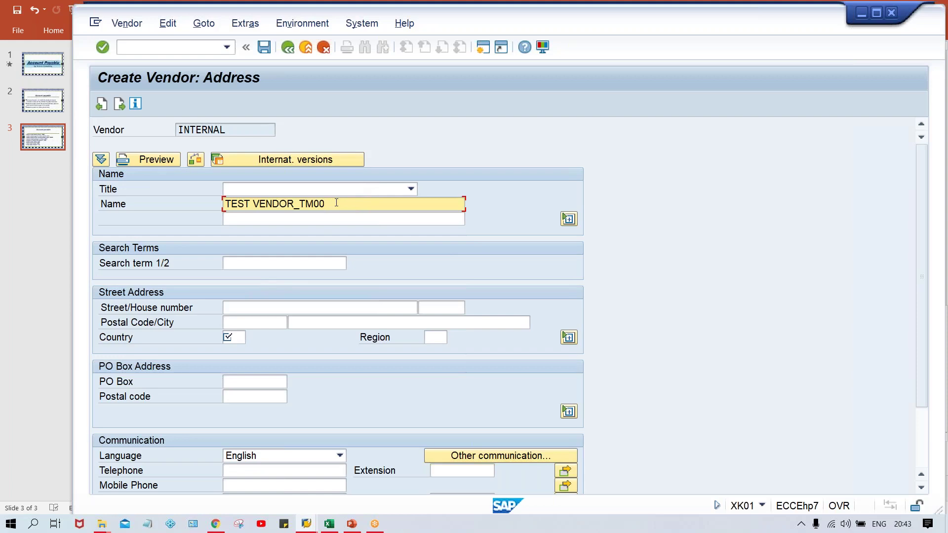
click(253, 308)
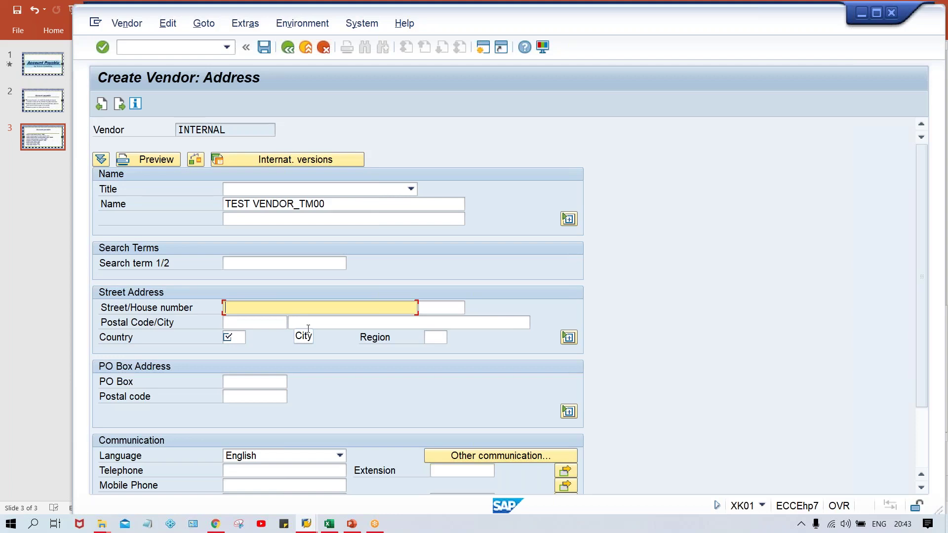
click(252, 321)
- Enter TEST STREET as the vendor's street
click(337, 322)
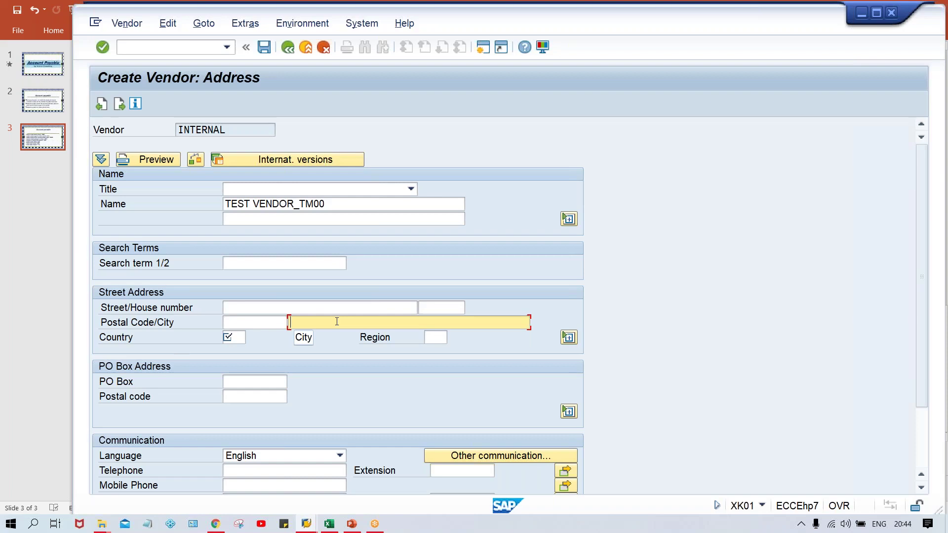
click(237, 310)
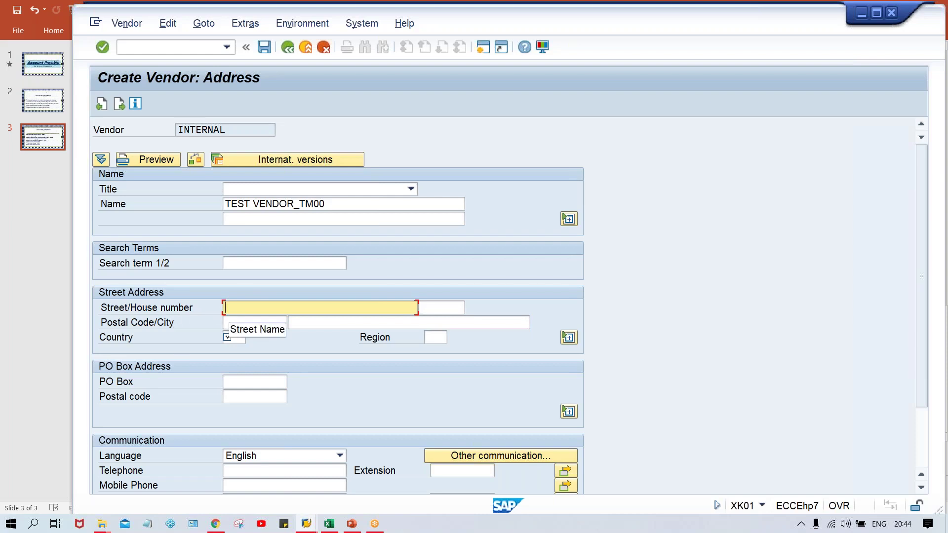
text(TEST STR)
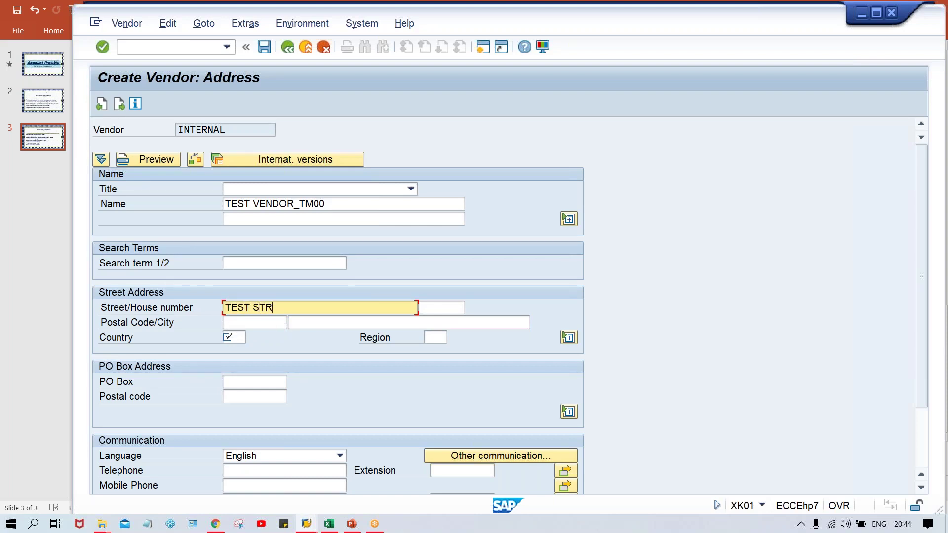
text(EET)
key(Tab)
- Fill postal code 123456, city NEW DELHI and country IN from the input history
text(1)
key(Down)
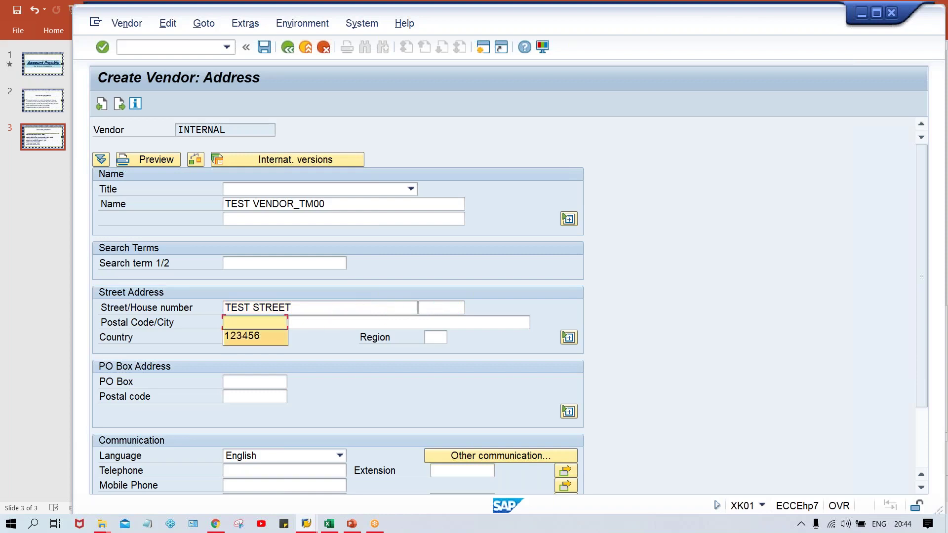
key(Tab)
text(N)
key(Down)
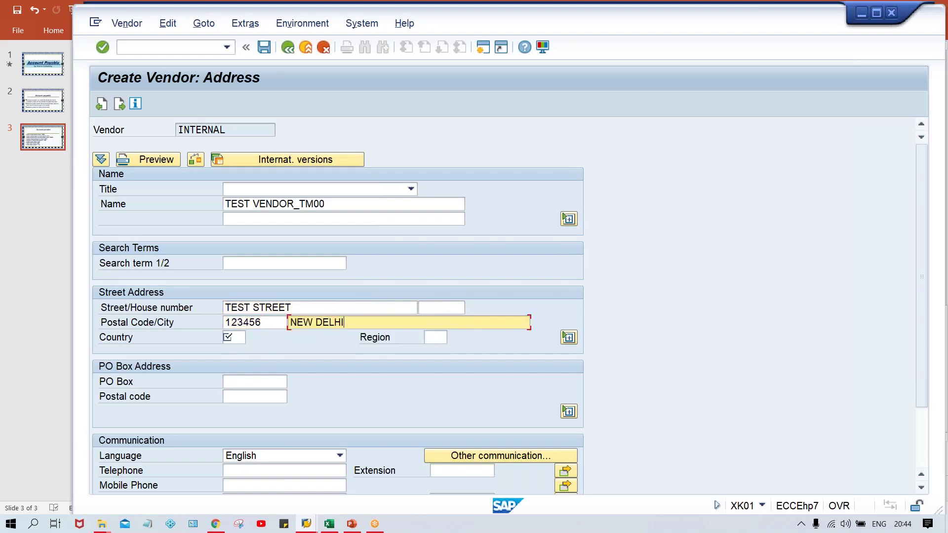
key(Tab)
key(Tab)
key(shift+Tab)
text(I)
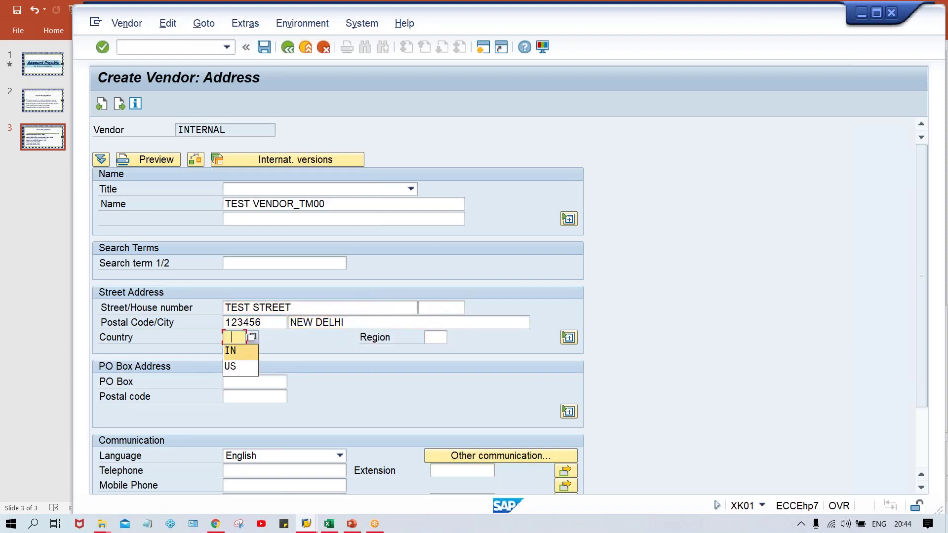
key(Down)
key(Tab)
click(254, 382)
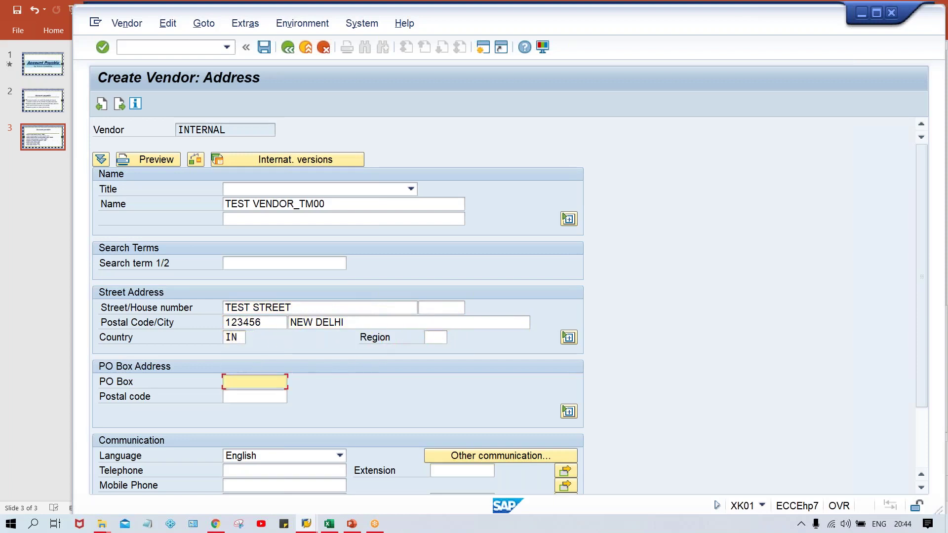
click(439, 336)
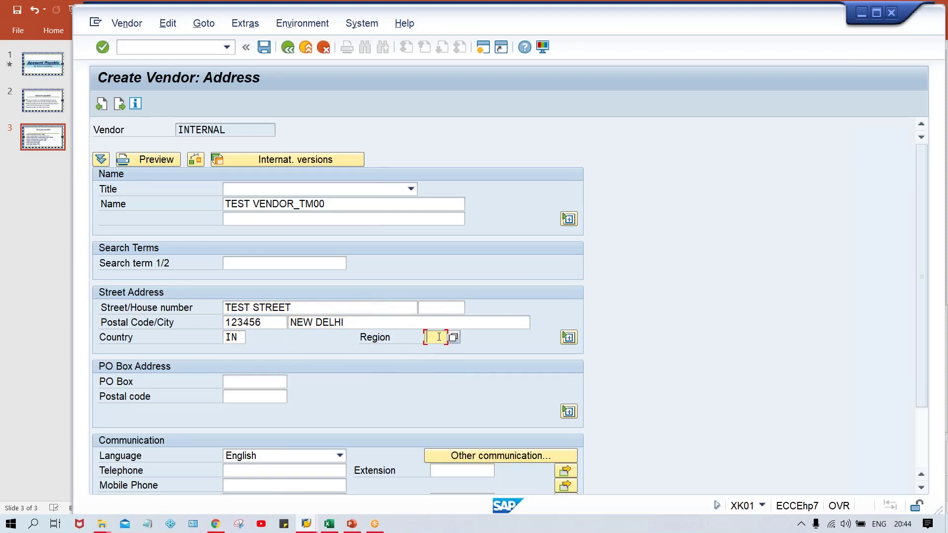
- Set the region to 30 (Delhi) from the F4 region list
text(01)
key(F4)
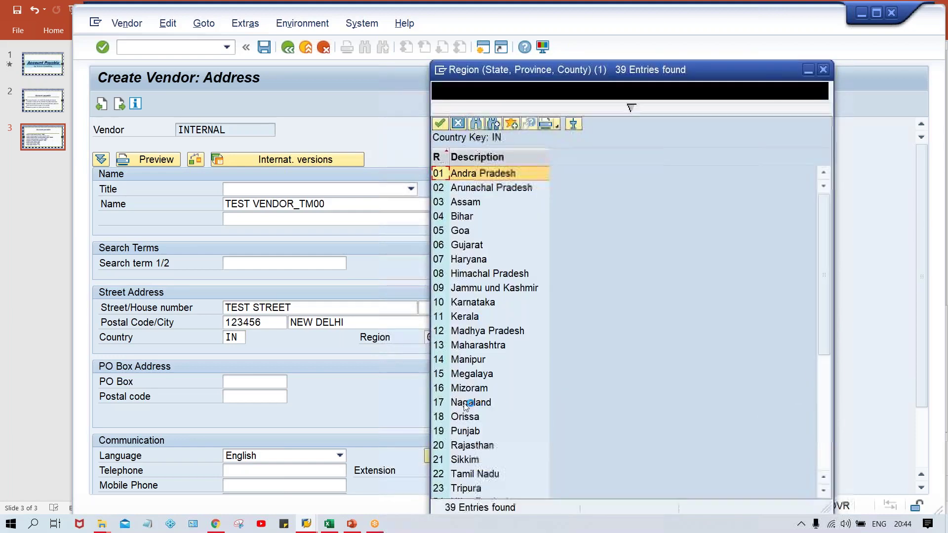
click(461, 474)
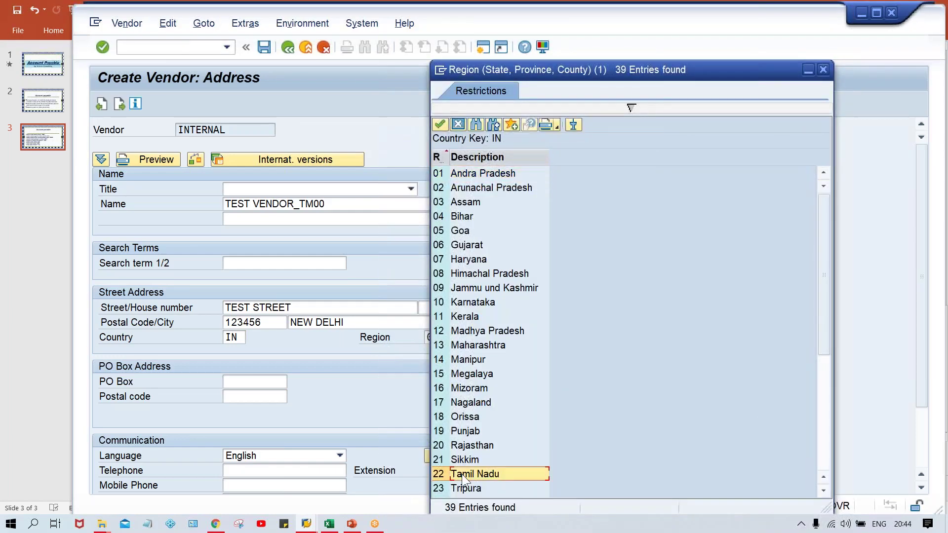
key(Down)
key(Down)
key(Down)
key(Down)
key(Down)
key(Down)
key(Down)
key(Down)
key(Down)
key(Down)
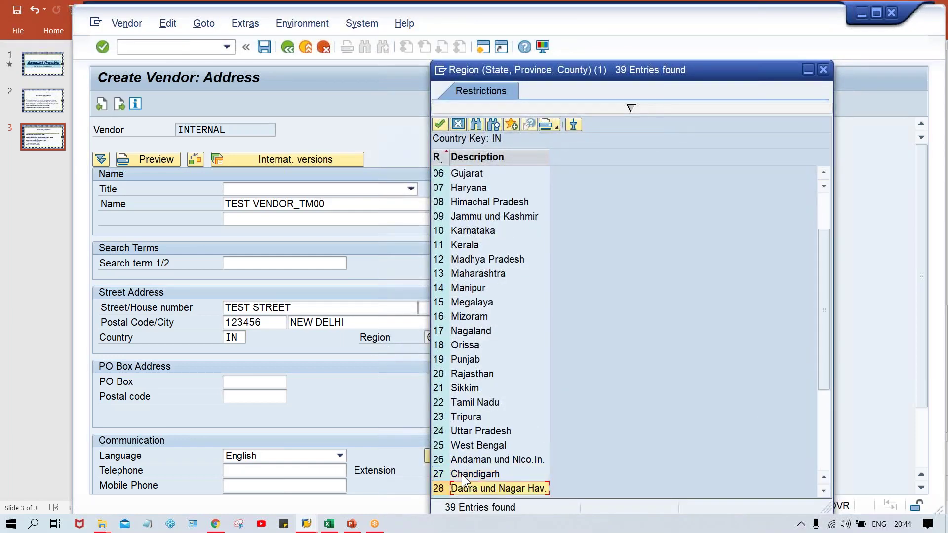
key(Up)
key(Up)
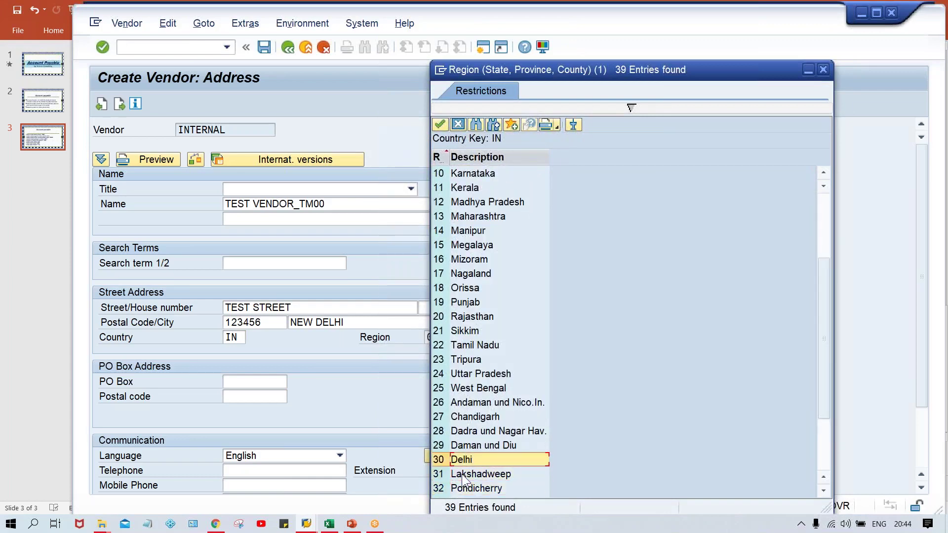
key(Return)
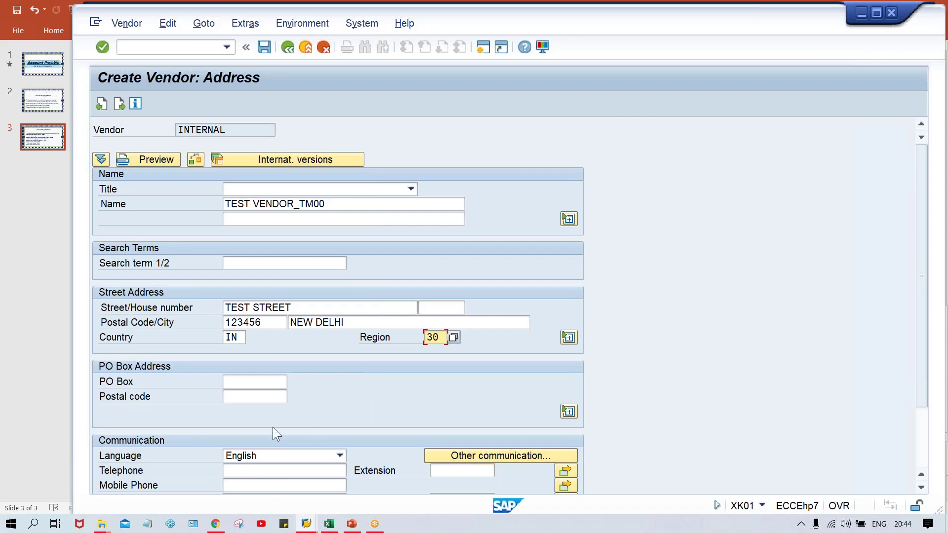
click(246, 385)
text(1)
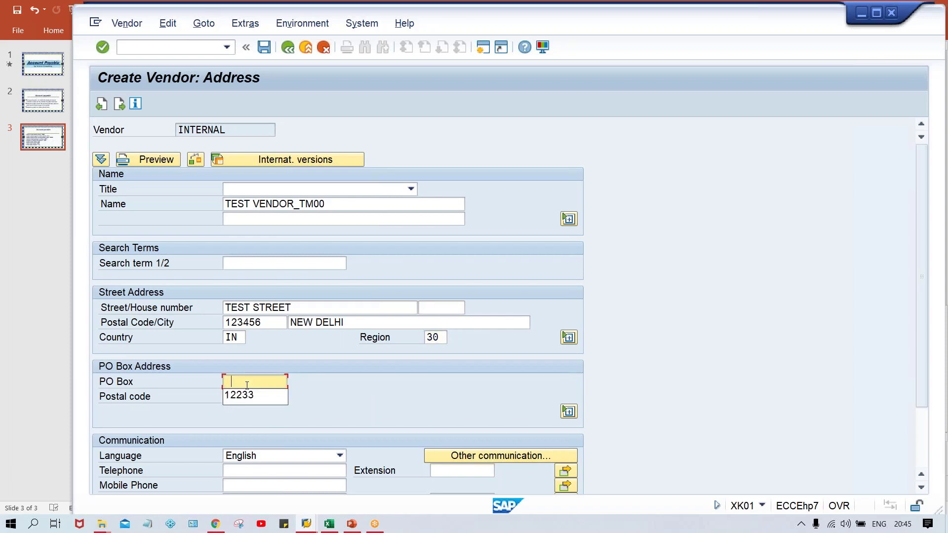
key(Down)
key(Return)
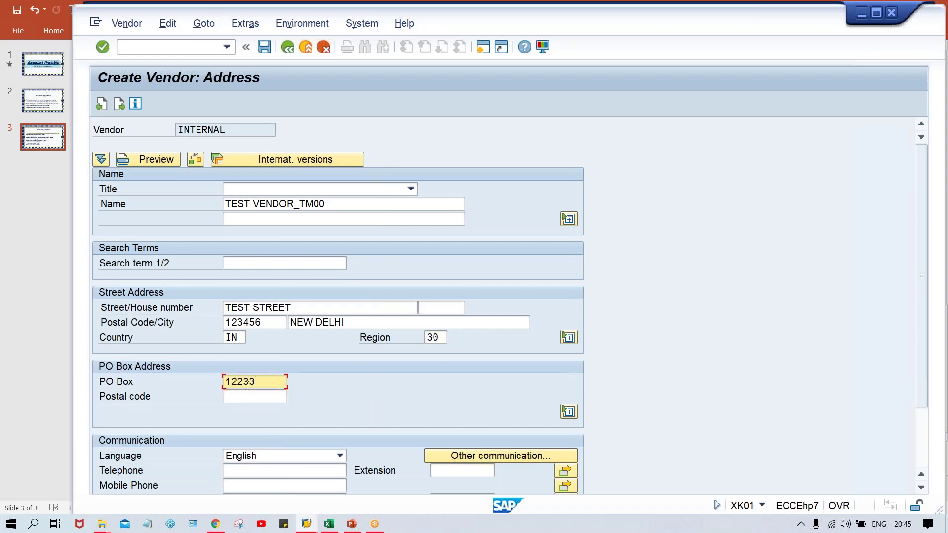
key(Return)
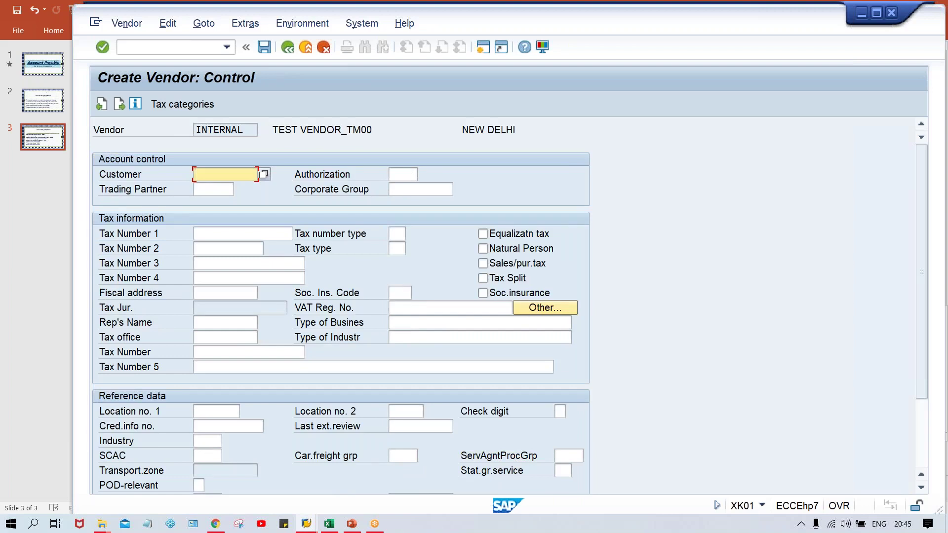
key(Down)
key(Down)
key(Down)
key(Down)
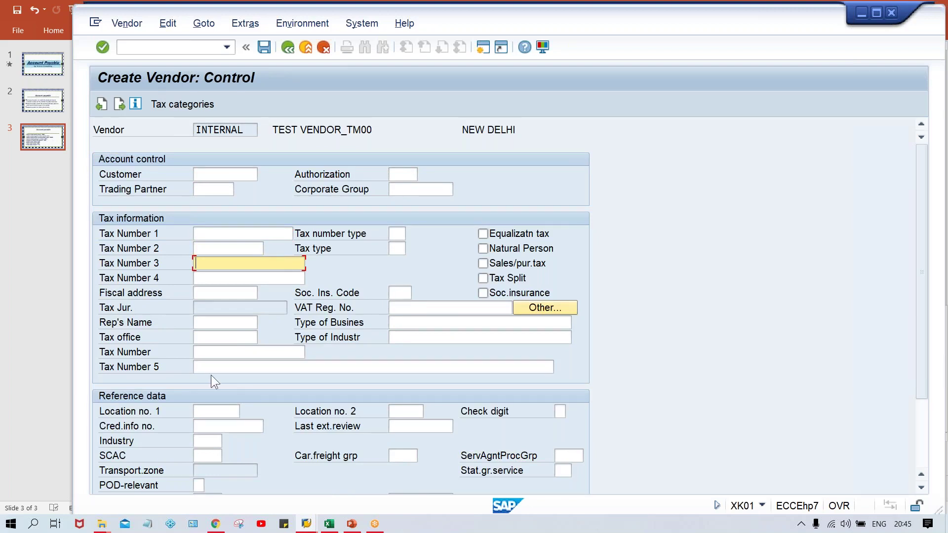
click(212, 249)
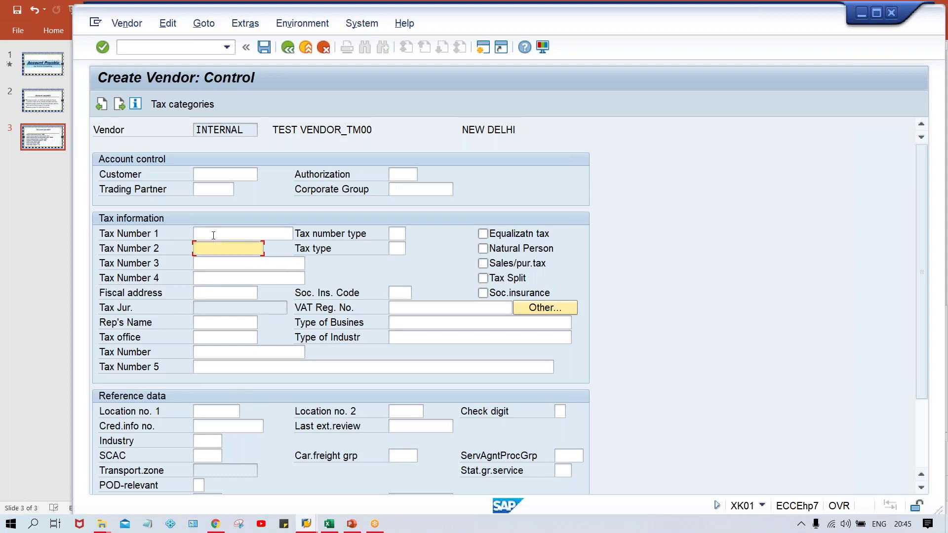
click(214, 235)
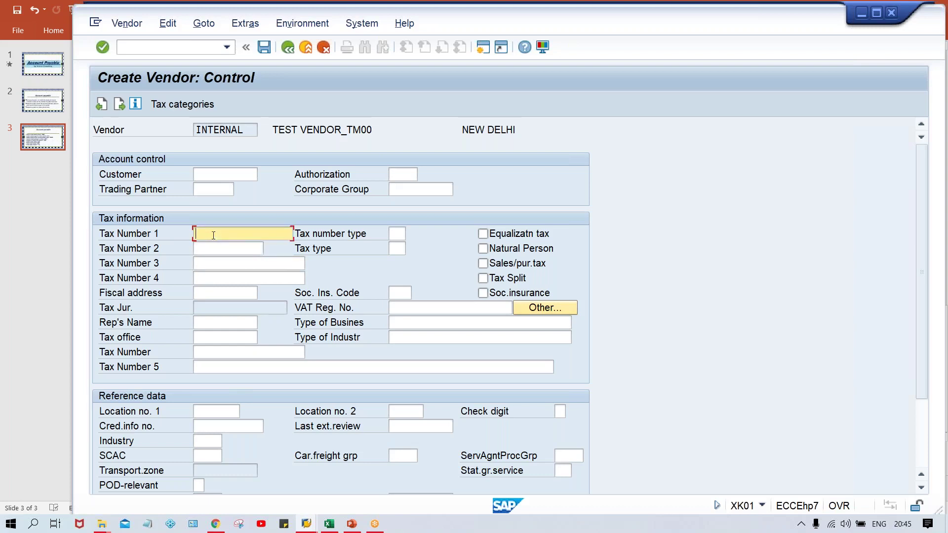
click(208, 266)
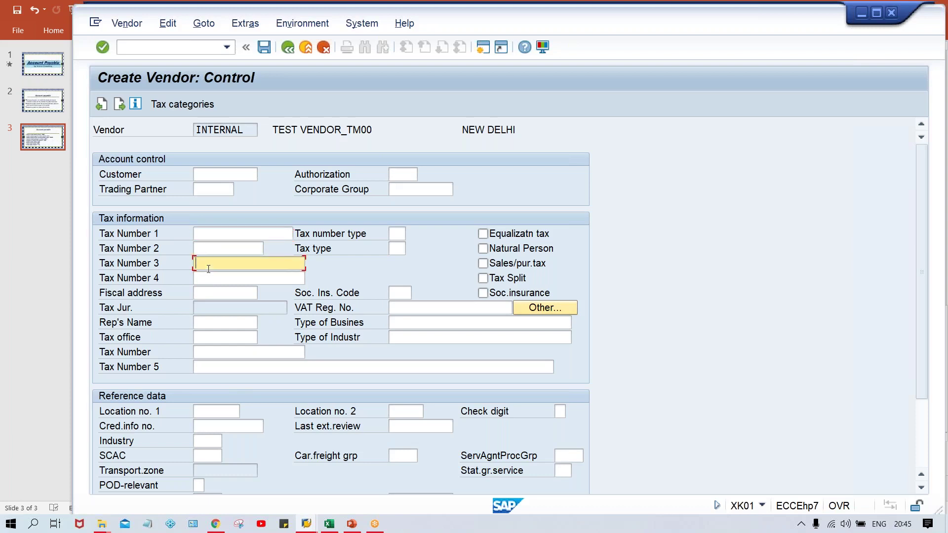
click(212, 277)
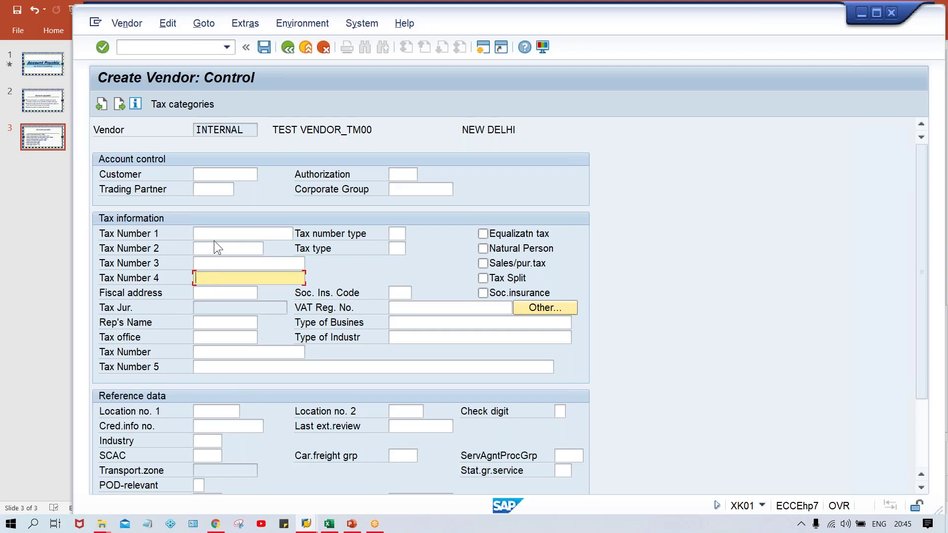
click(205, 174)
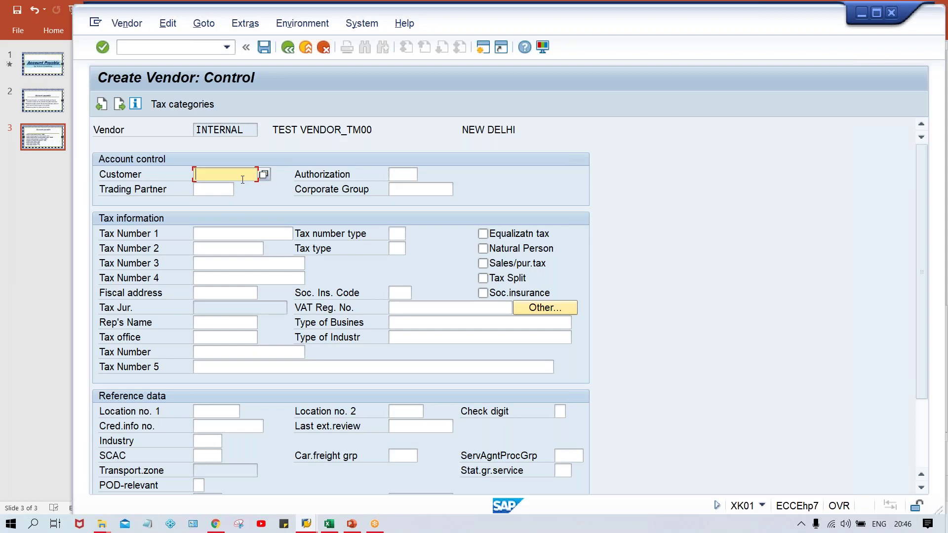
- Add a bank line with country IN, bank key HDFC and the bank account number
key(Return)
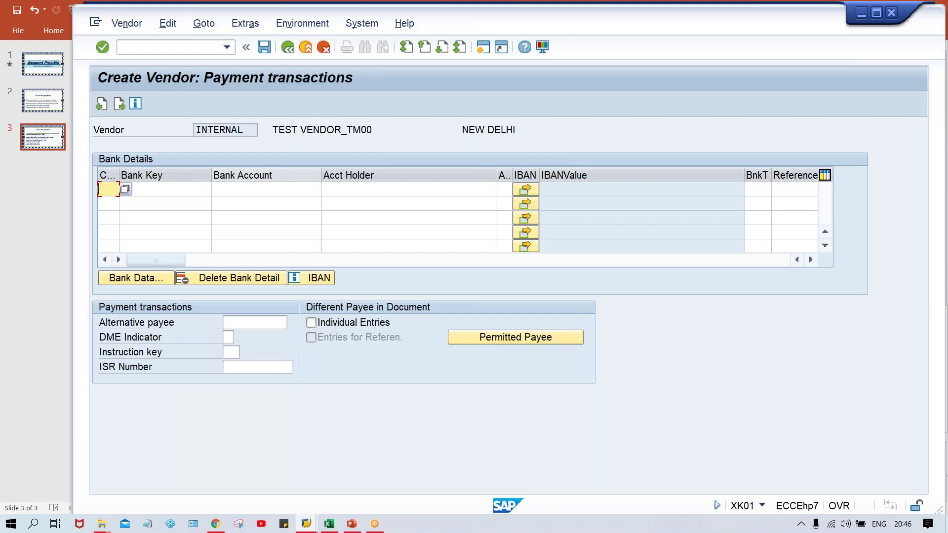
text(IN)
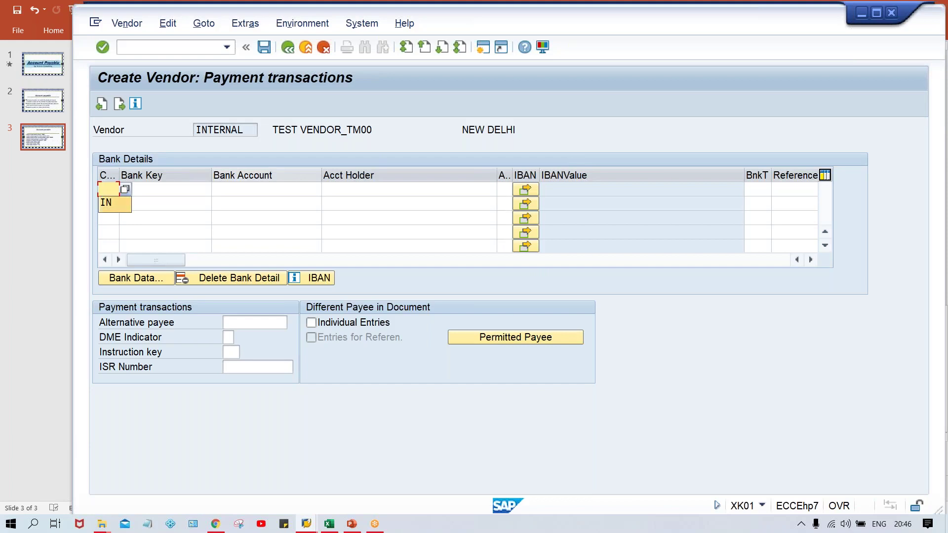
key(Tab)
key(Down)
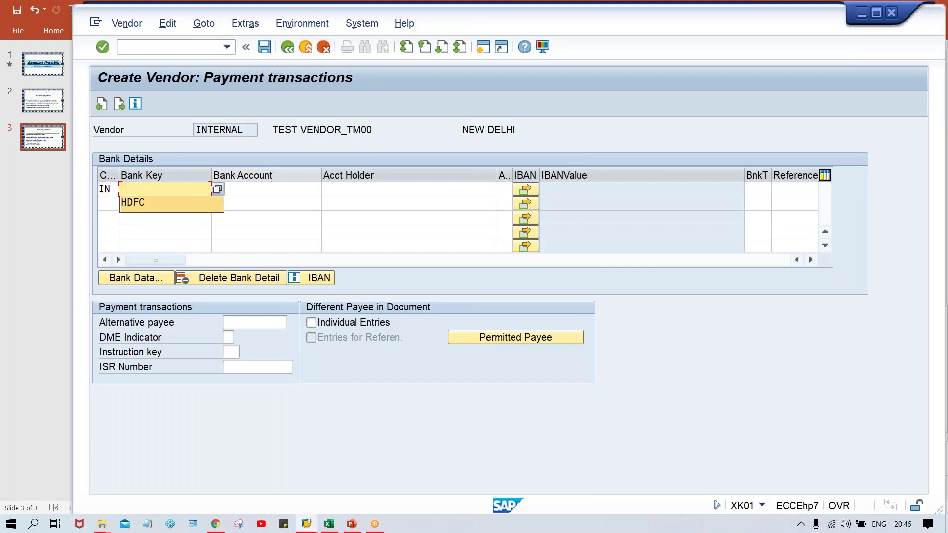
key(Return)
key(Tab)
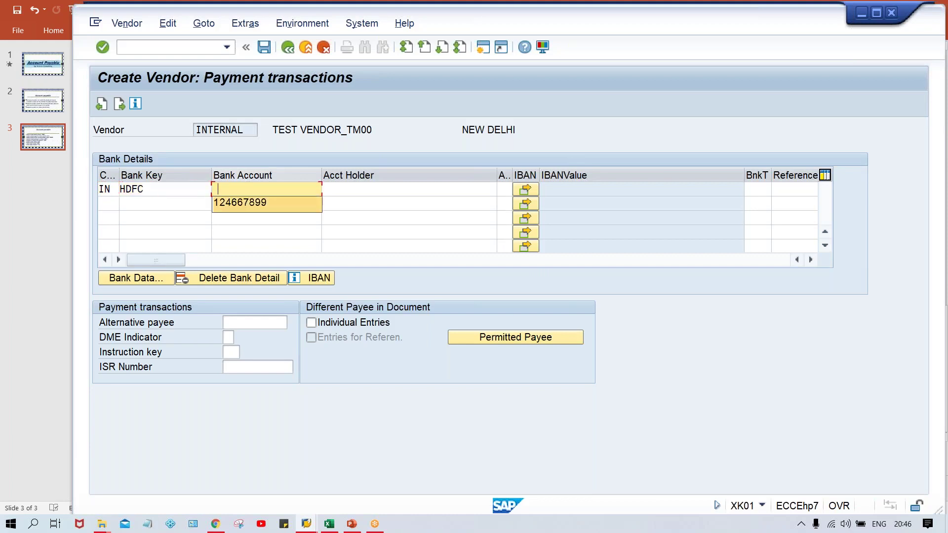
key(Tab)
- Copy TEST VENDOR from the vendor name into the account holder and confirm the bank details
key(Down)
click(409, 189)
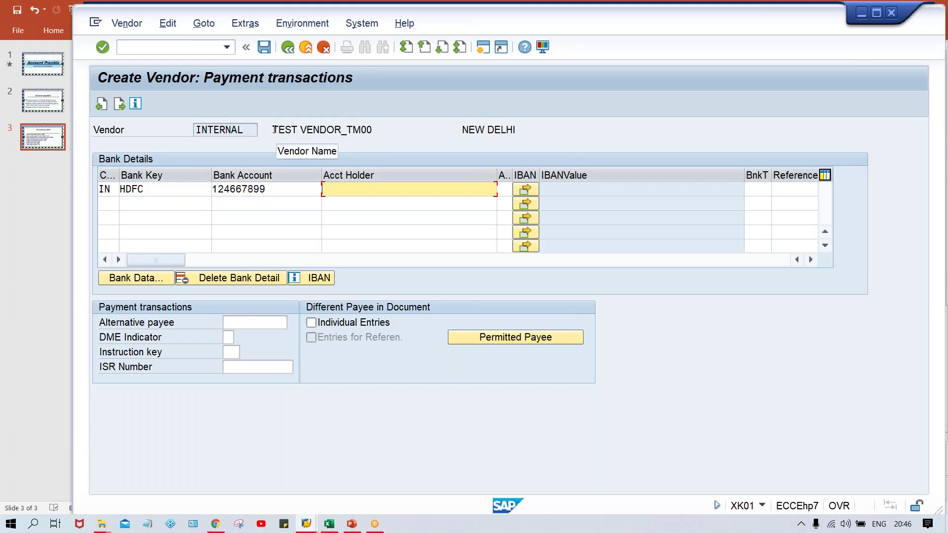
click(299, 127)
drag(273, 128, 343, 127)
key(ctrl+c)
click(343, 124)
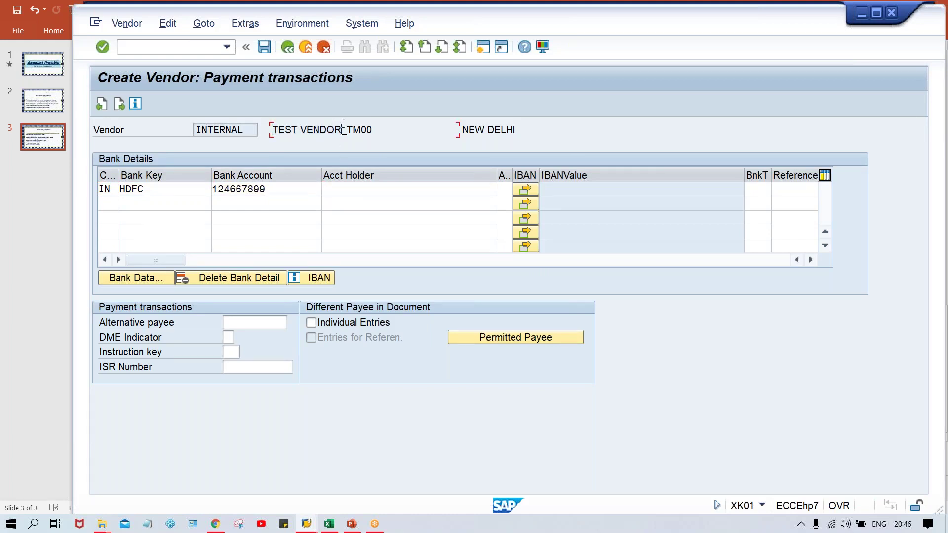
click(341, 190)
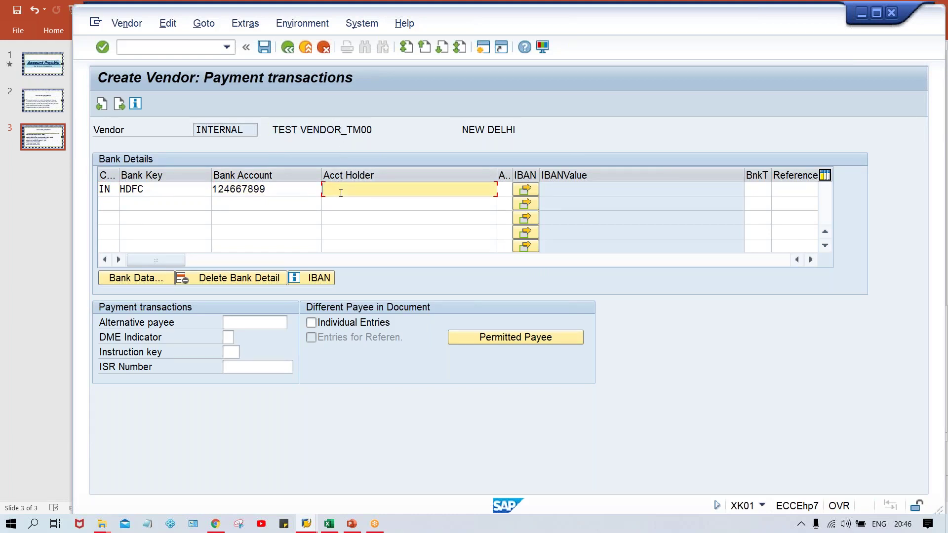
key(ctrl+v)
click(286, 190)
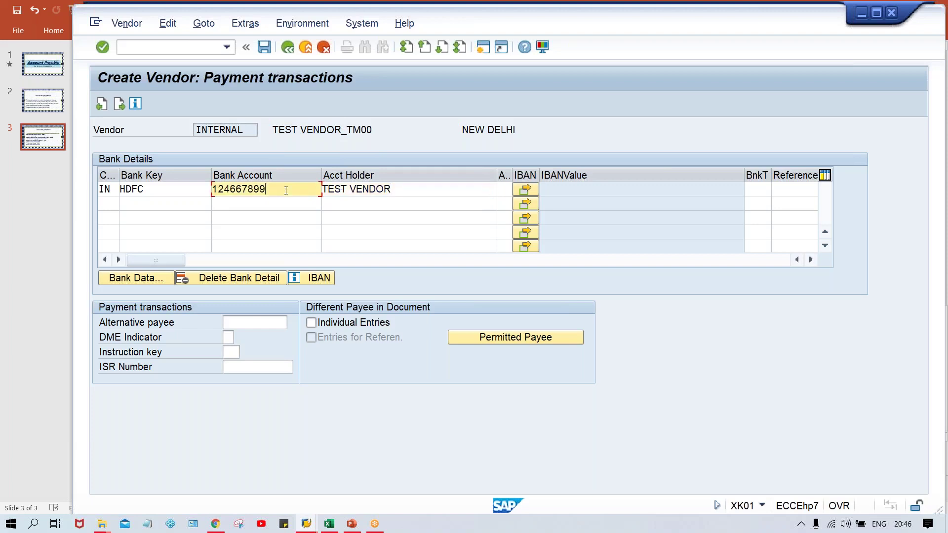
click(404, 188)
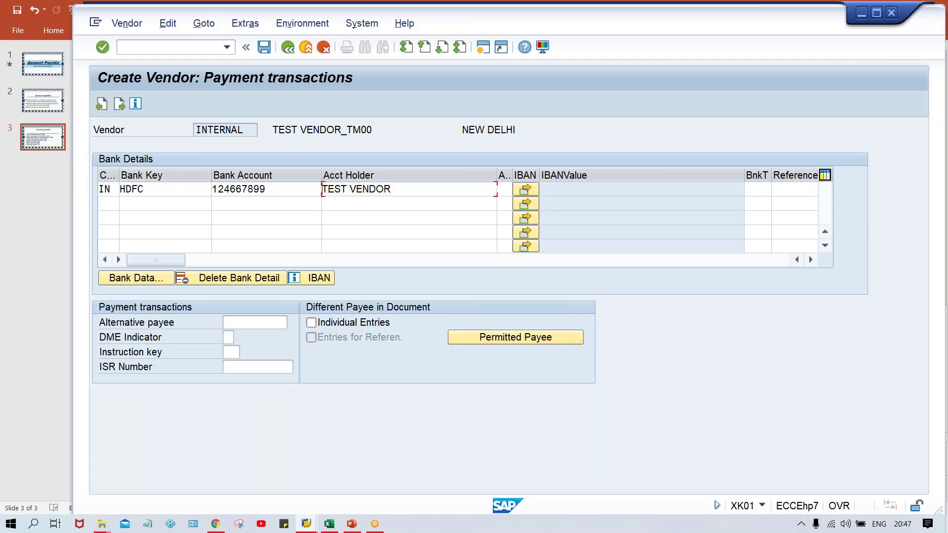
key(Return)
key(Return)
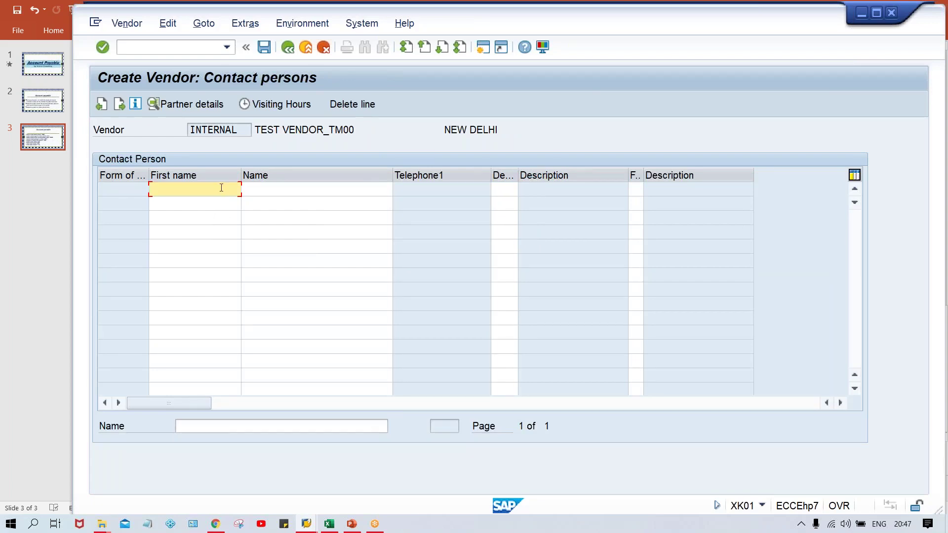
- Fill the contact's first name and name in row 1 from the autocomplete suggestions
text(KU)
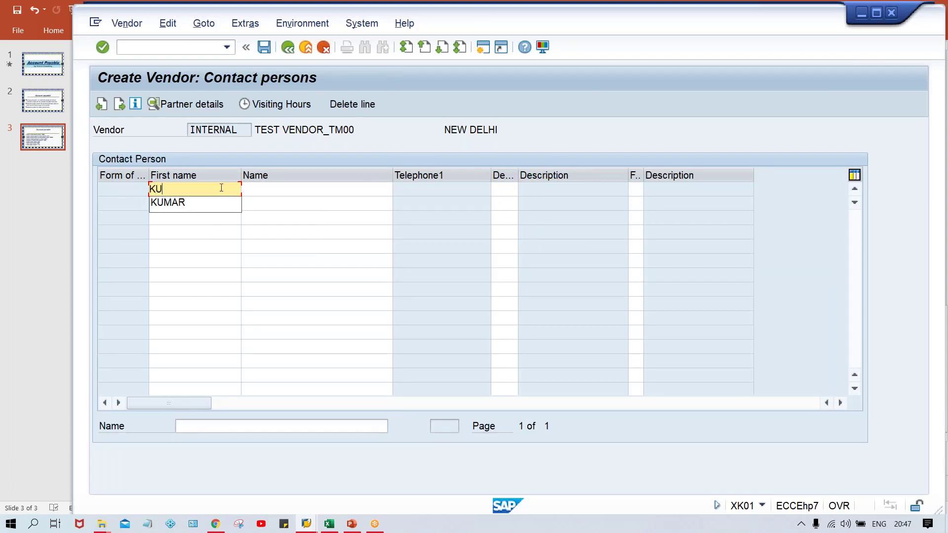
key(Down)
key(Return)
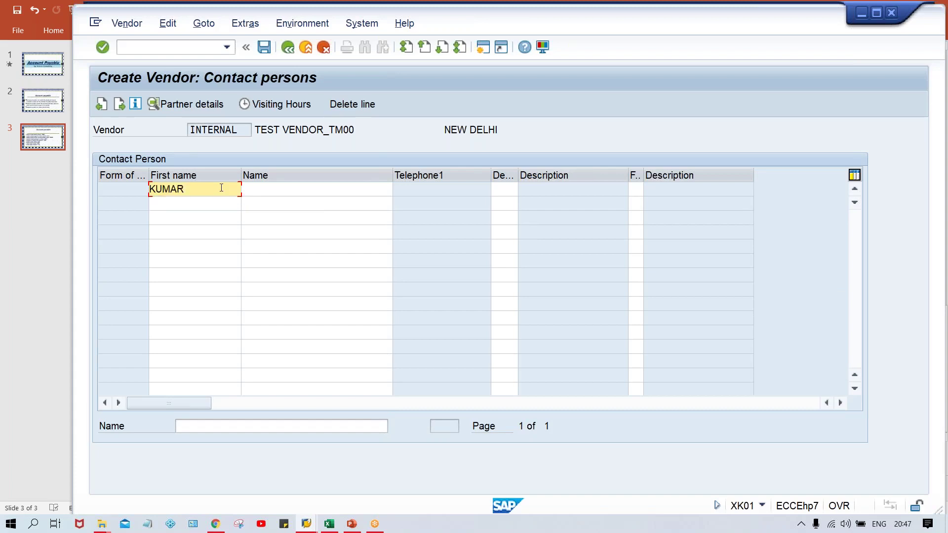
key(Tab)
text(C)
key(Down)
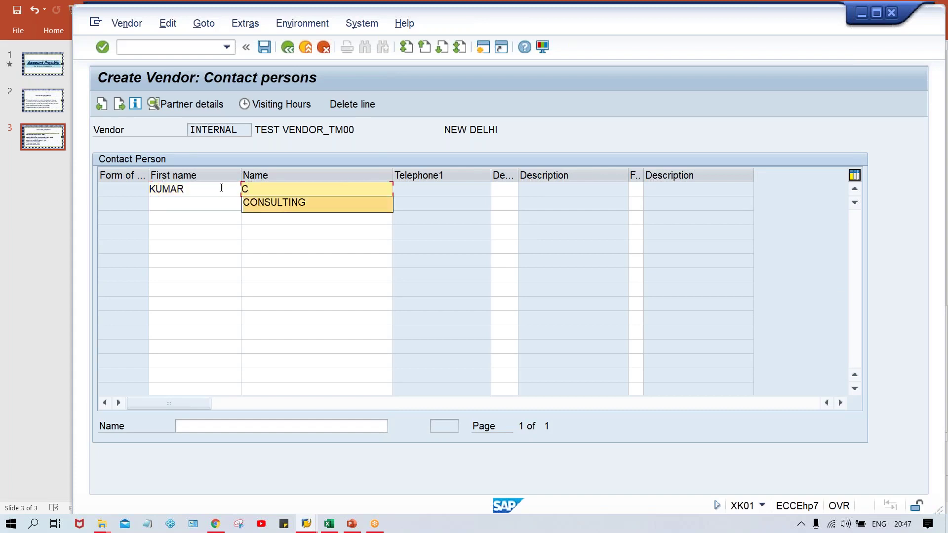
key(Return)
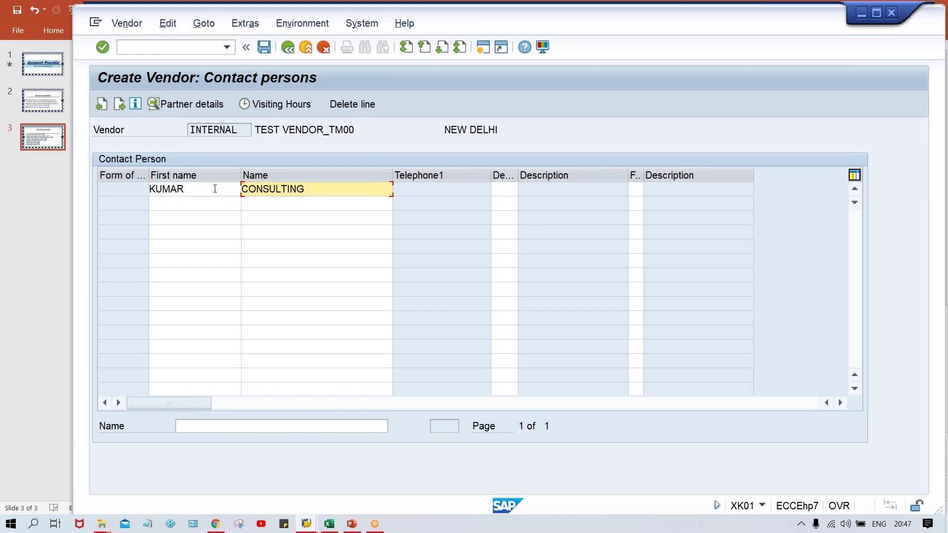
click(215, 189)
click(314, 190)
click(300, 131)
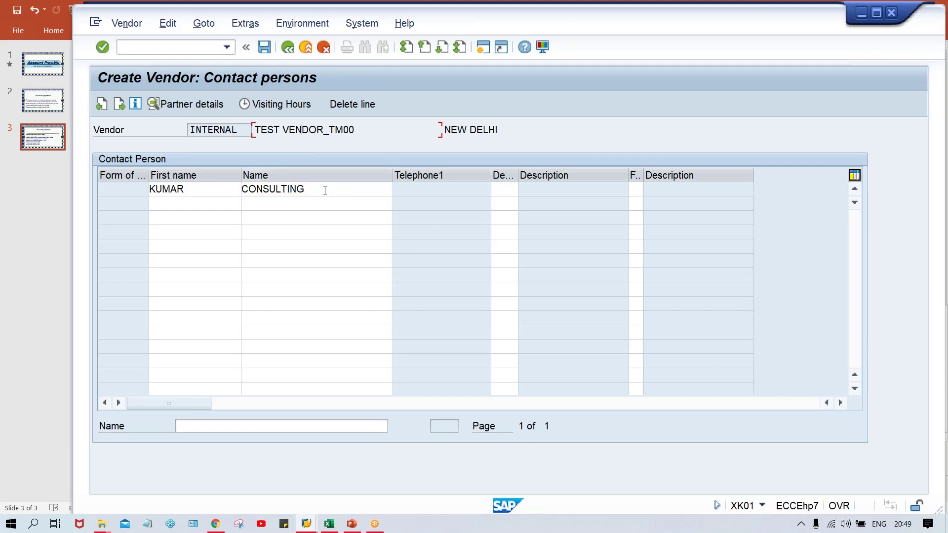
click(208, 193)
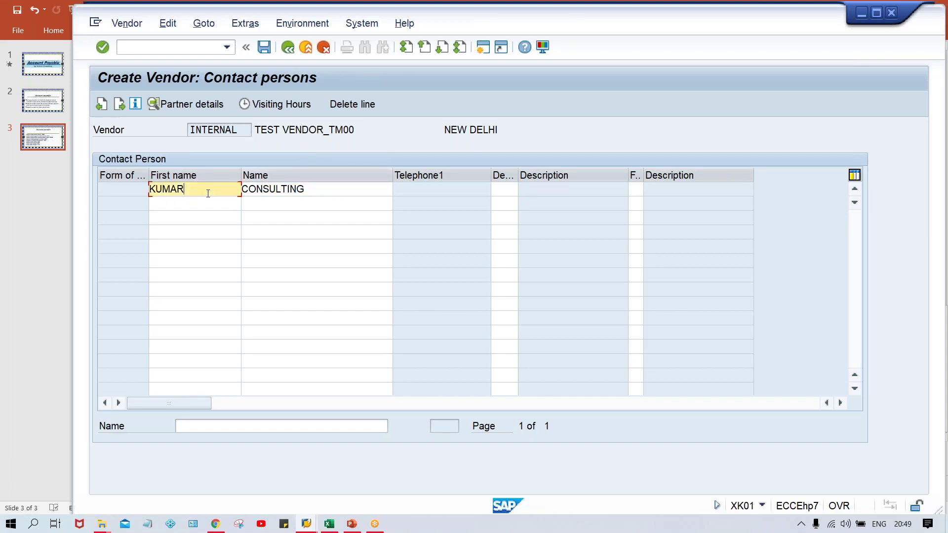
- Enter the contact's telephone, mobile and fax numbers in Partner Details, then return past the extension warning
double_click(317, 192)
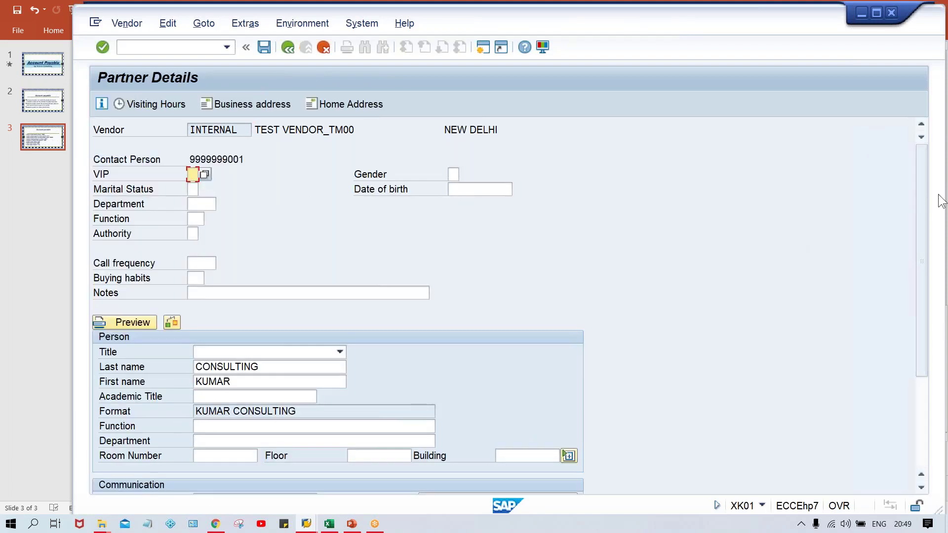
drag(917, 203, 911, 310)
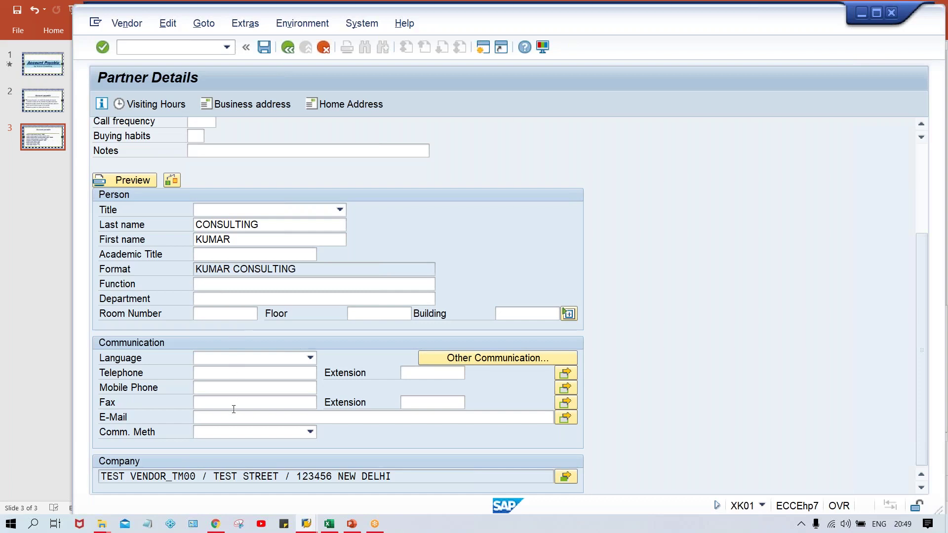
click(205, 373)
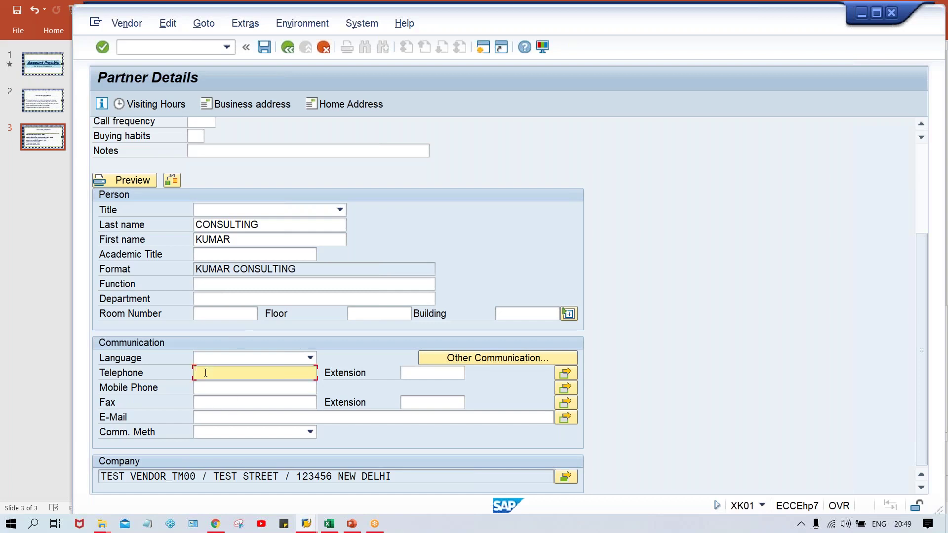
click(205, 388)
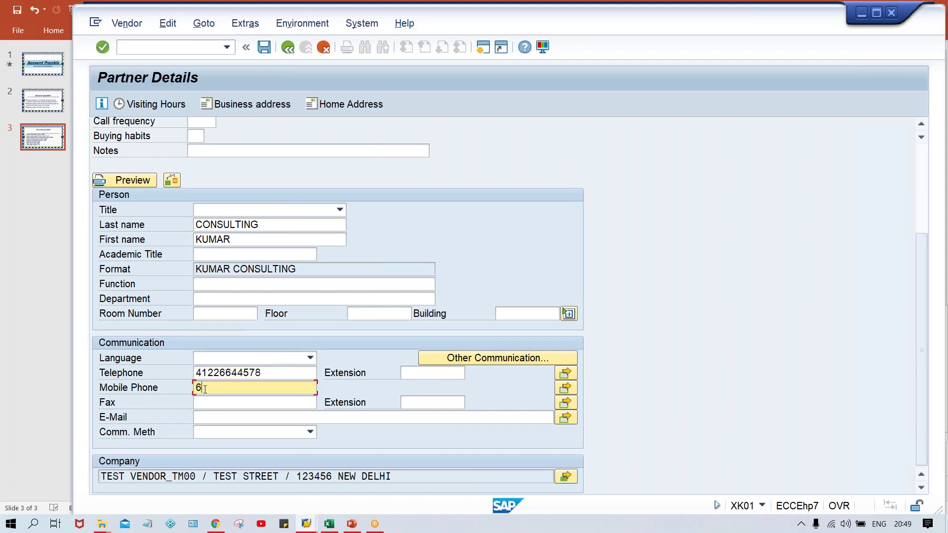
click(222, 404)
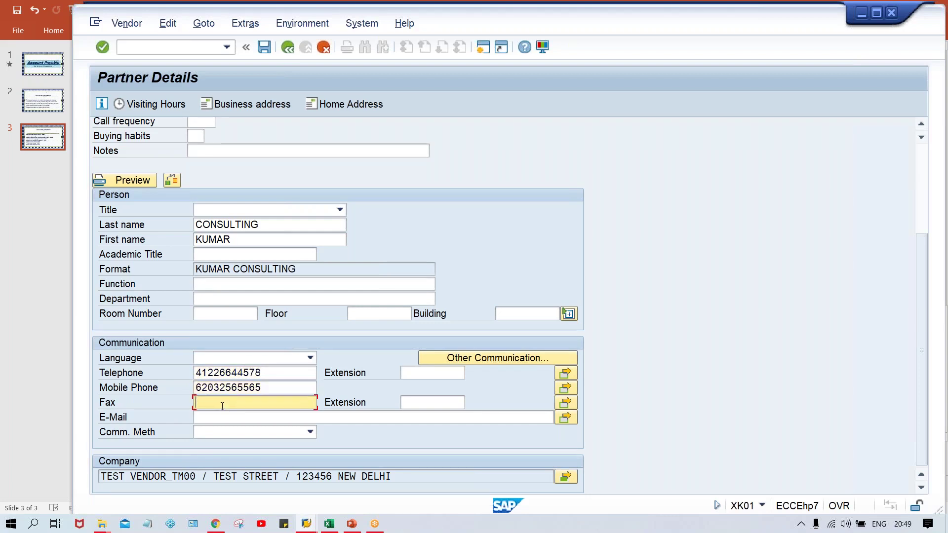
click(288, 48)
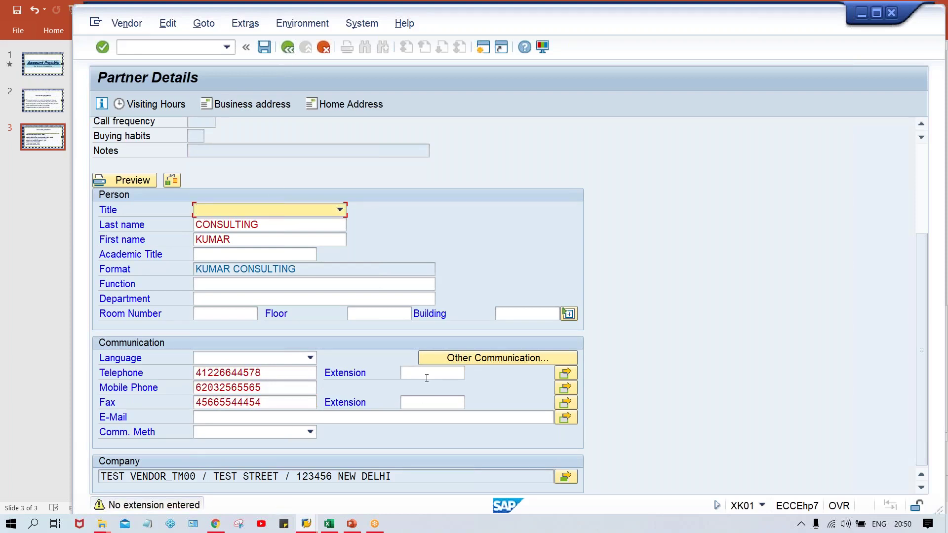
key(Return)
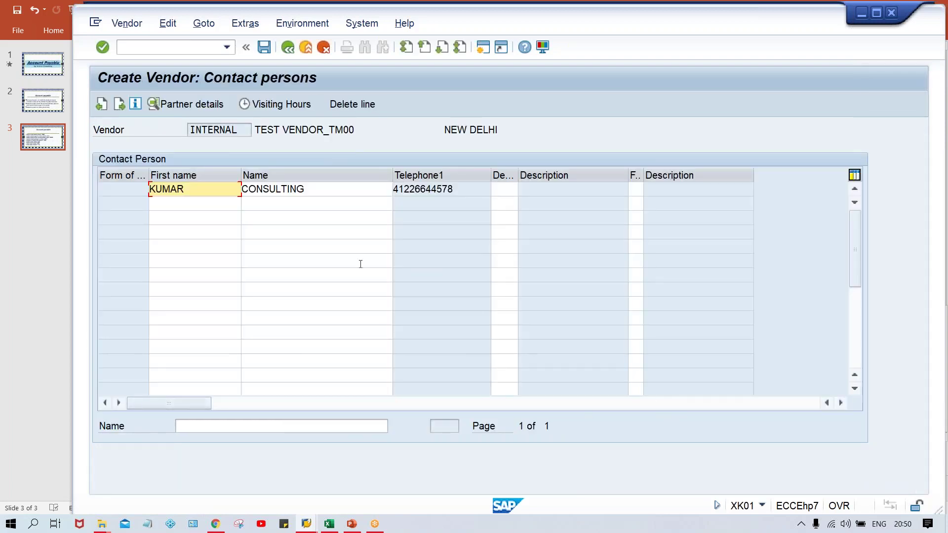
- Proceed from Contact persons to the Accounting information screen for company code TM00
click(464, 194)
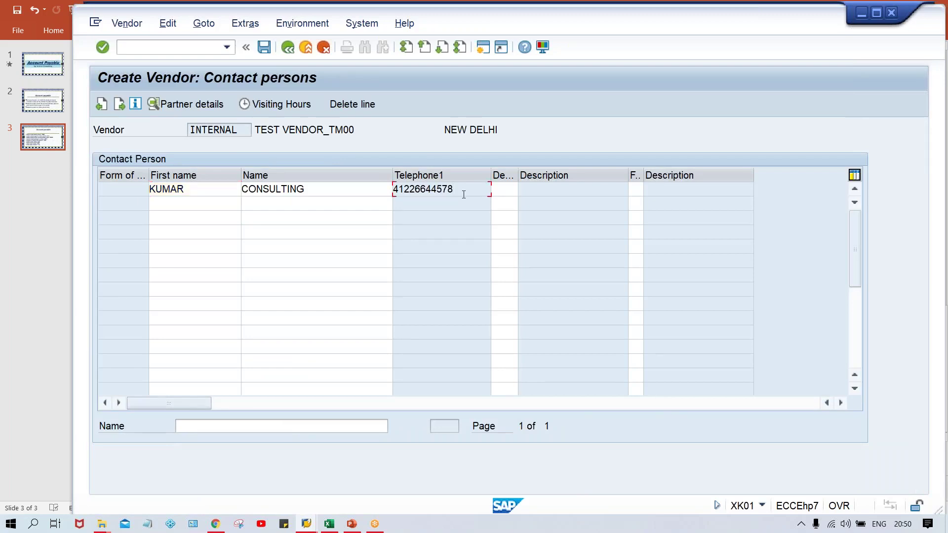
key(Return)
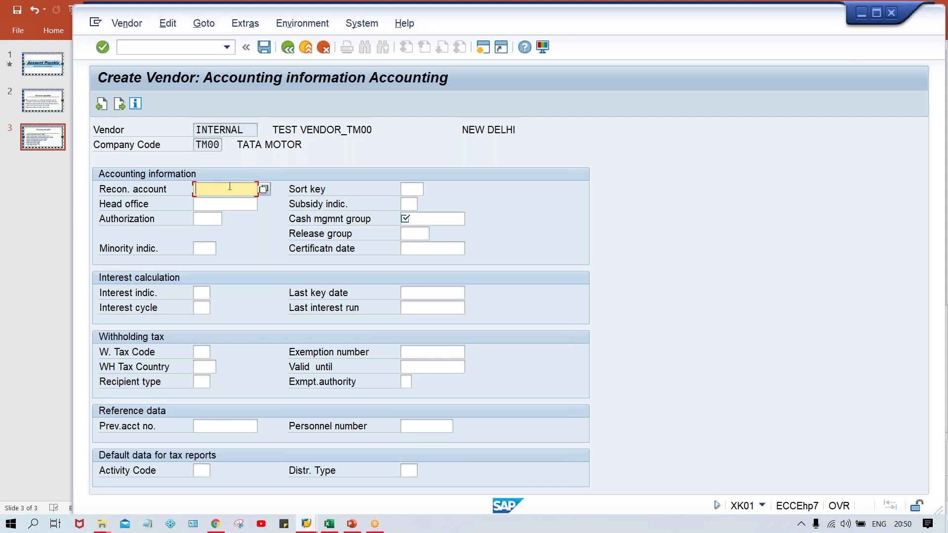
- Pick reconciliation account 2000 ACCOUNT PAYABLE from the list and enter cash management group A1
click(264, 190)
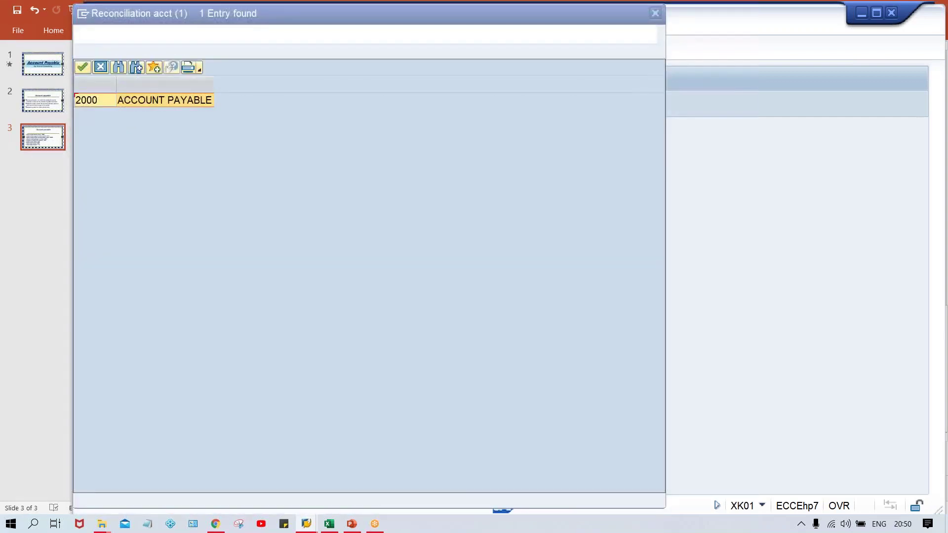
drag(203, 16, 273, 36)
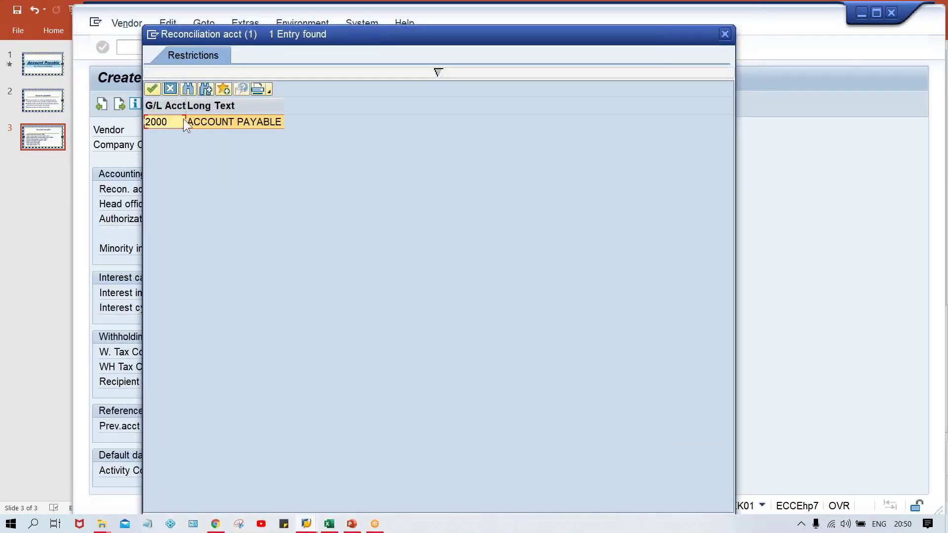
double_click(207, 122)
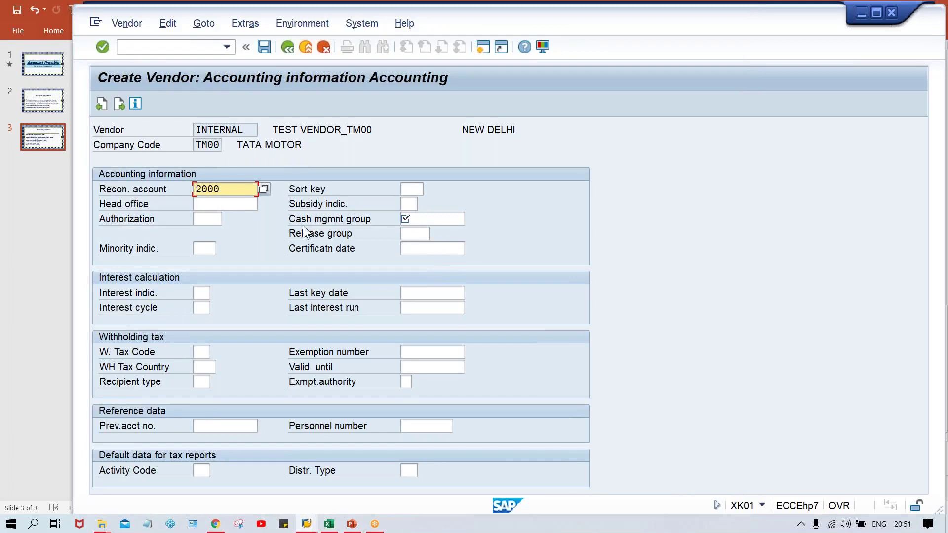
click(443, 219)
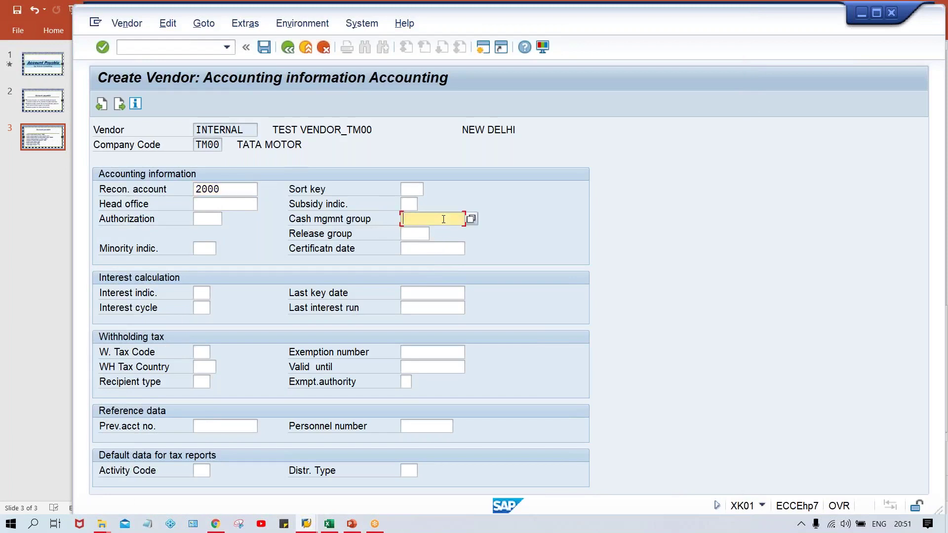
click(409, 204)
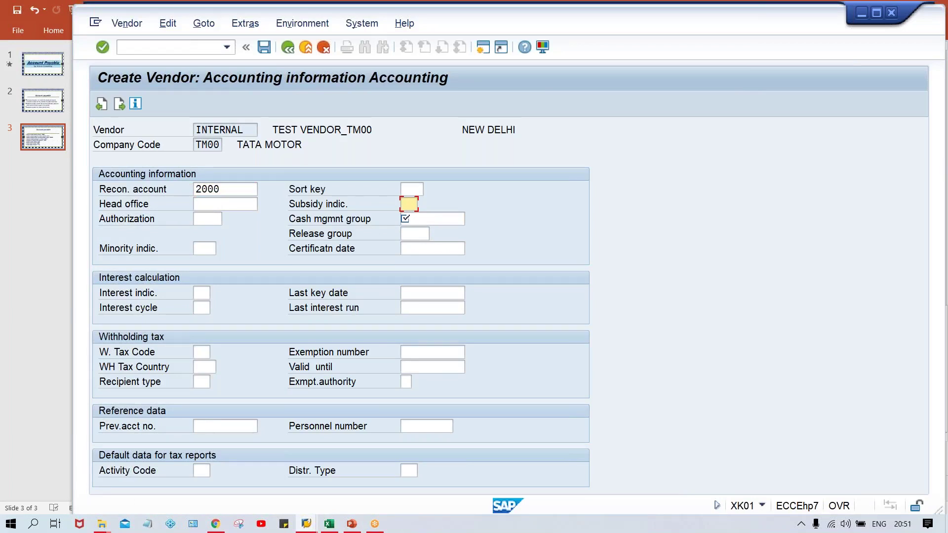
key(Return)
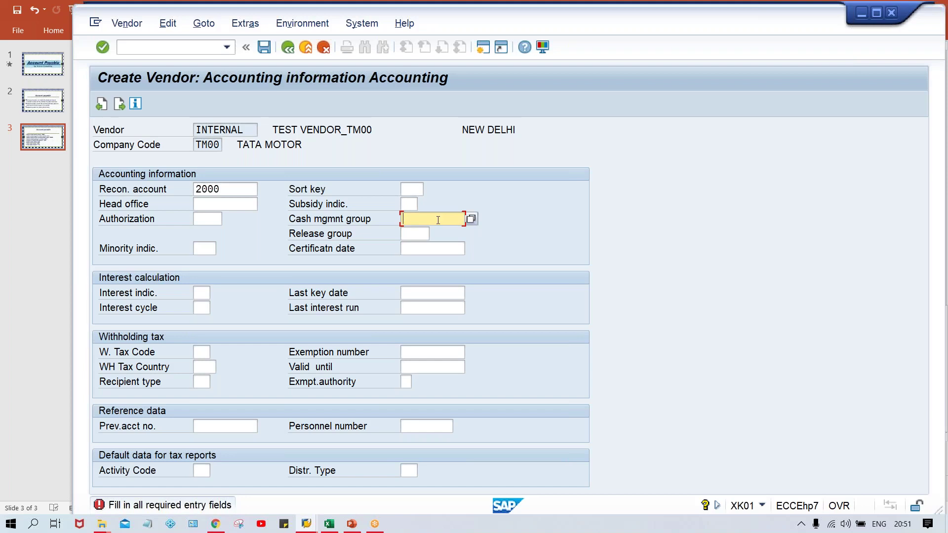
text(A1)
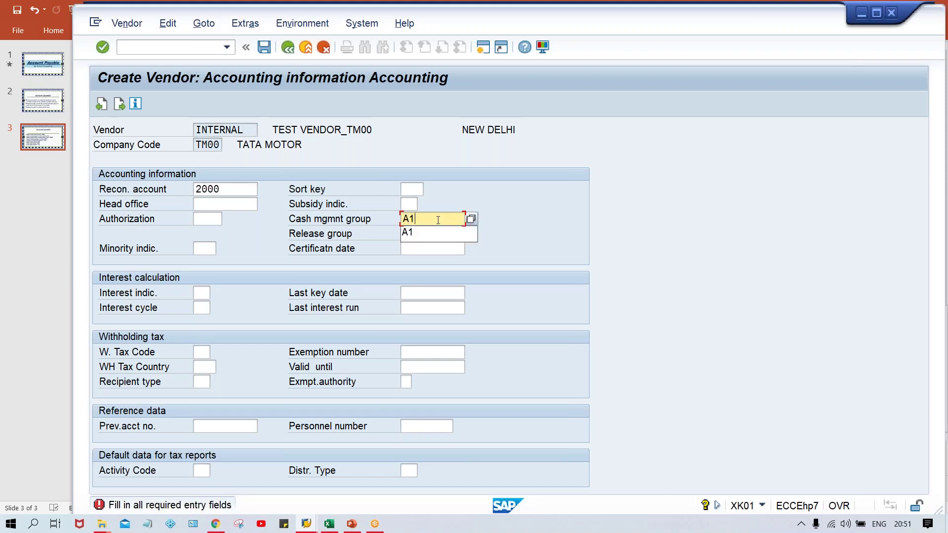
key(Escape)
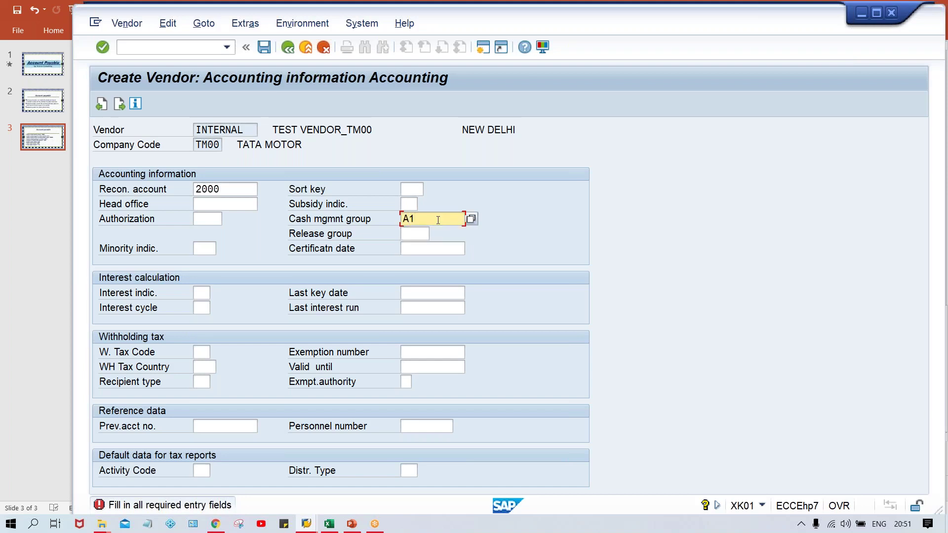
- Enter payment terms 0001 on the Payment transactions Accounting screen
key(Return)
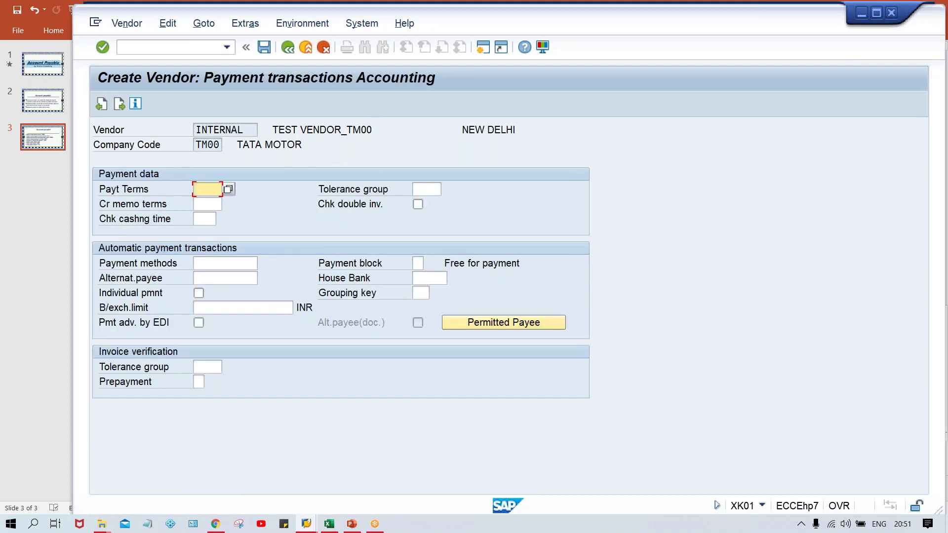
text(0)
key(Down)
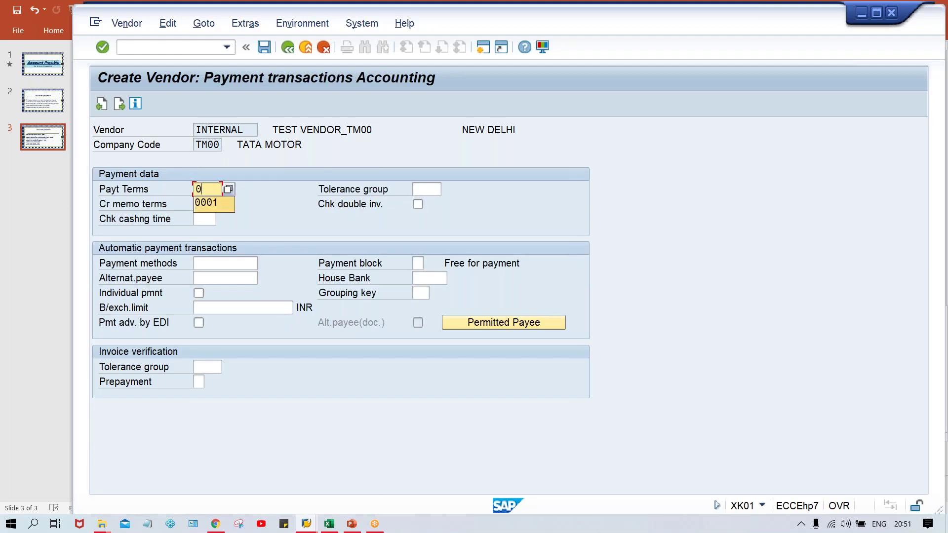
key(Return)
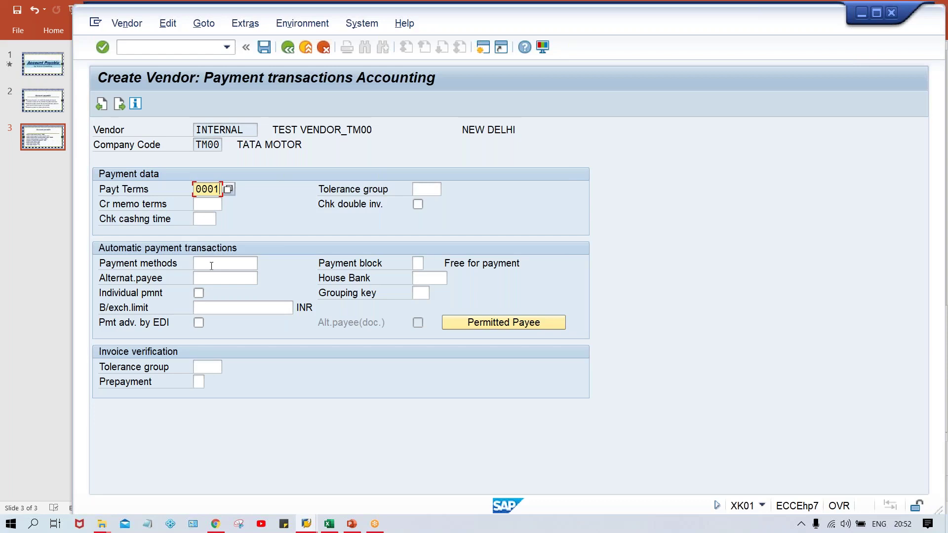
click(197, 262)
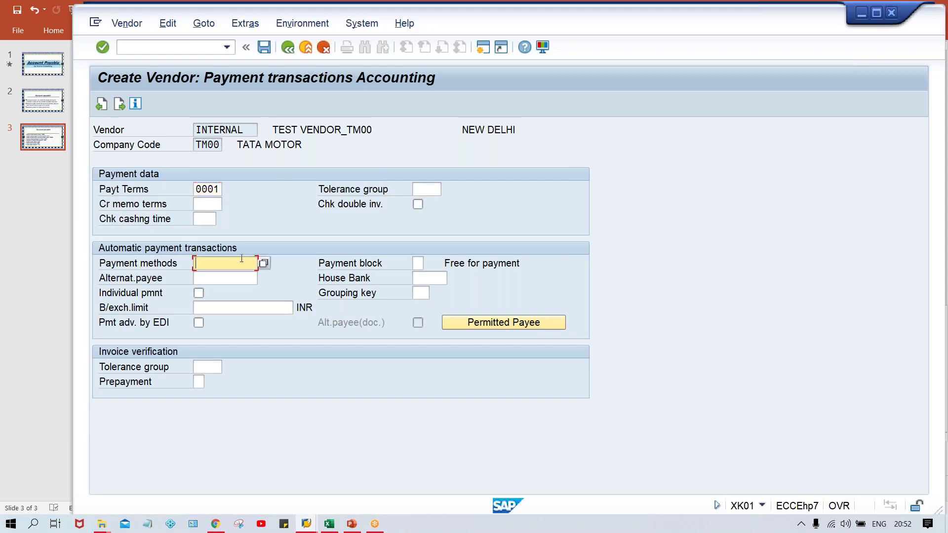
double_click(205, 190)
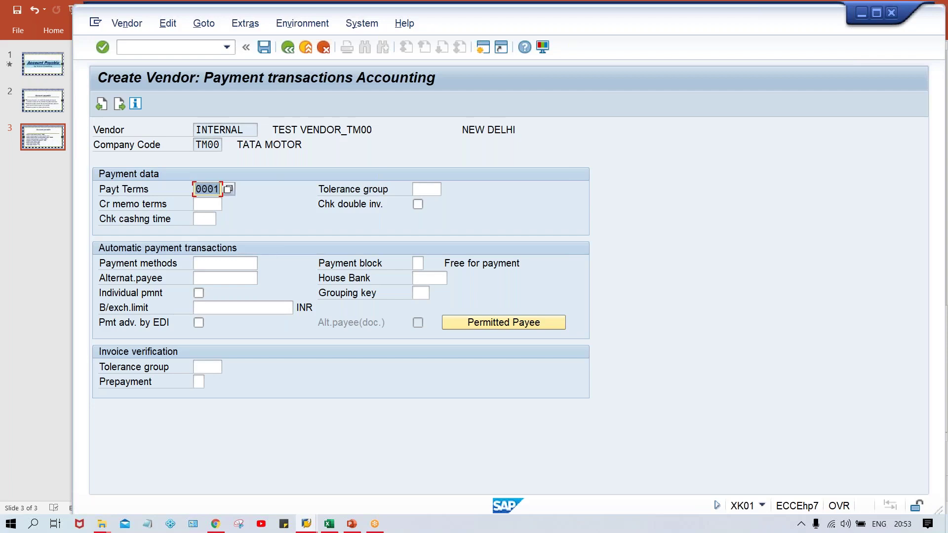
- Advance through Correspondence Accounting to the last-data-screen save prompt
key(Return)
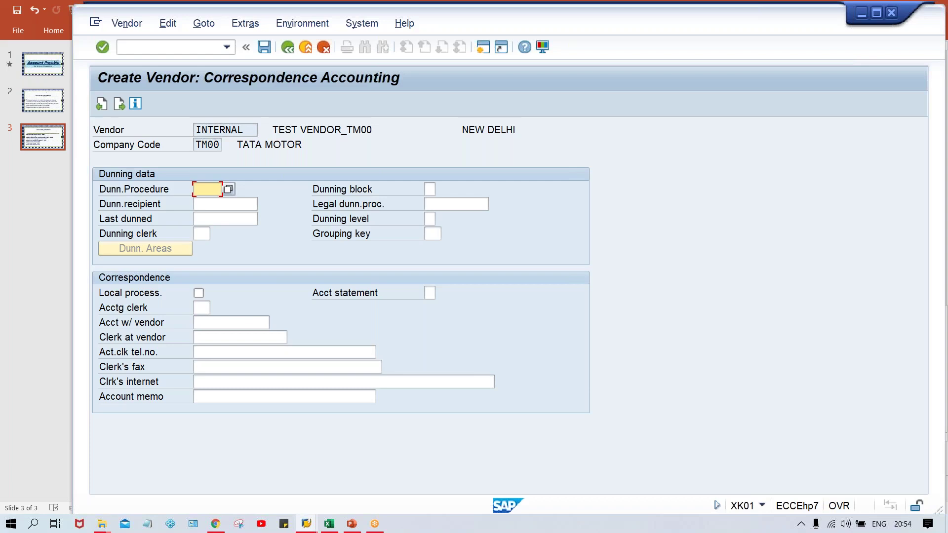
key(Return)
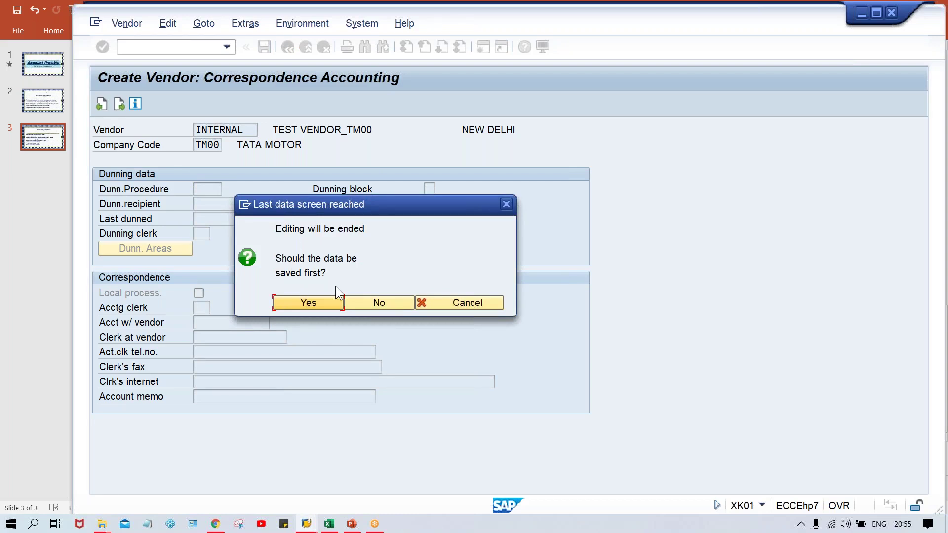
- Save the new vendor and highlight account number 1015 in the 'already exists' error
click(306, 304)
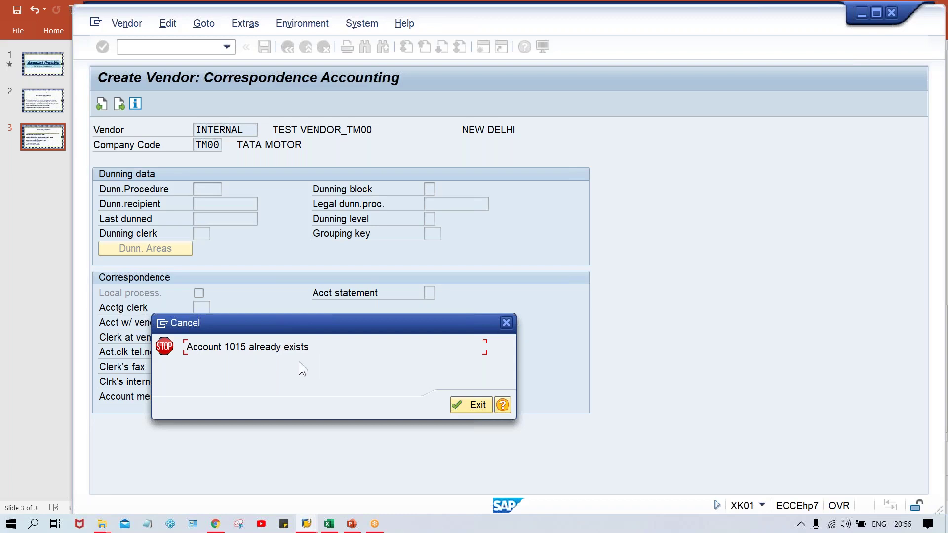
drag(226, 348, 250, 349)
- Bring the SAP Easy Access main menu window to the front from the taskbar
mouse_move(304, 526)
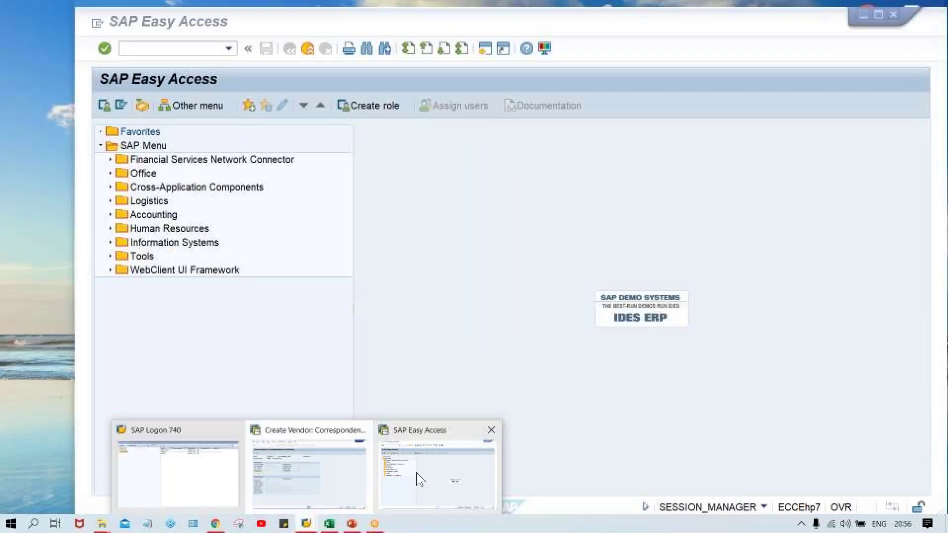
click(417, 472)
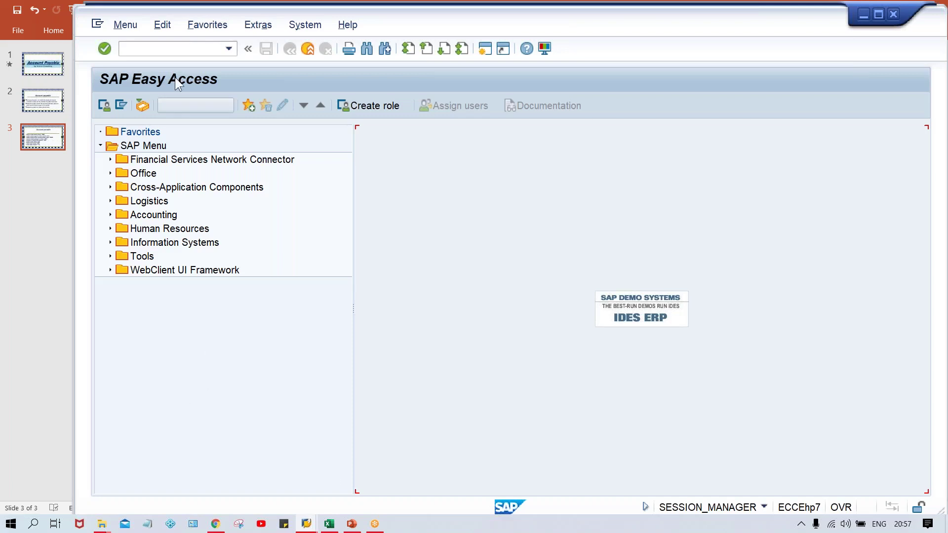
- Run transaction XKN1 to reach vendor number range maintenance
click(145, 48)
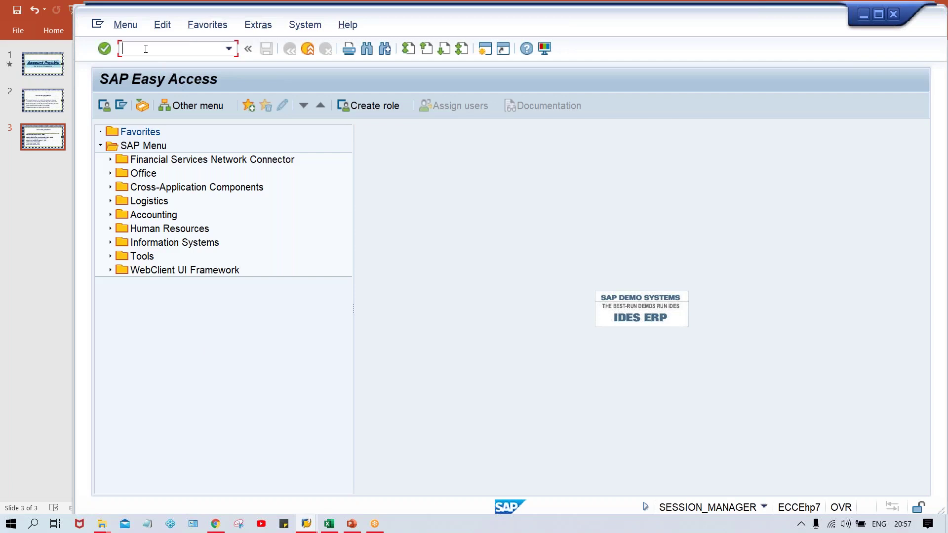
text(XKN1)
key(Return)
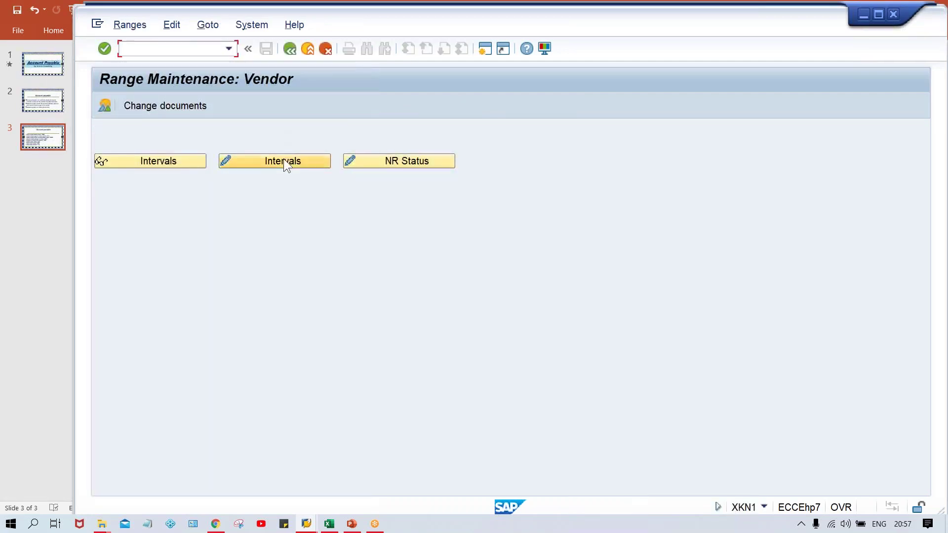
click(283, 158)
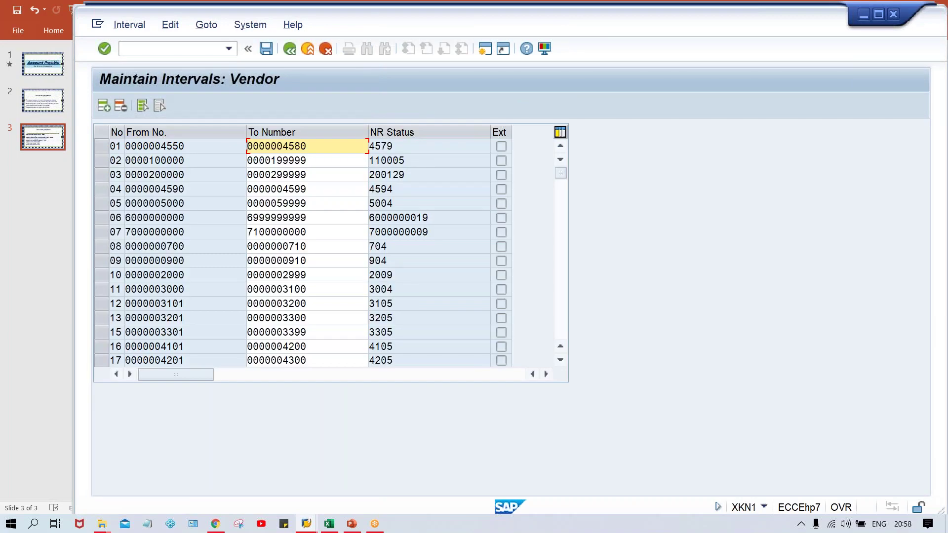
click(561, 321)
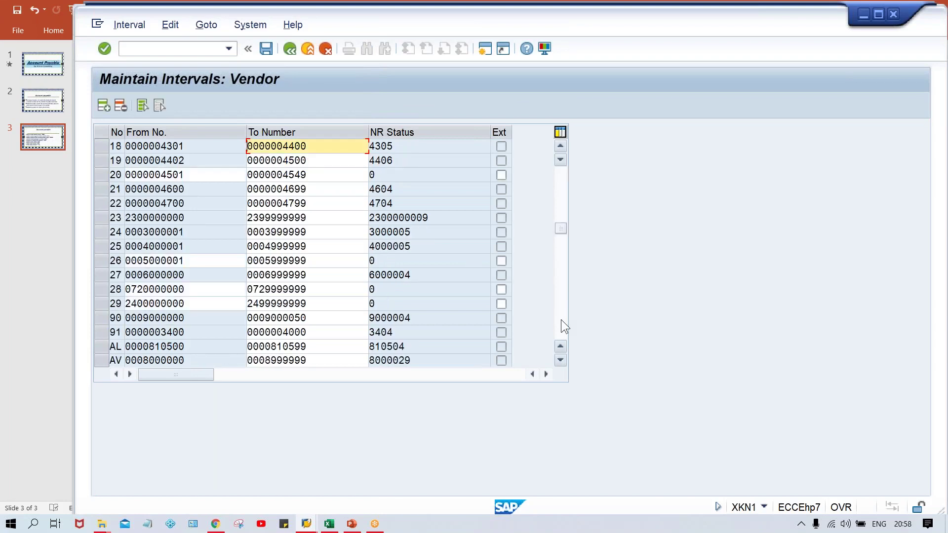
click(561, 319)
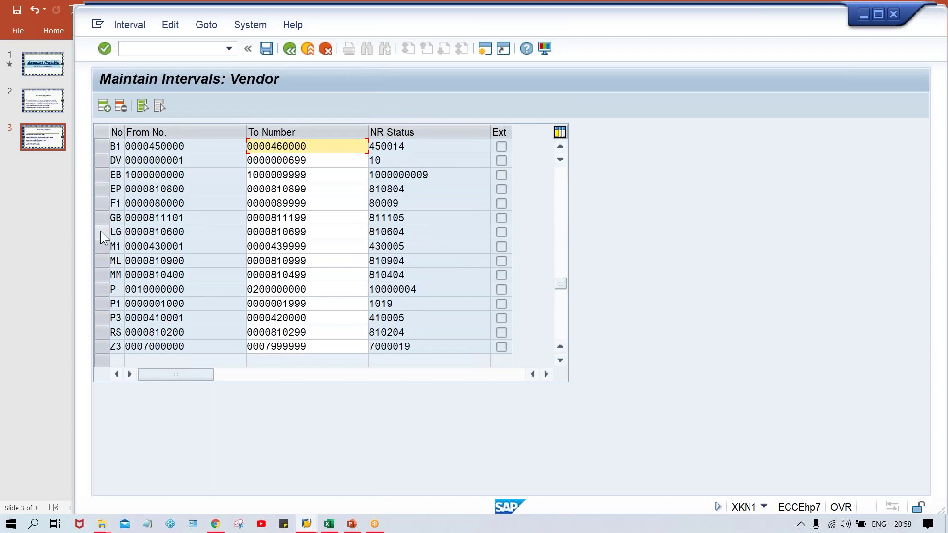
click(101, 303)
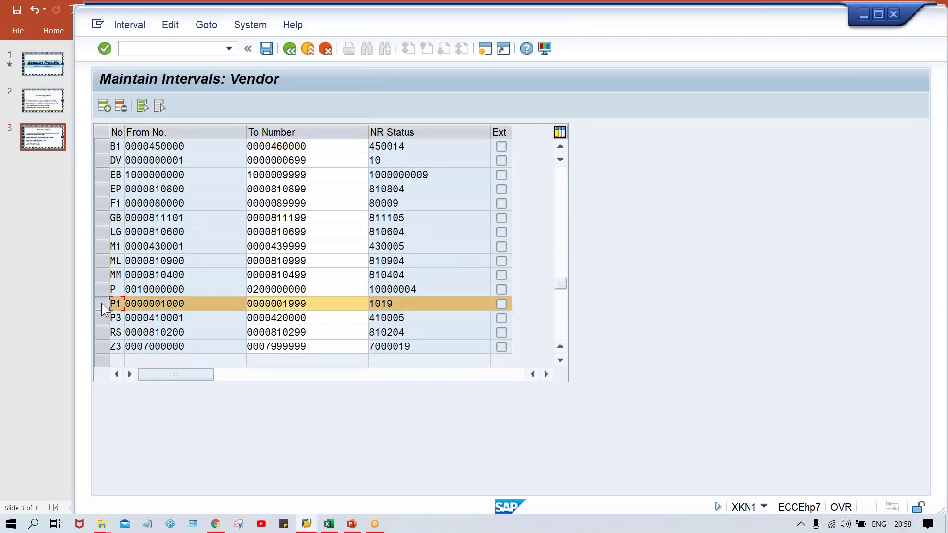
double_click(400, 304)
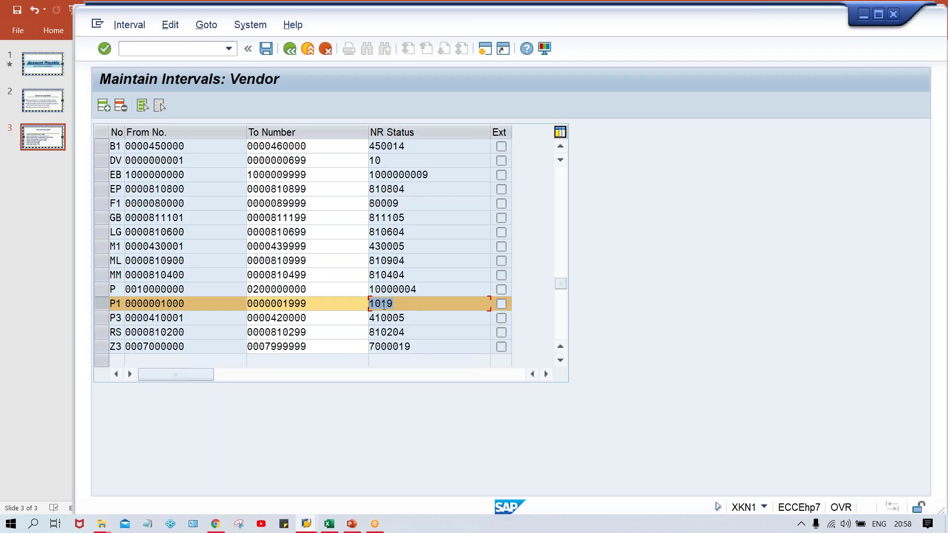
click(402, 306)
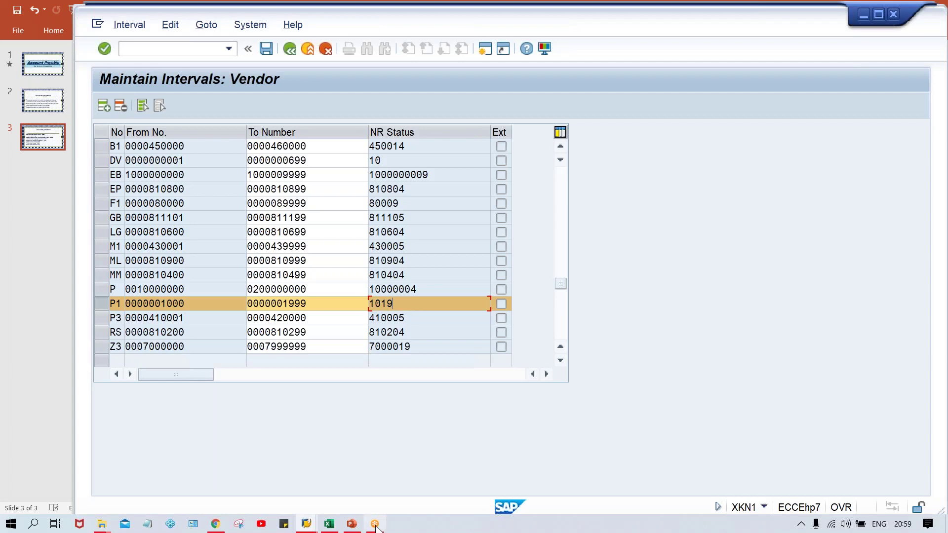
mouse_move(315, 526)
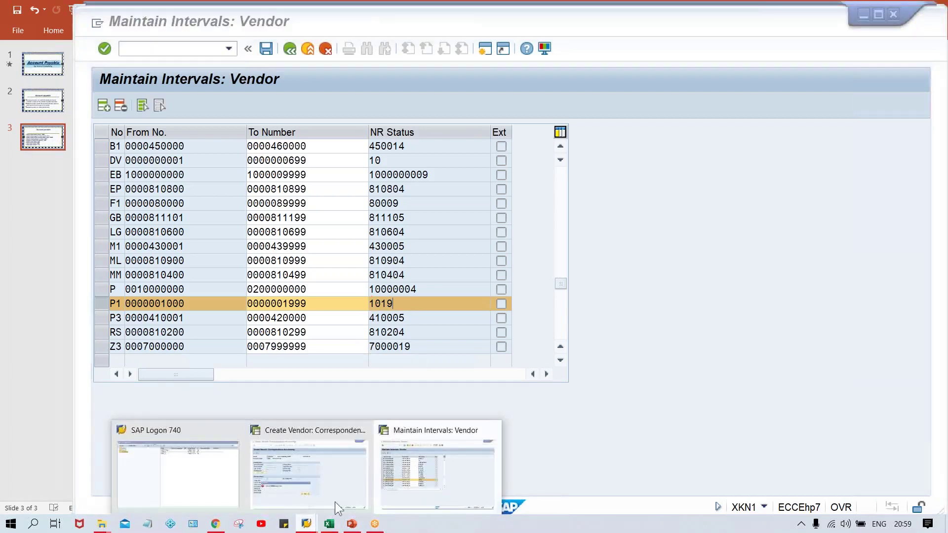
click(316, 487)
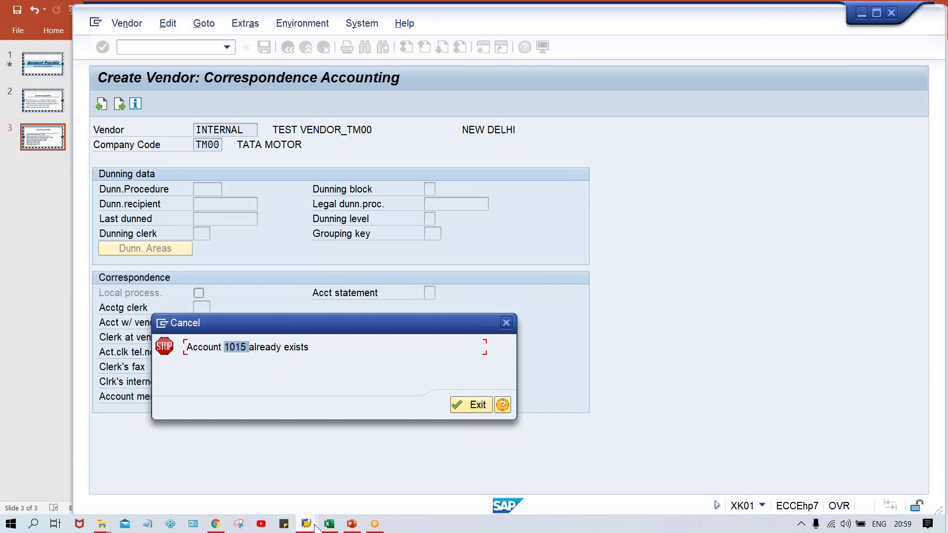
mouse_move(315, 528)
click(447, 474)
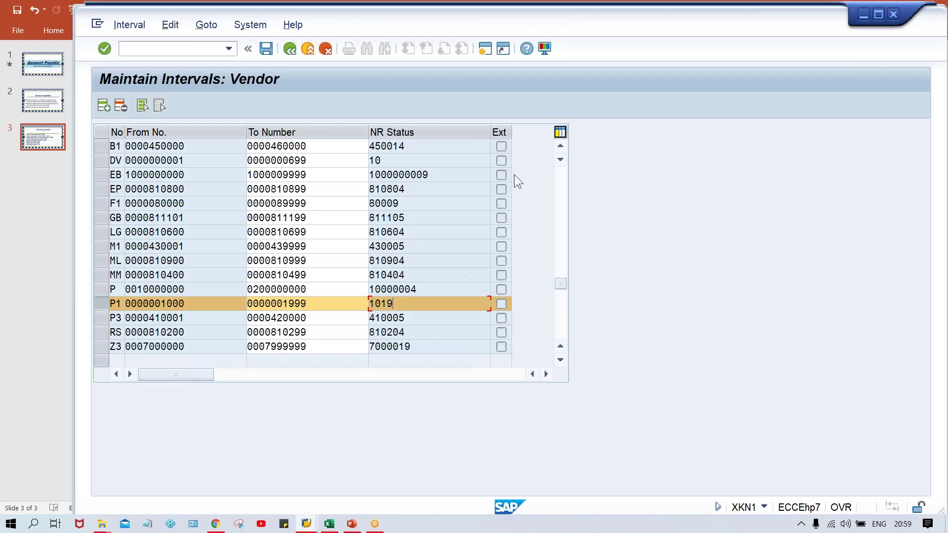
click(562, 175)
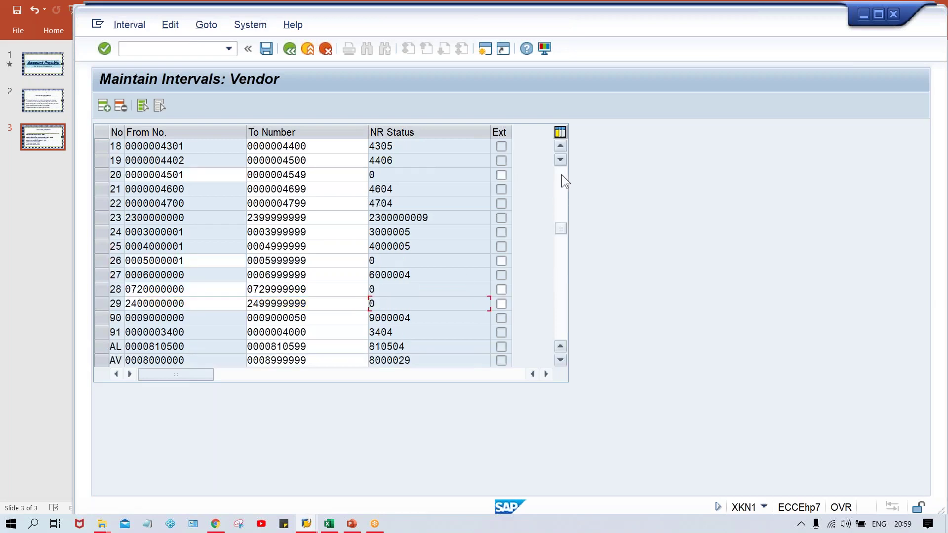
click(561, 175)
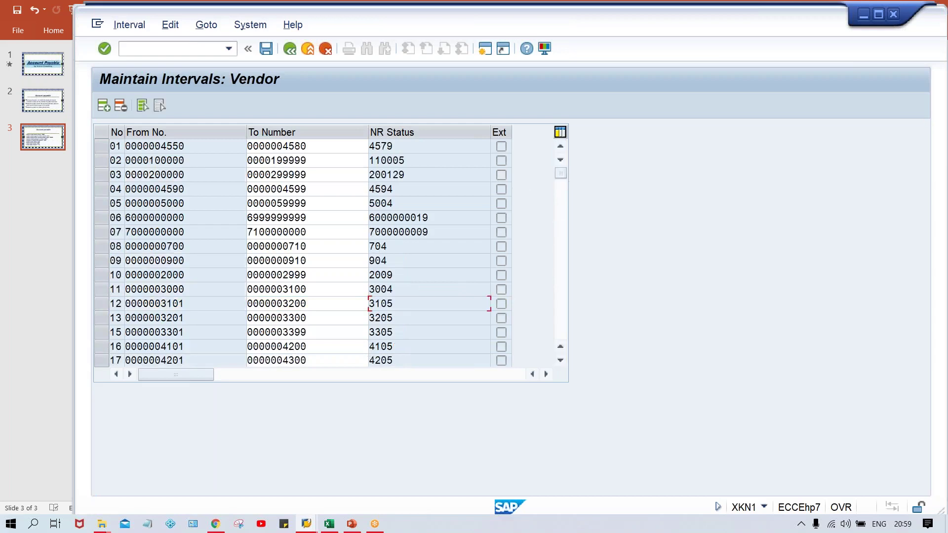
click(101, 161)
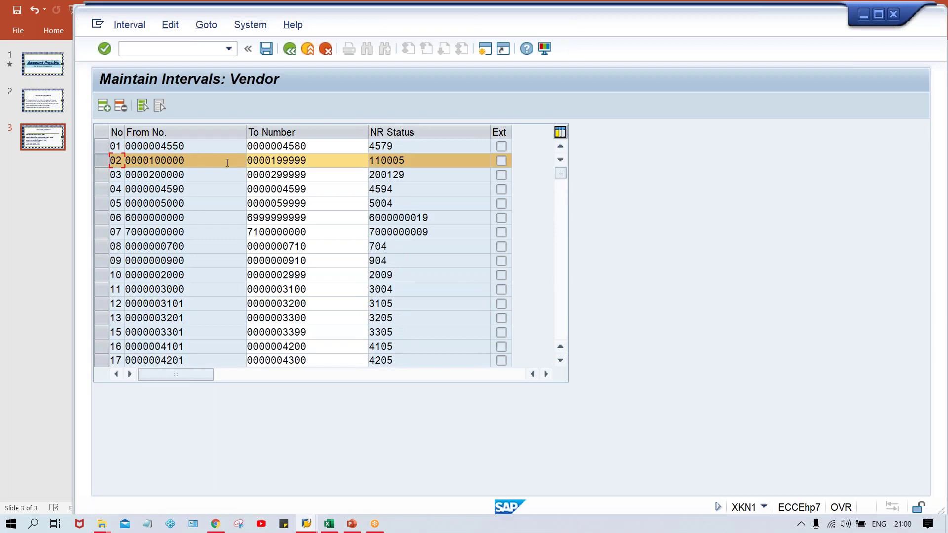
click(160, 48)
text(/NOBAS)
- Change account group TM00's number range from P1 to 02 and save it to a customizing request
key(Return)
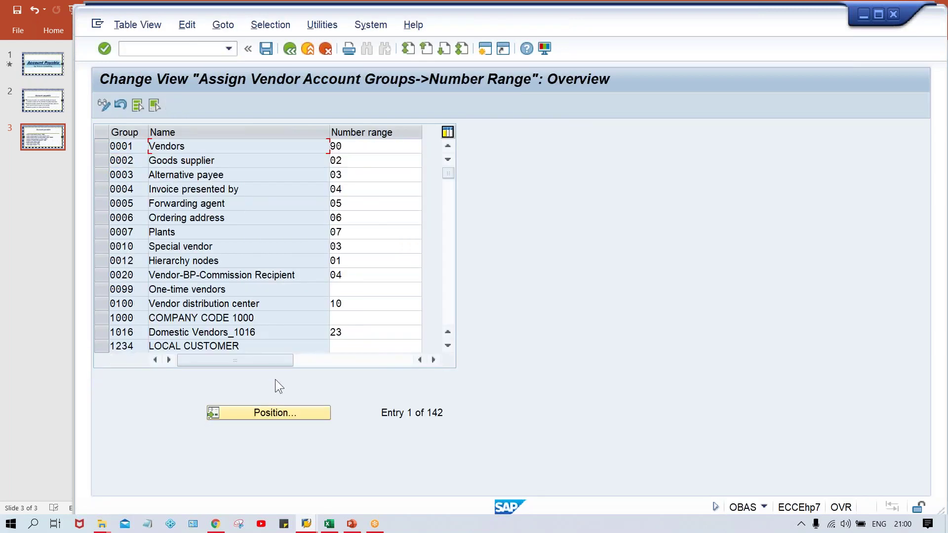
click(278, 413)
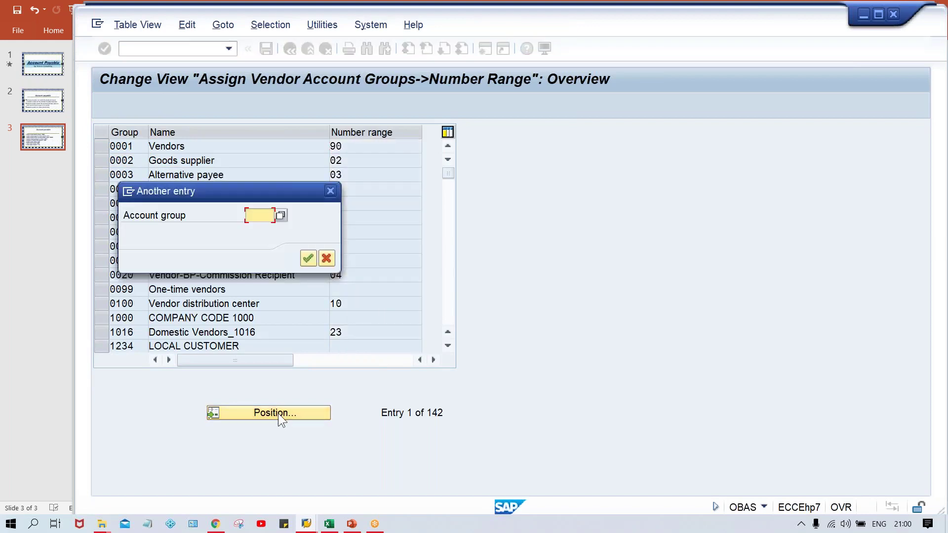
text(TRBS)
key(Return)
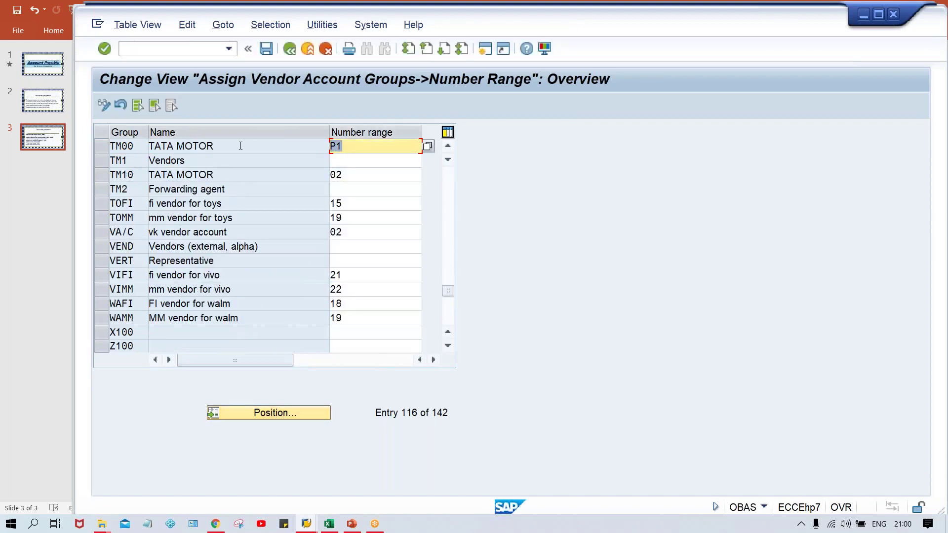
text(02)
key(ctrl+s)
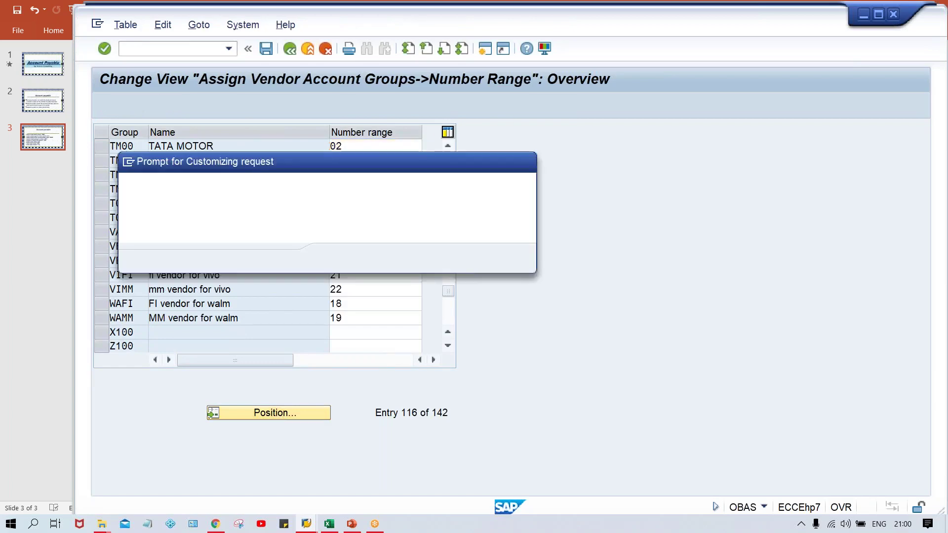
key(Return)
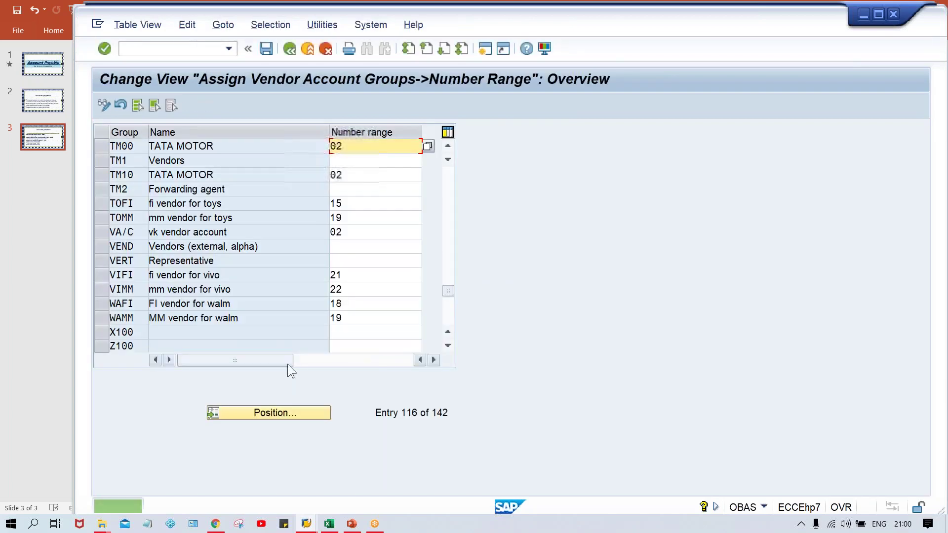
- Dismiss the account-exists error and restart XK01, proceeding to the address screen
mouse_move(307, 527)
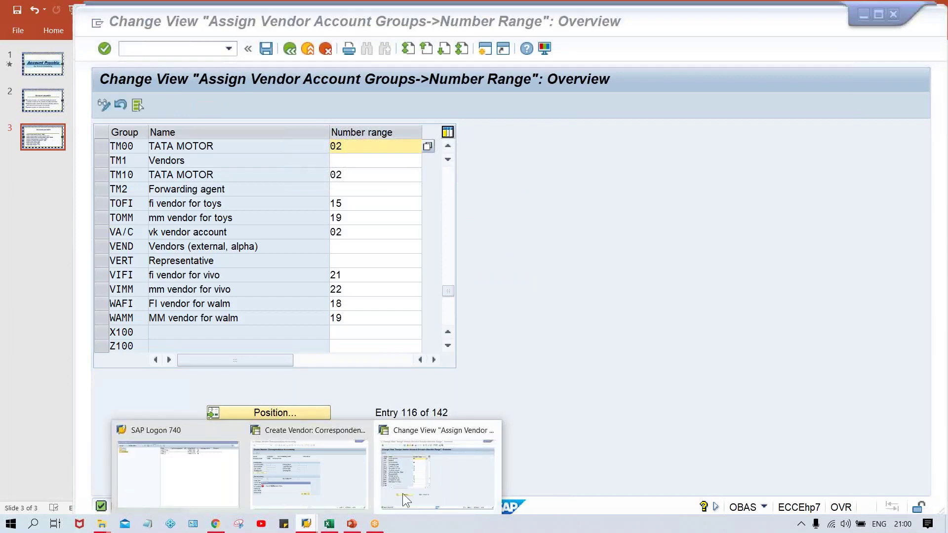
click(350, 478)
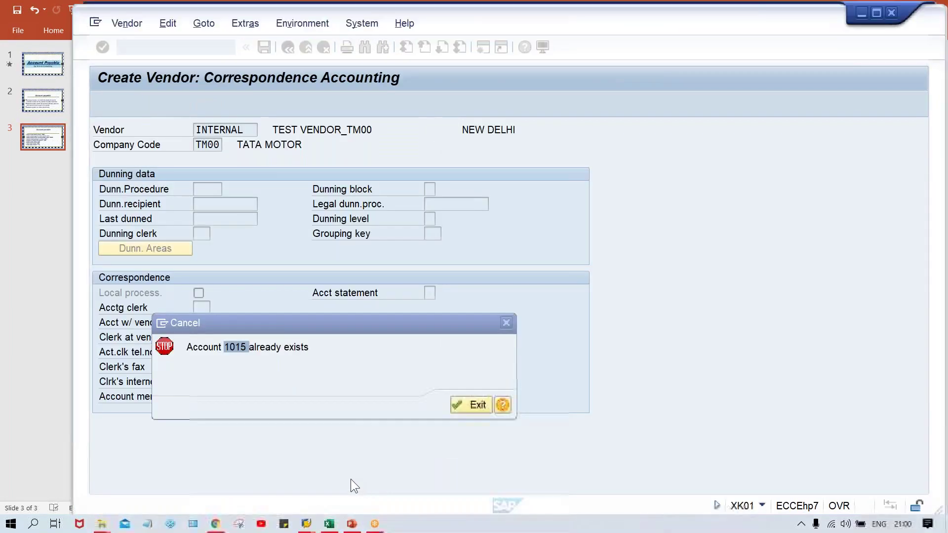
click(469, 406)
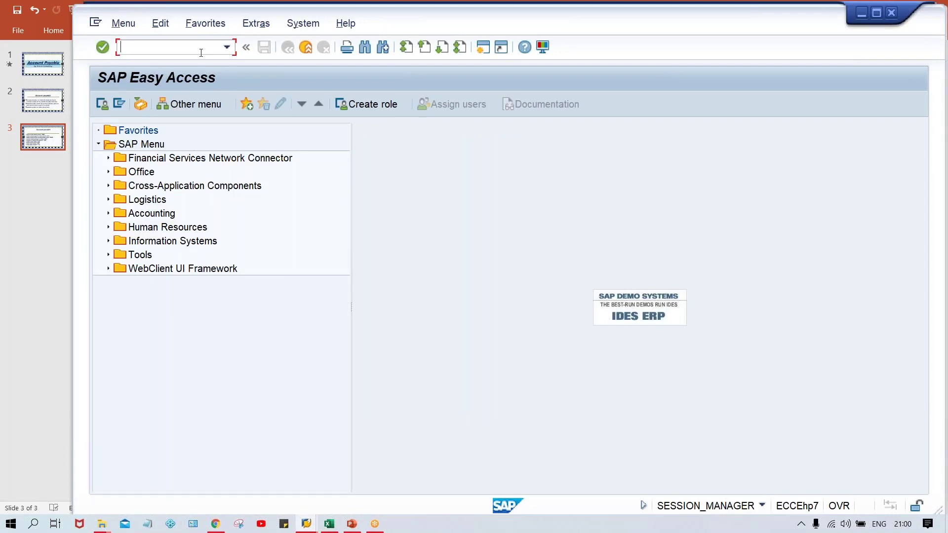
text(XK01)
key(Return)
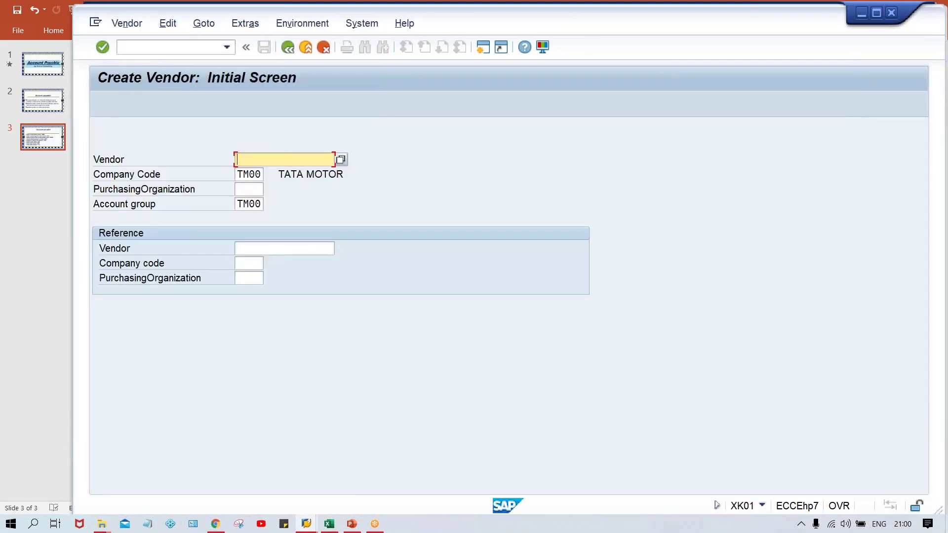
key(Return)
- Enter vendor name TEST VENDOR_TM00 and street TEST STREET
click(344, 204)
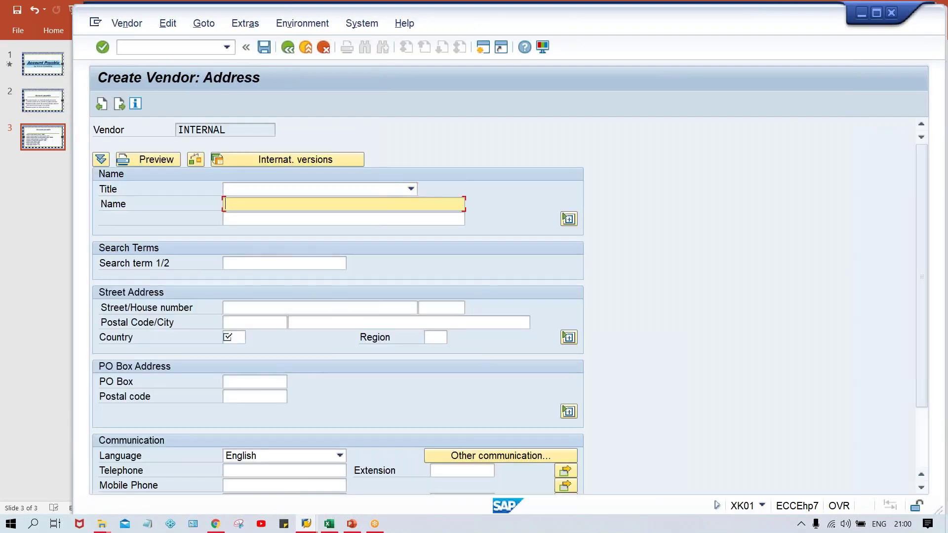
key(Down)
key(Return)
key(Tab)
key(Tab)
key(Tab)
key(Tab)
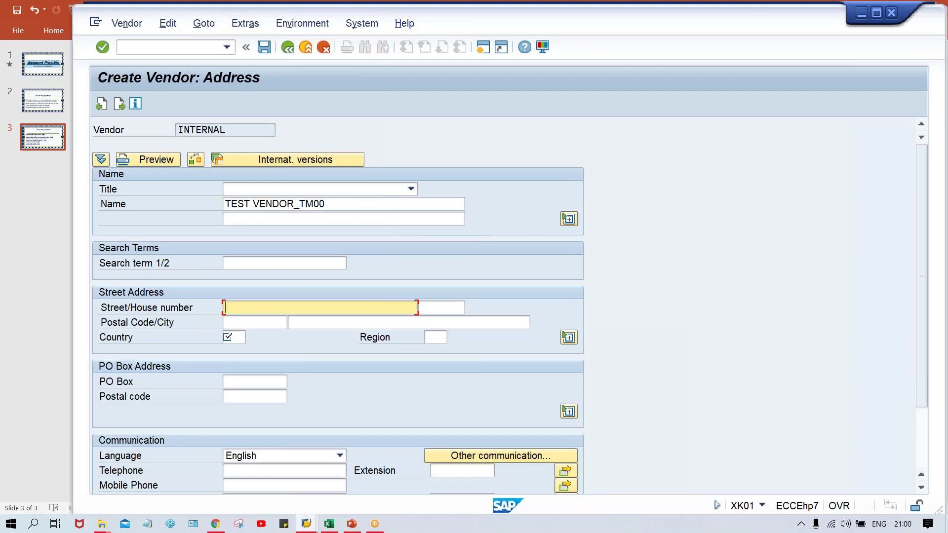
text(TEST STREET)
- Fill postal code 123456, city NEW DELHI and country IN, moving on to control data
key(Tab)
key(Tab)
key(Down)
key(Return)
key(Tab)
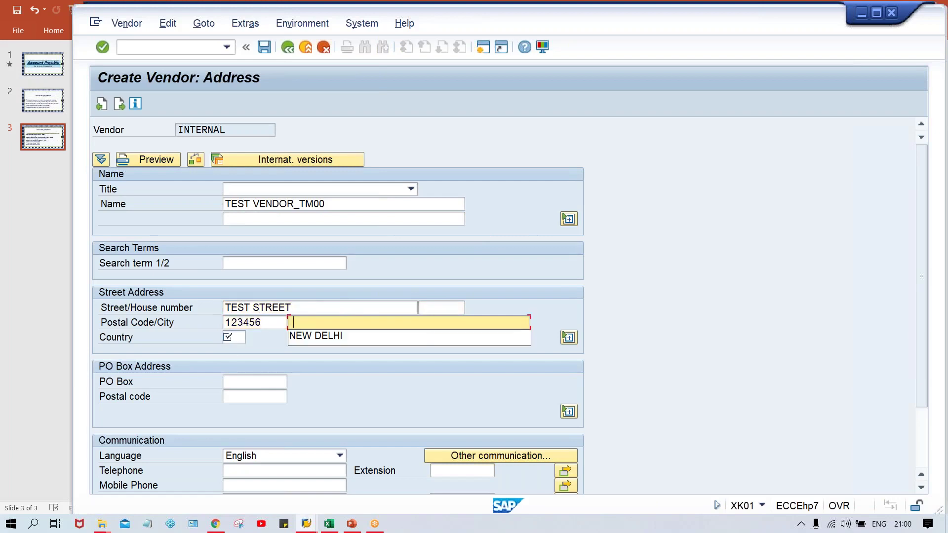
key(Down)
key(Return)
key(Tab)
key(Down)
key(Return)
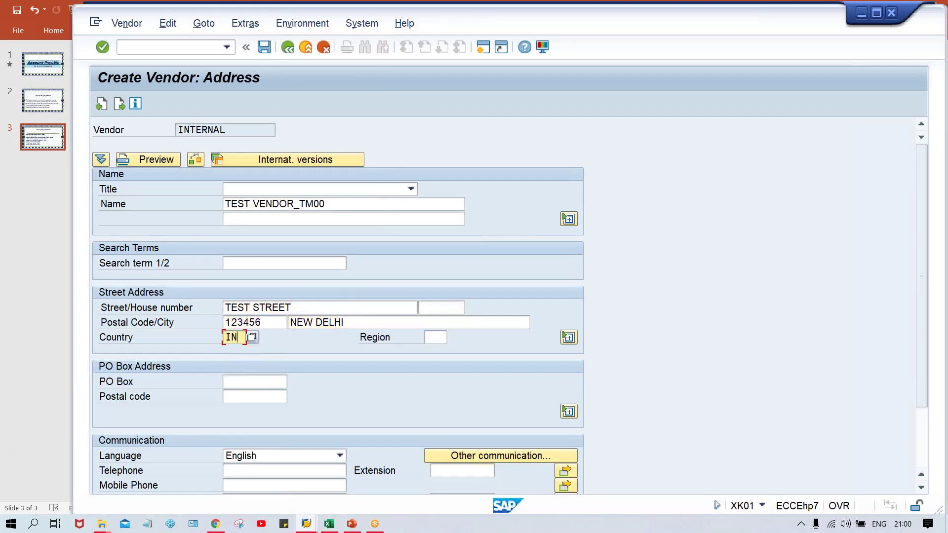
key(Tab)
key(Tab)
key(Tab)
key(Tab)
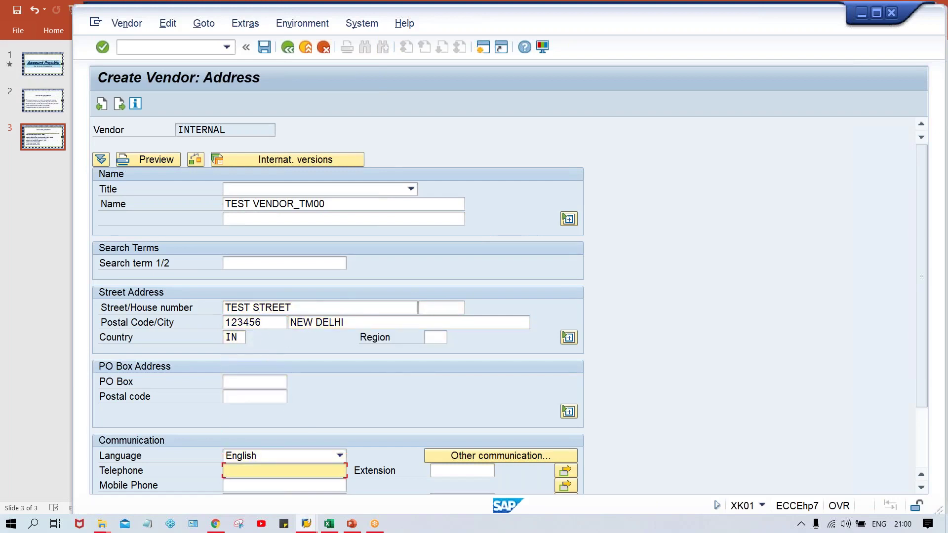
key(Return)
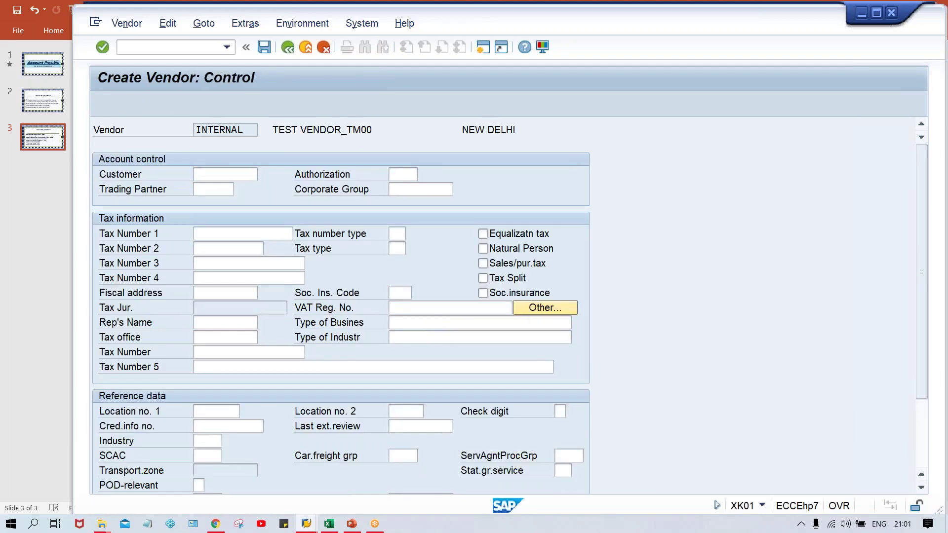
- Add a bank row with country IN, bank key HDFC and the remembered account number
key(Return)
key(Down)
key(Return)
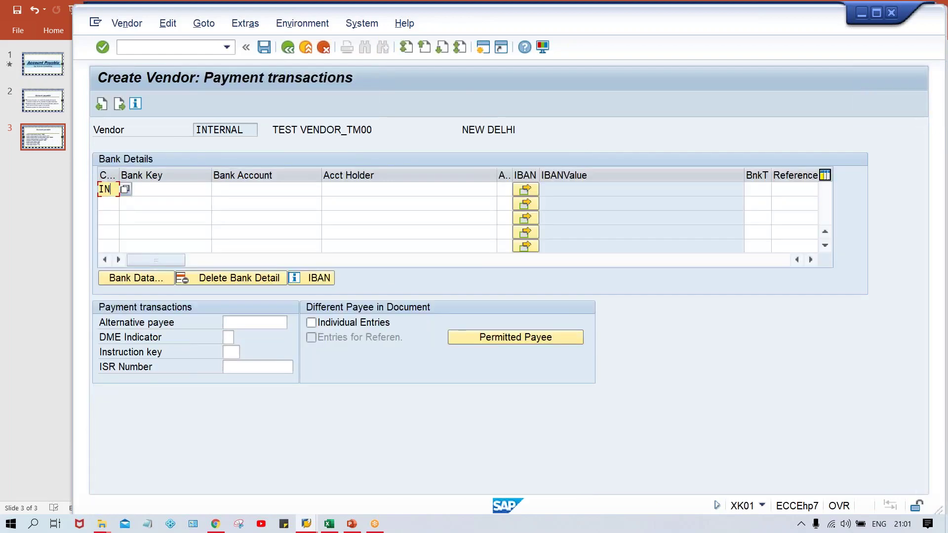
key(Tab)
key(Down)
key(Return)
key(Tab)
key(Down)
key(Return)
key(Tab)
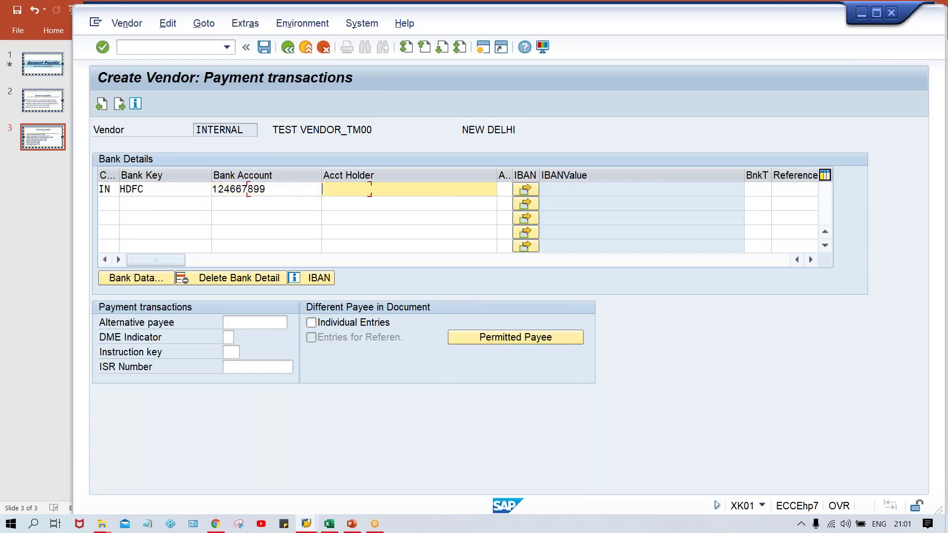
- Copy TEST VENDOR from the vendor name and paste it as the account holder
click(409, 203)
click(409, 189)
click(409, 203)
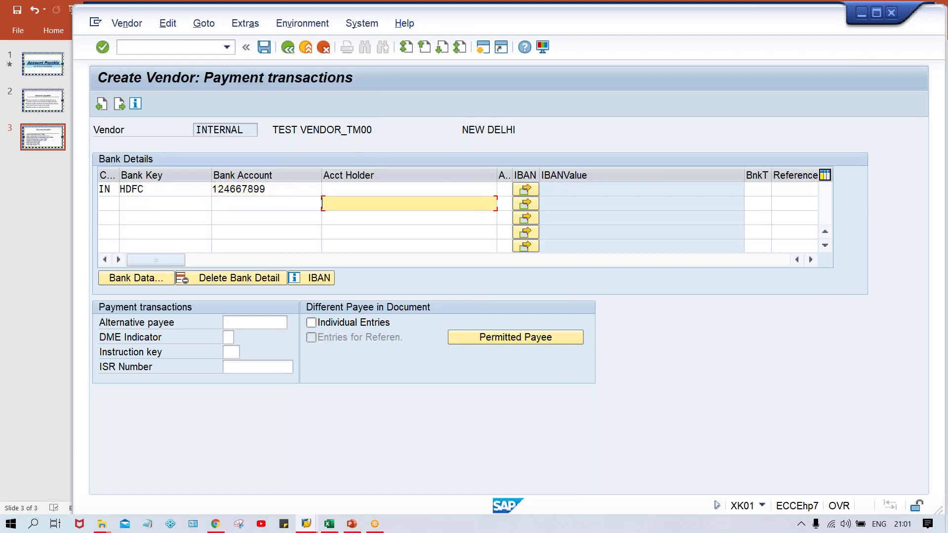
click(409, 189)
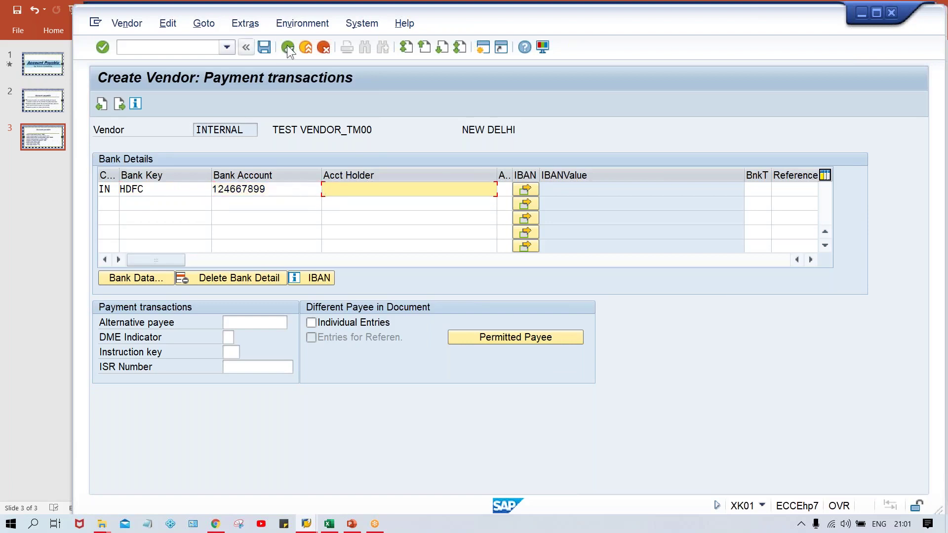
drag(274, 128, 340, 126)
key(ctrl+c)
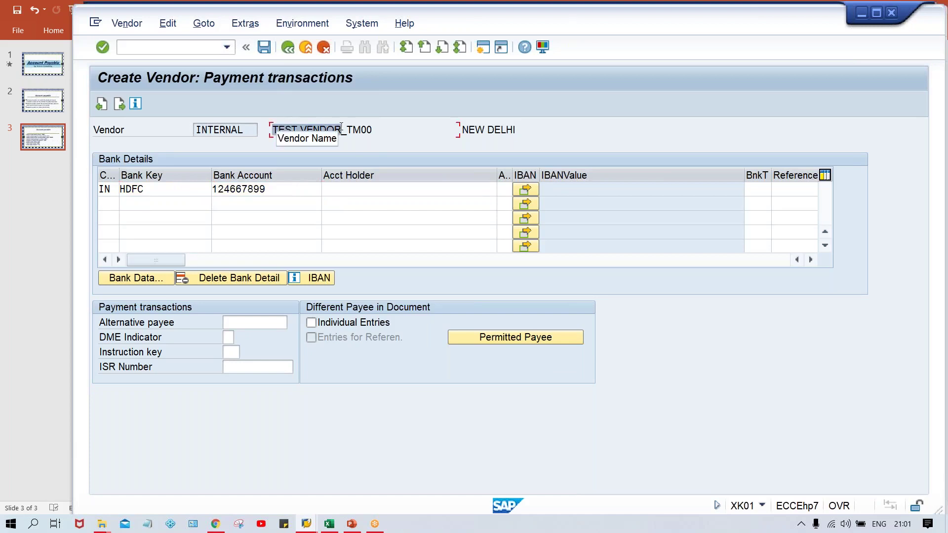
click(341, 126)
click(361, 195)
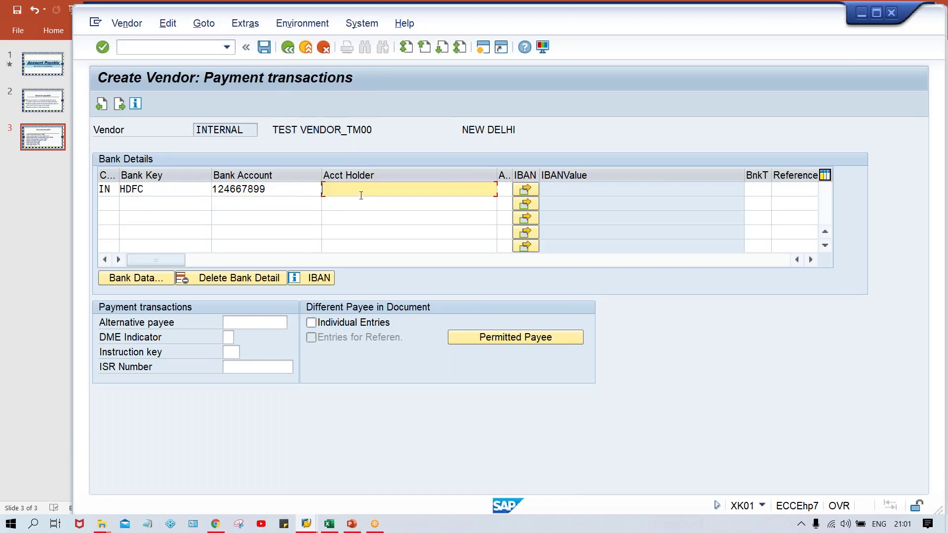
key(ctrl+v)
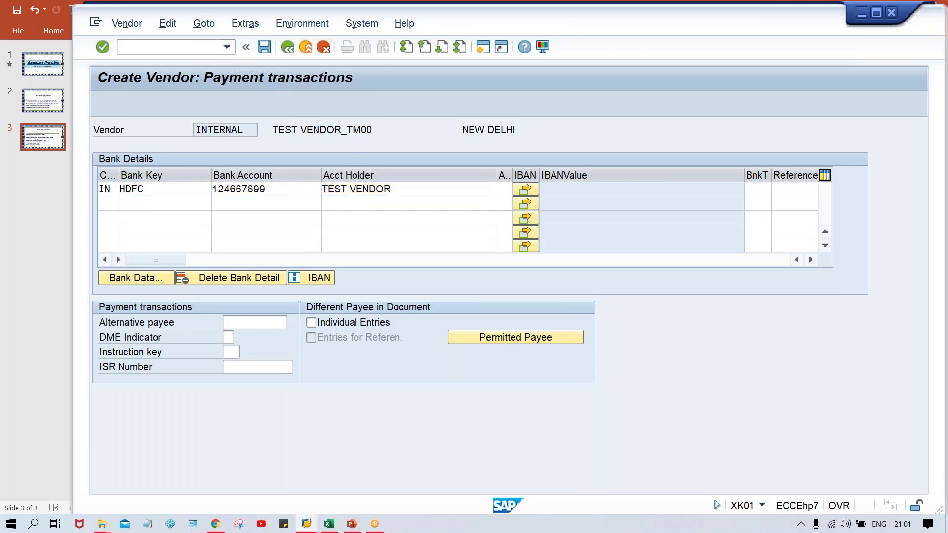
- Add contact person KUMAR CONSULTING using the remembered first and last name
key(Return)
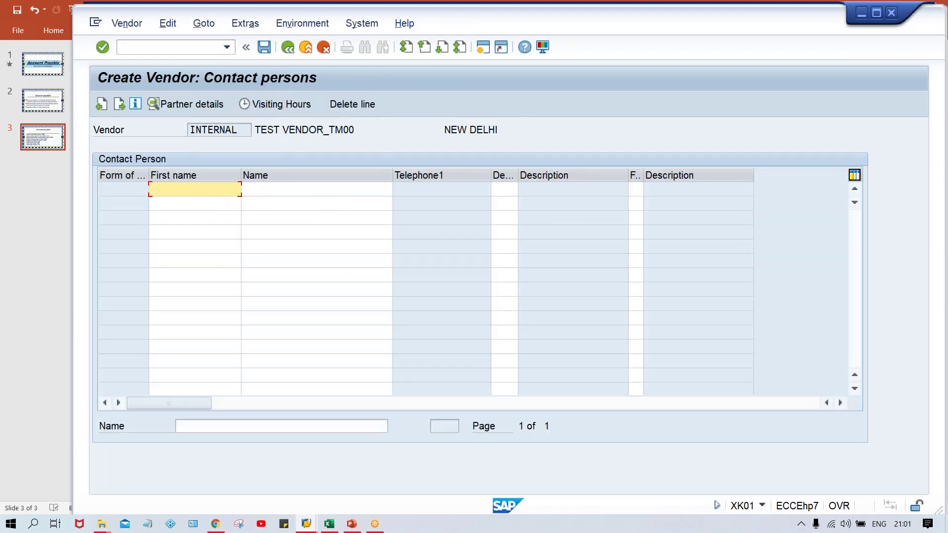
key(Down)
key(Tab)
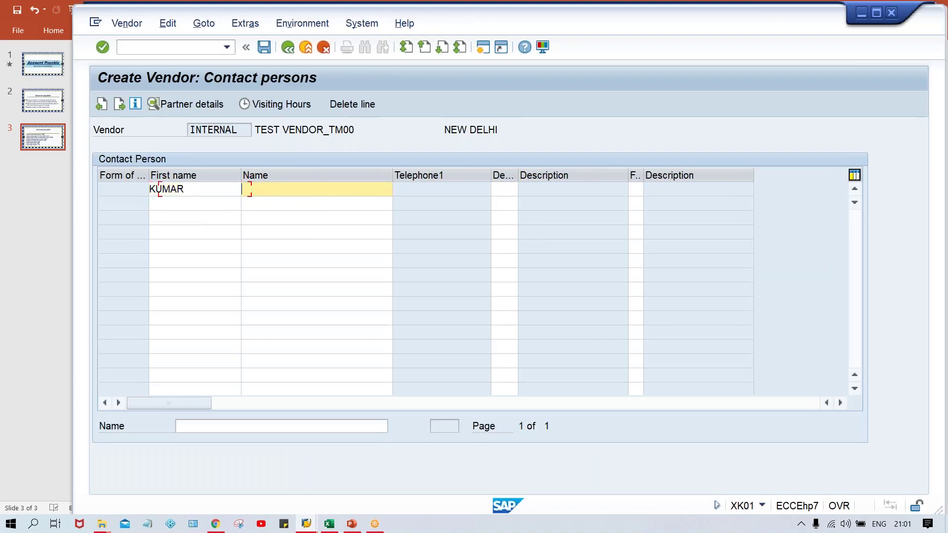
key(Down)
click(200, 190)
click(341, 191)
- Set the contact's telephone number in partner details and return to the contacts list
double_click(330, 188)
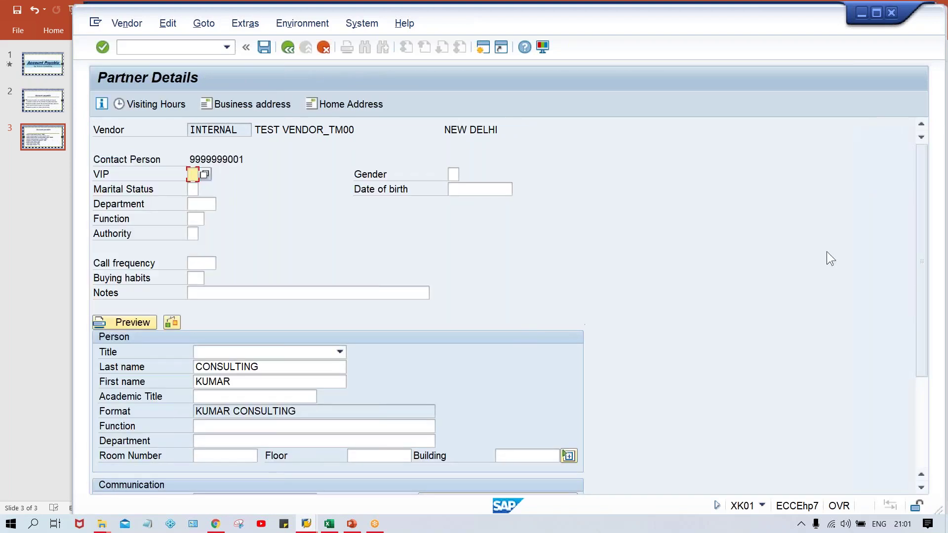
drag(919, 300, 917, 375)
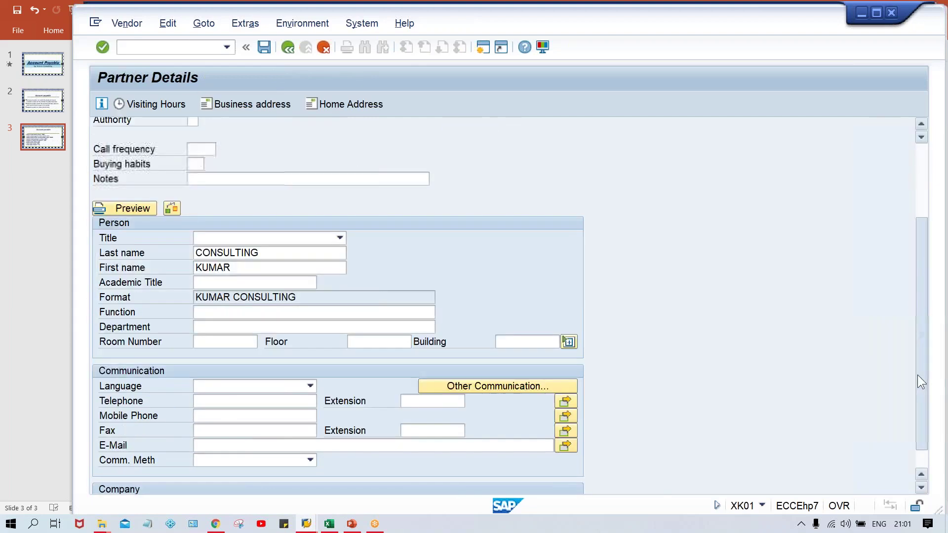
click(255, 398)
text(4)
key(Down)
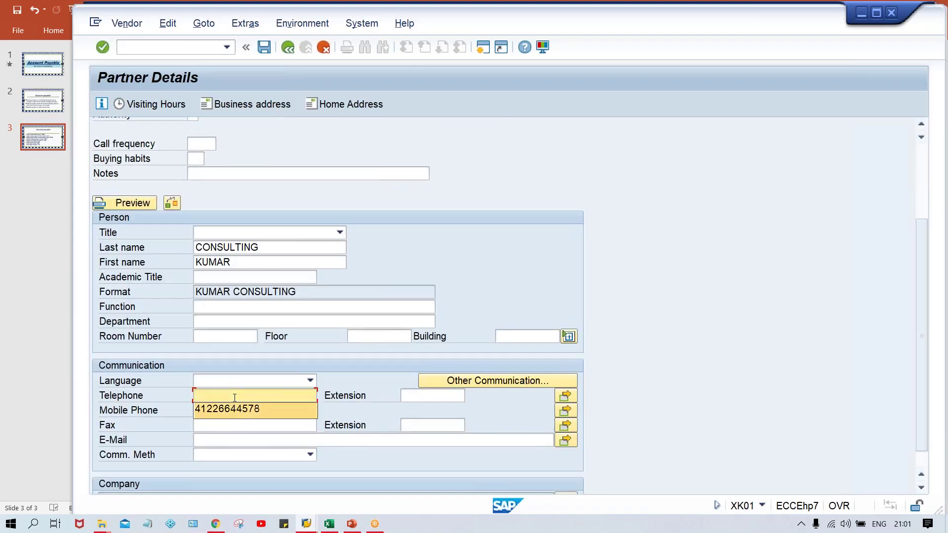
key(Return)
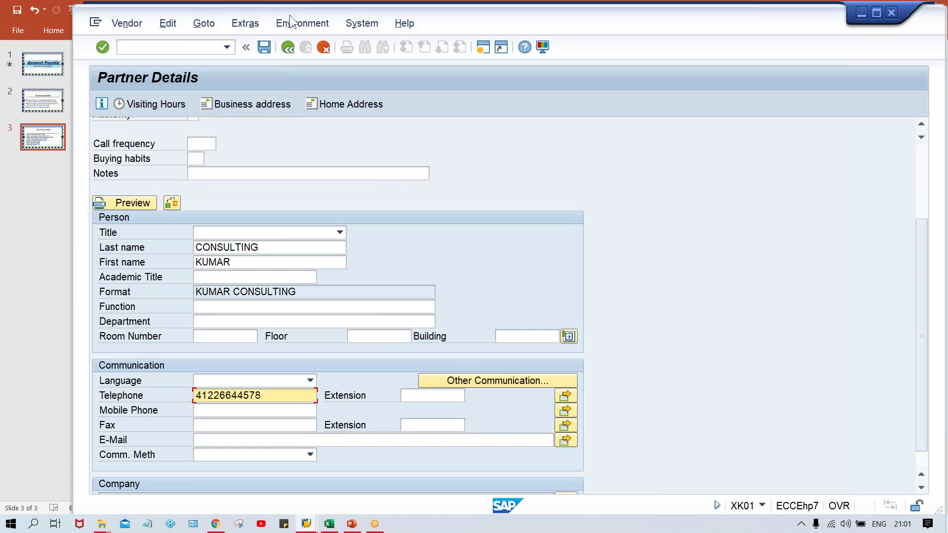
click(289, 51)
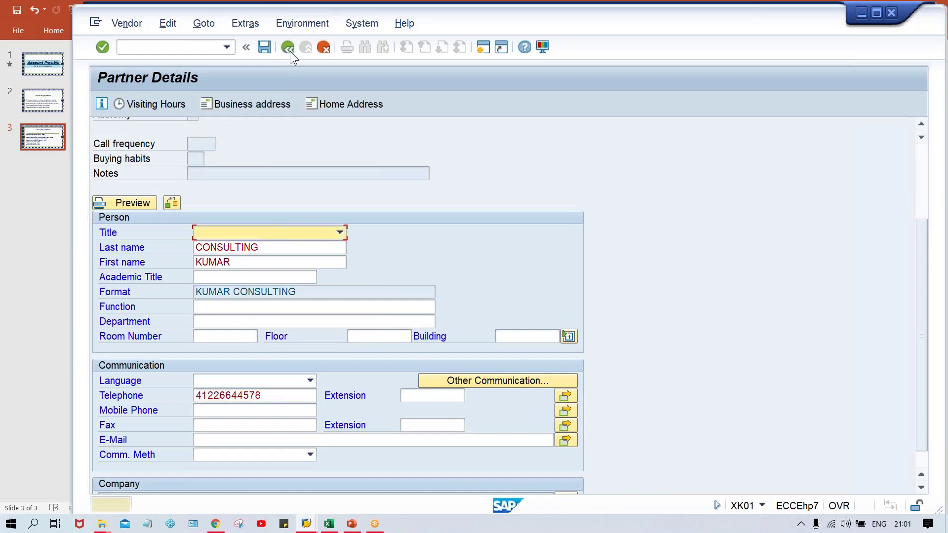
click(289, 51)
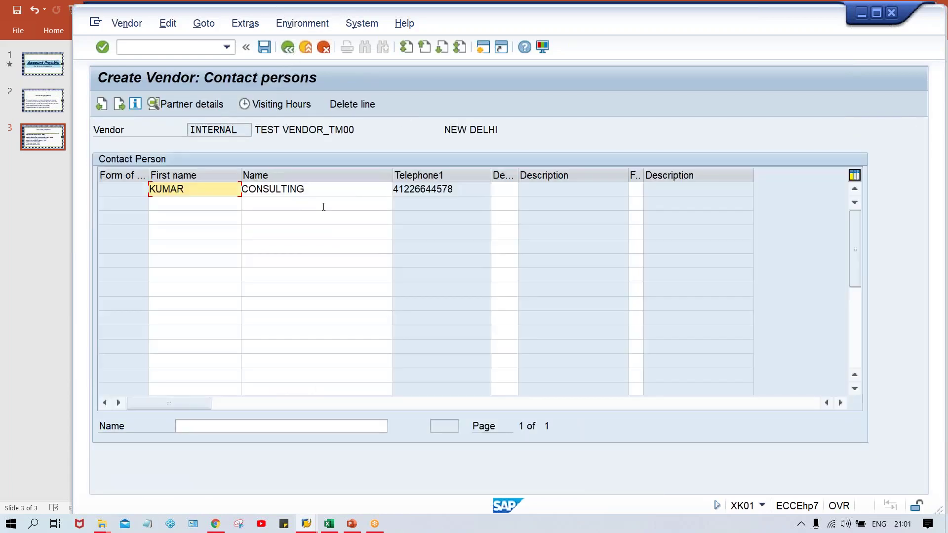
- Enter reconciliation account 2000 and cash management group A1 on Accounting information
key(Return)
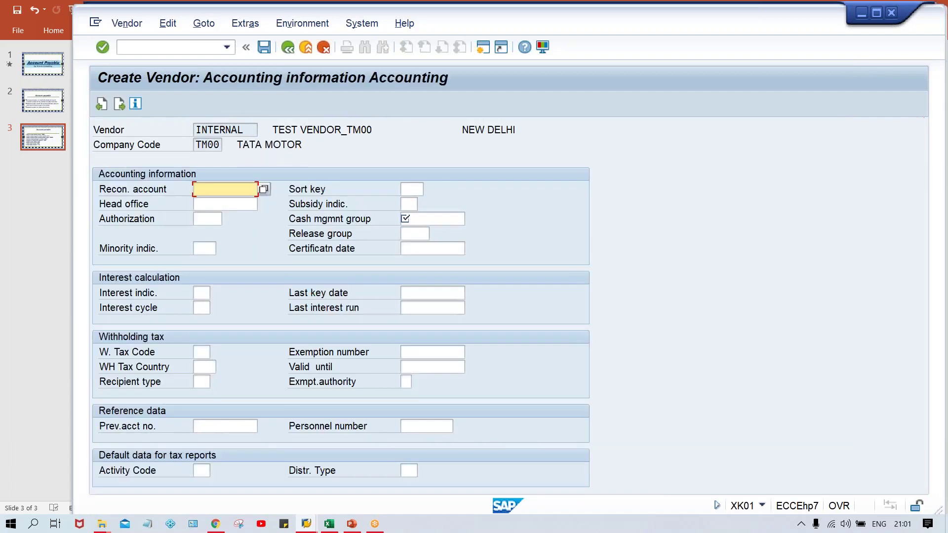
click(214, 190)
key(Down)
key(Return)
key(Tab)
key(Tab)
key(Tab)
key(Tab)
key(Tab)
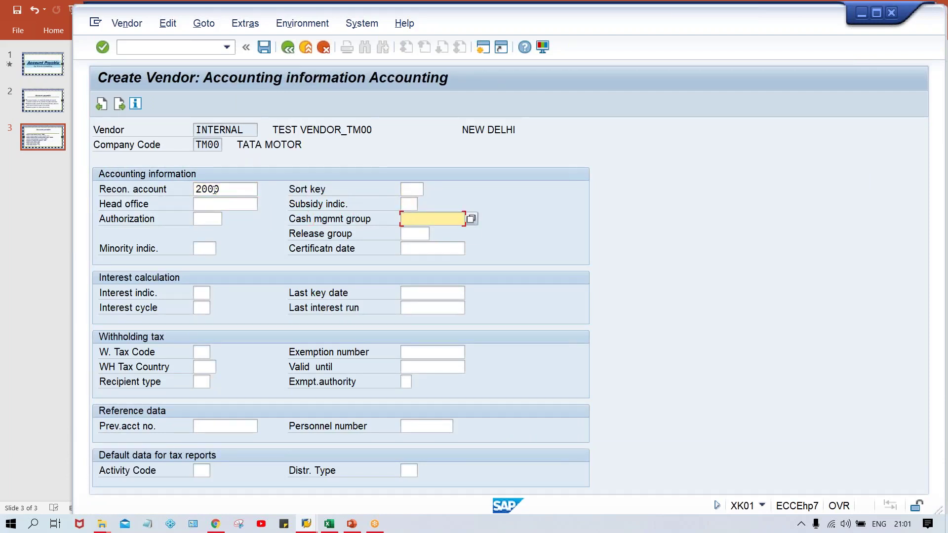
key(Down)
key(Down)
key(Return)
key(Return)
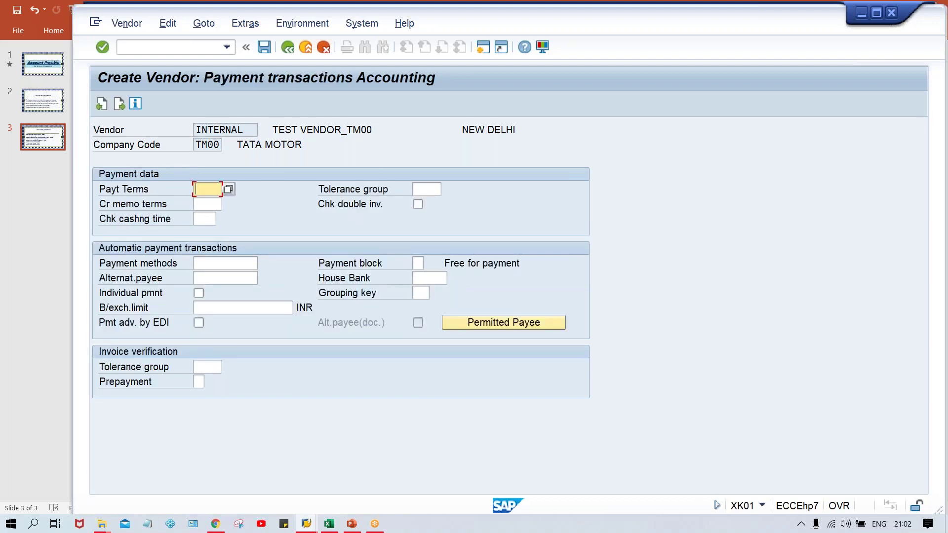
- Choose payment terms 0001 from the input history and continue to Correspondence Accounting
click(202, 189)
key(Down)
key(Return)
key(Return)
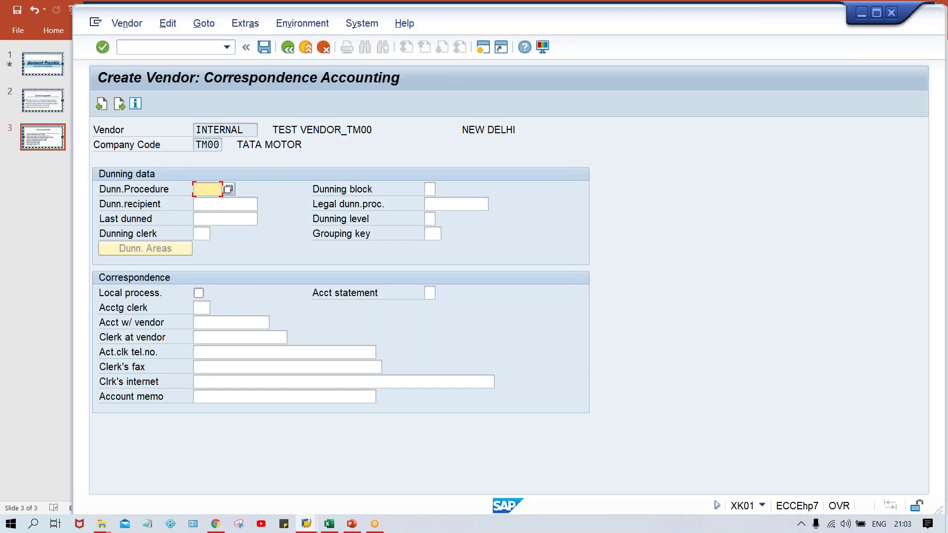
- Confirm the last data screen and save TEST VENDOR_TM00 in company code TM00
key(Return)
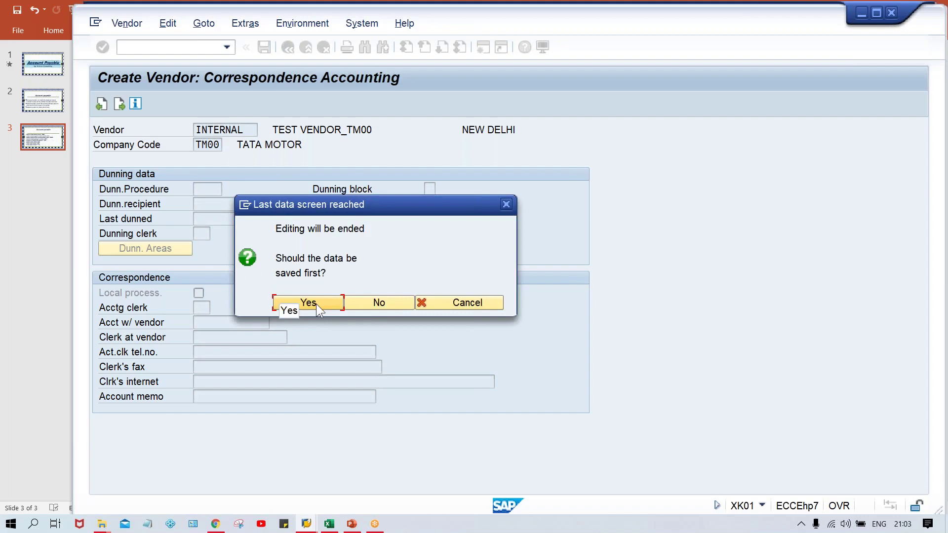
click(316, 304)
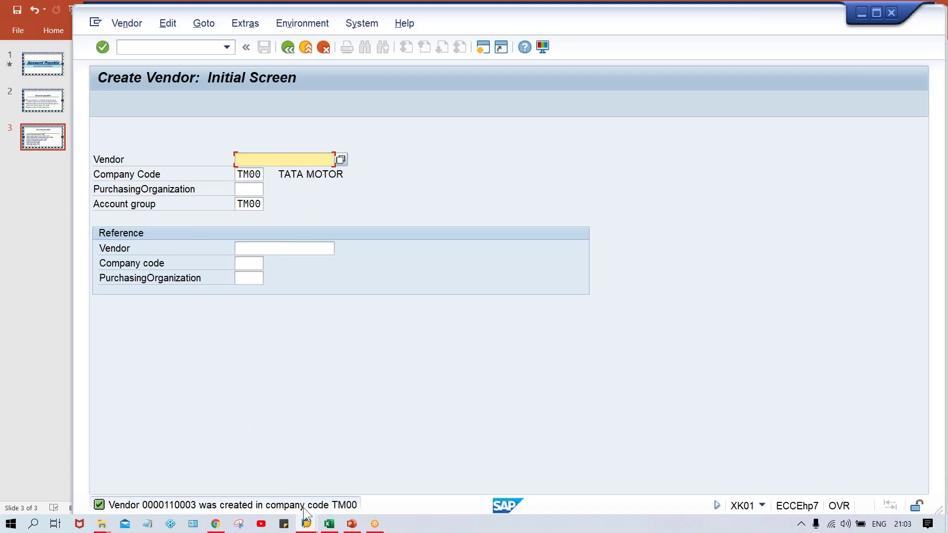
- Return to the OBAS number range window and enter the vendor number range transaction code
mouse_move(307, 525)
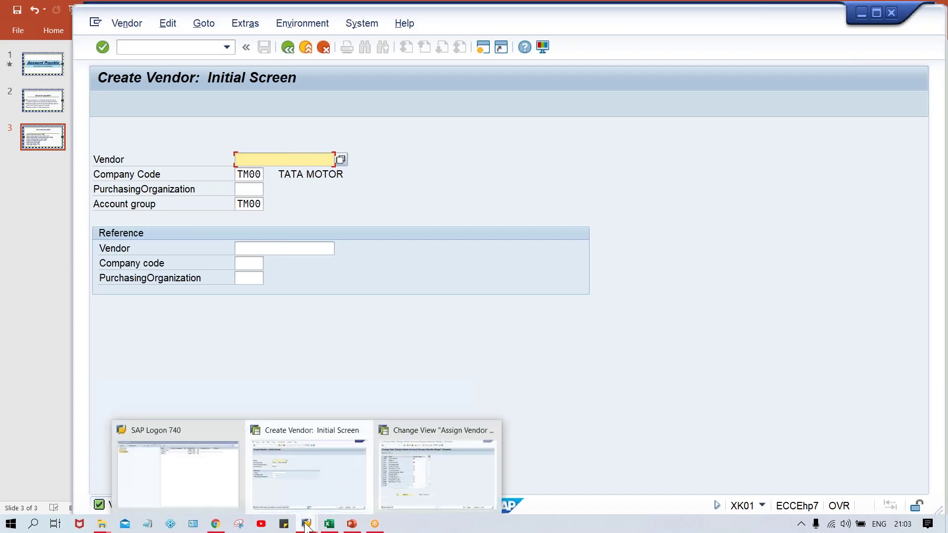
click(410, 497)
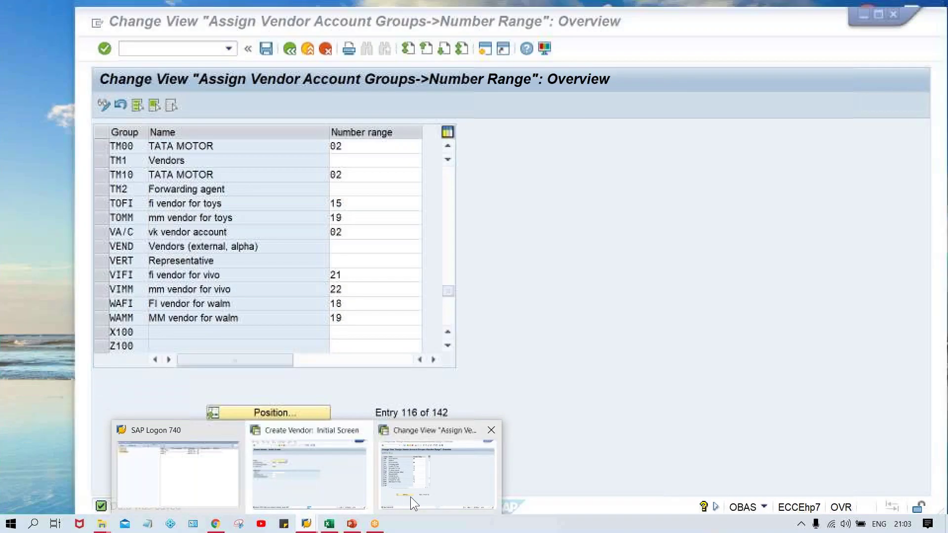
text(/N)
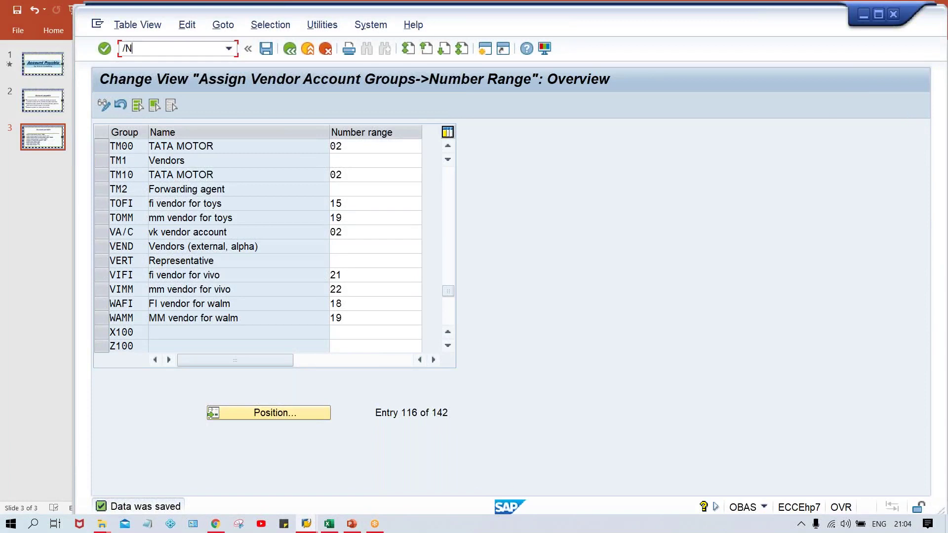
text(OB)
key(BackSpace)
key(BackSpace)
key(BackSpace)
text(NOBN1)
key(Return)
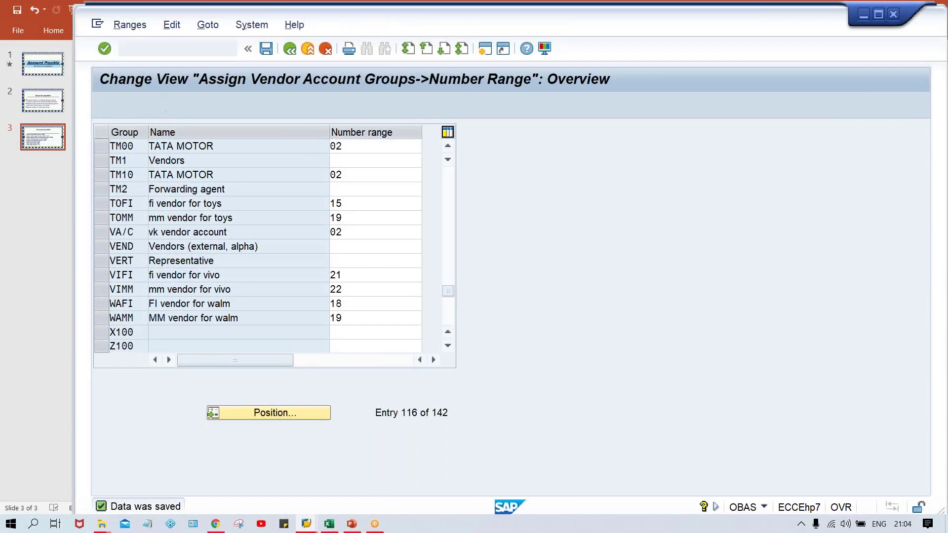
- Open the vendor intervals for changing and inspect interval 02's number status 110005
click(286, 161)
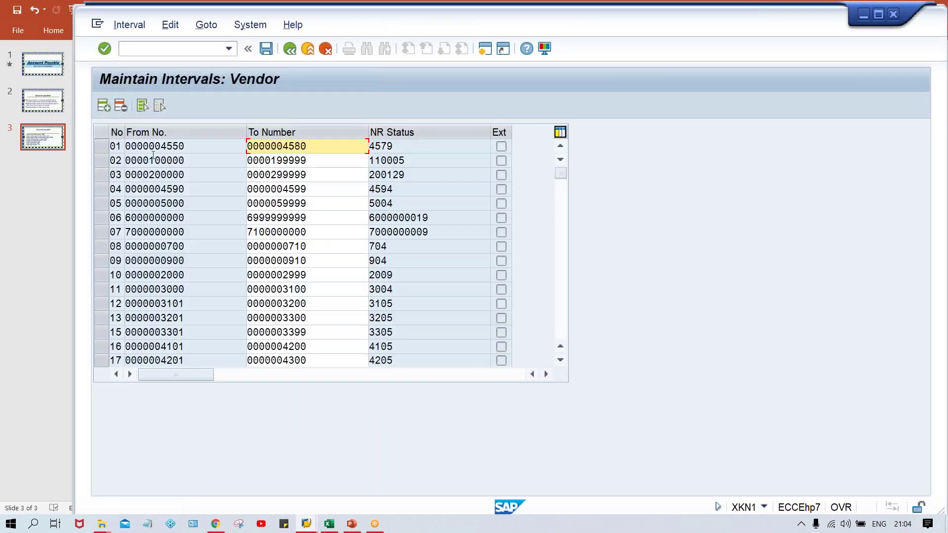
click(101, 161)
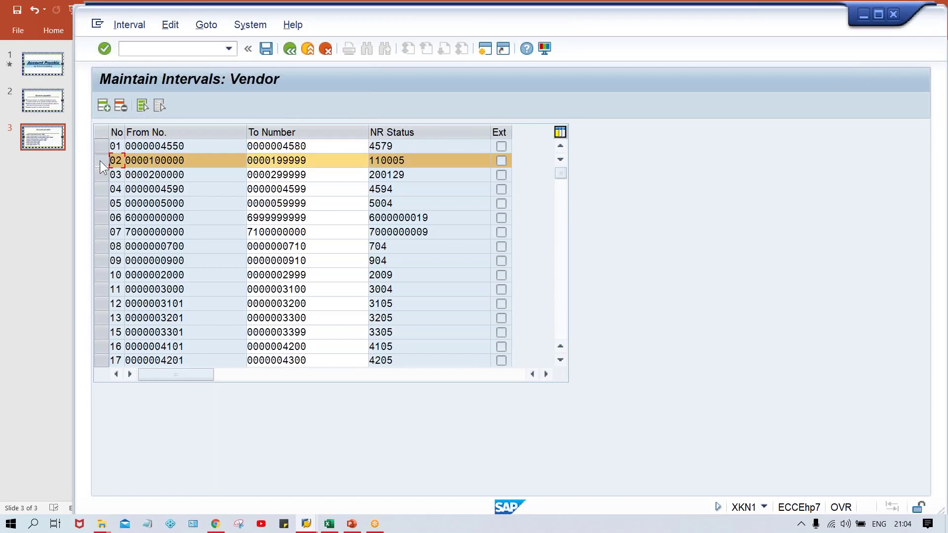
click(420, 162)
key(shift+Left)
key(shift+Left)
key(shift+Left)
key(shift+Left)
key(shift+Left)
key(shift+Left)
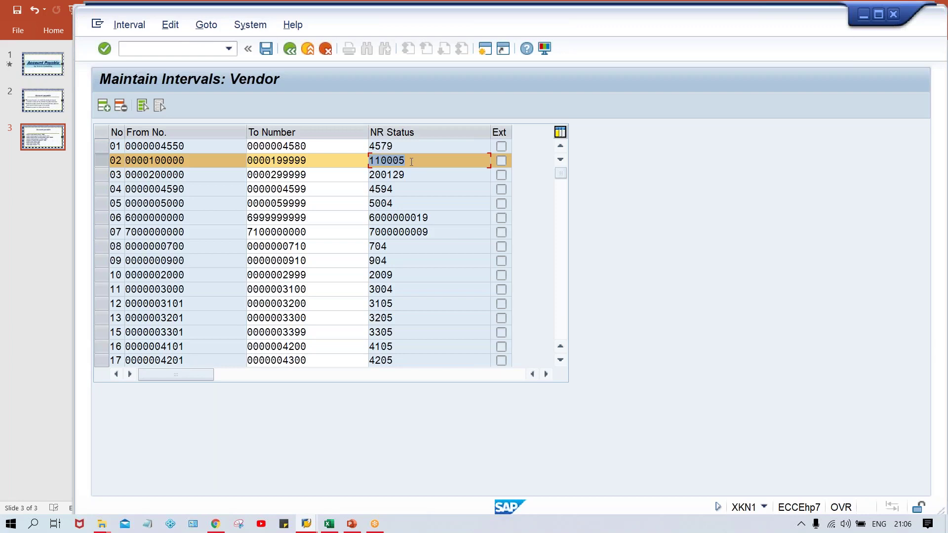
- Deselect the 110005 status value and switch back to the Create Vendor window
click(409, 162)
mouse_move(306, 525)
click(294, 490)
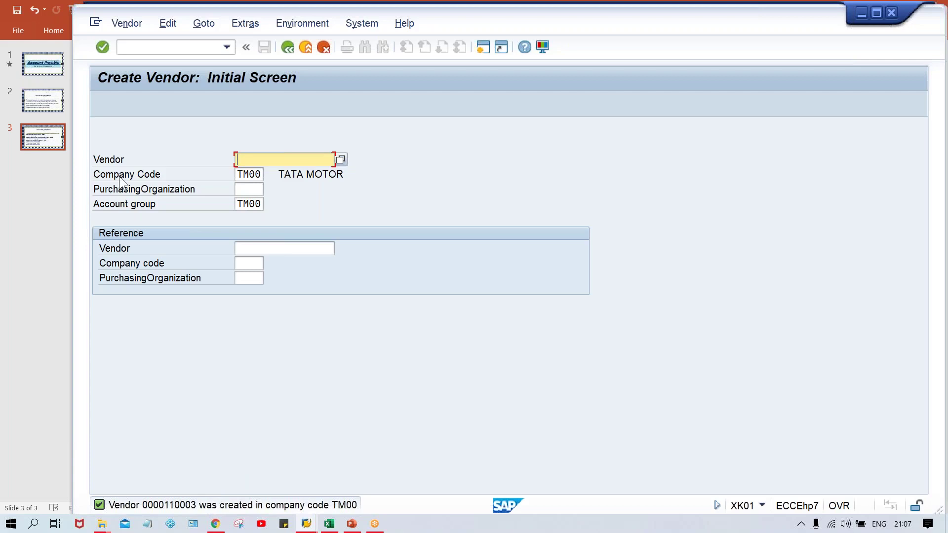
- Close the Vendor menu unused, then enter /NXK02 to open Change Vendor
click(123, 27)
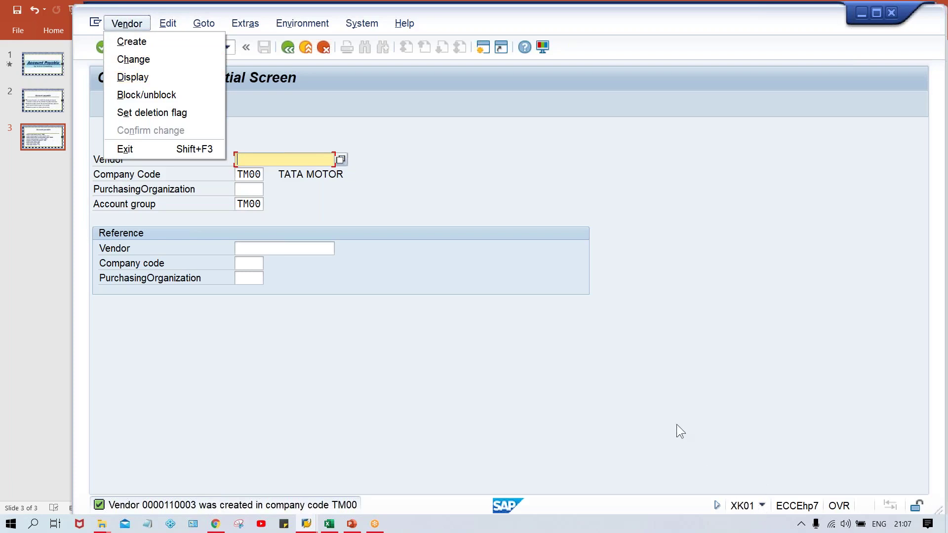
click(389, 267)
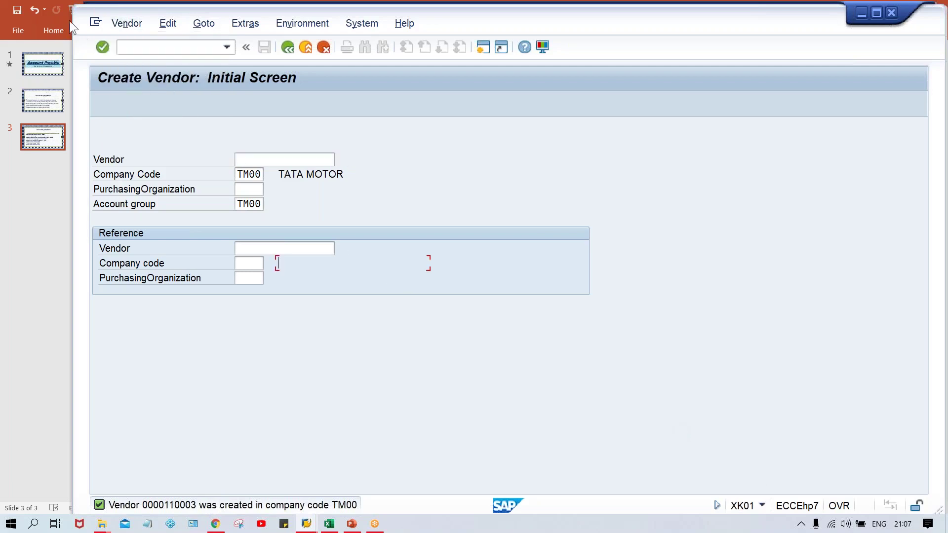
click(170, 42)
text(/NXK02)
key(Return)
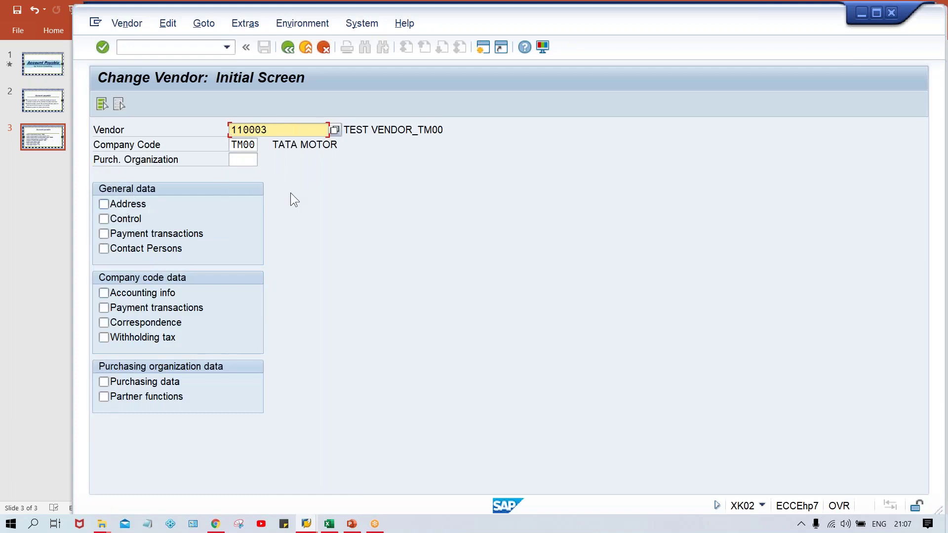
- Select Address data, append 123 to make the street TEST STREET 123, and save
click(121, 204)
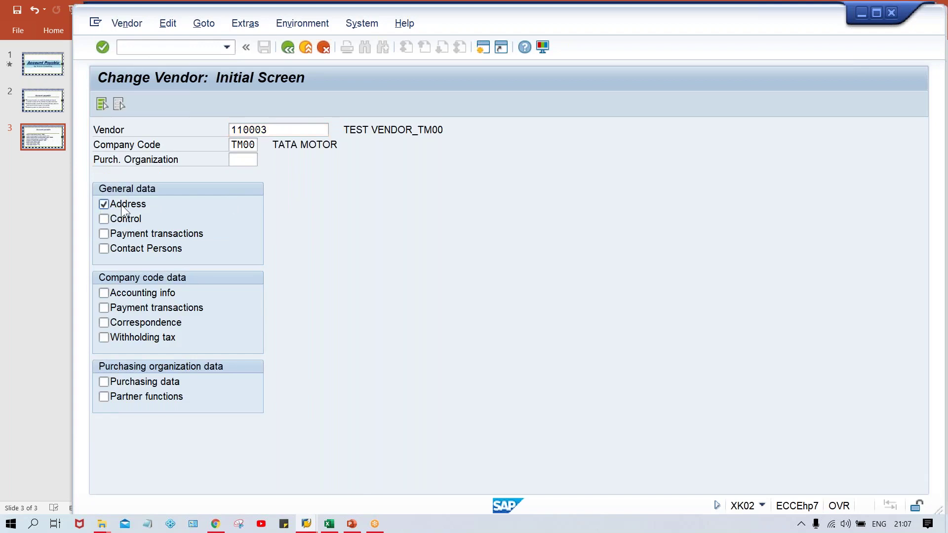
key(Return)
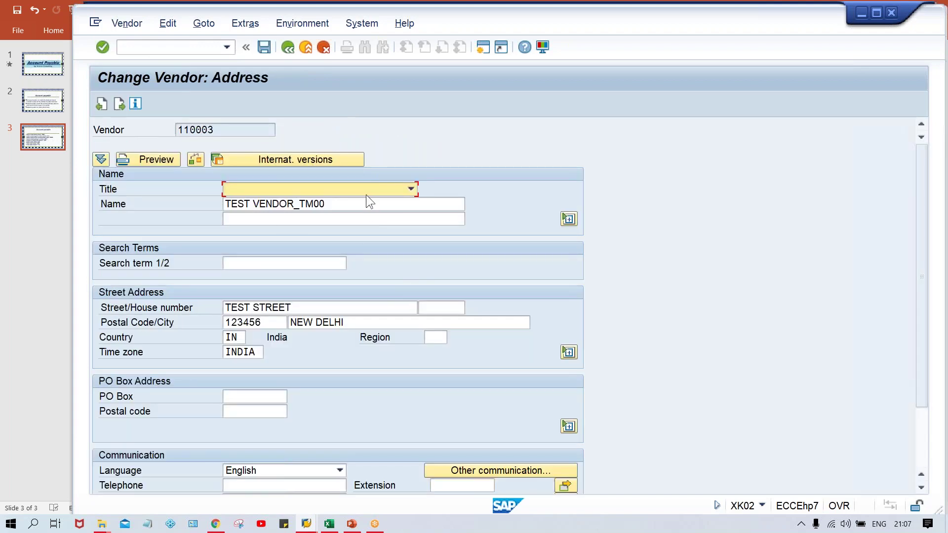
click(335, 310)
text(123)
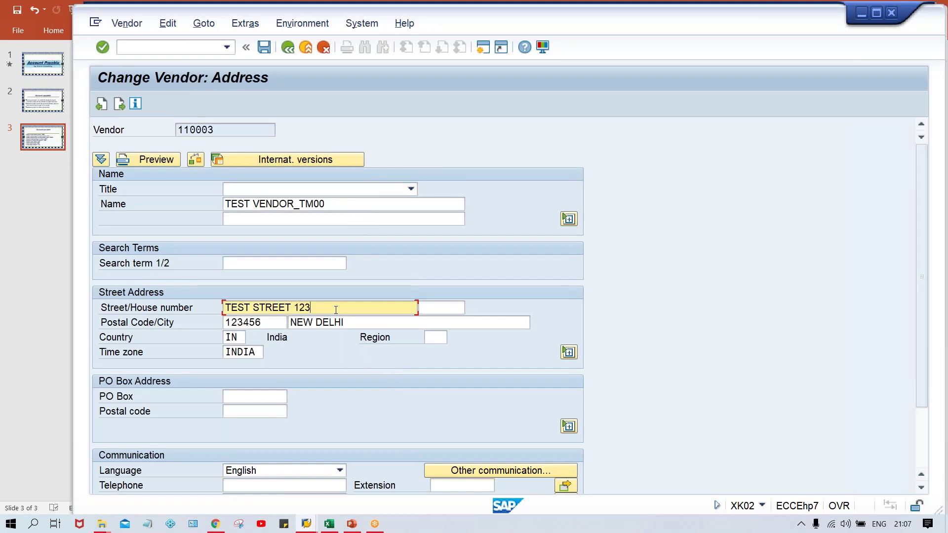
key(ctrl+s)
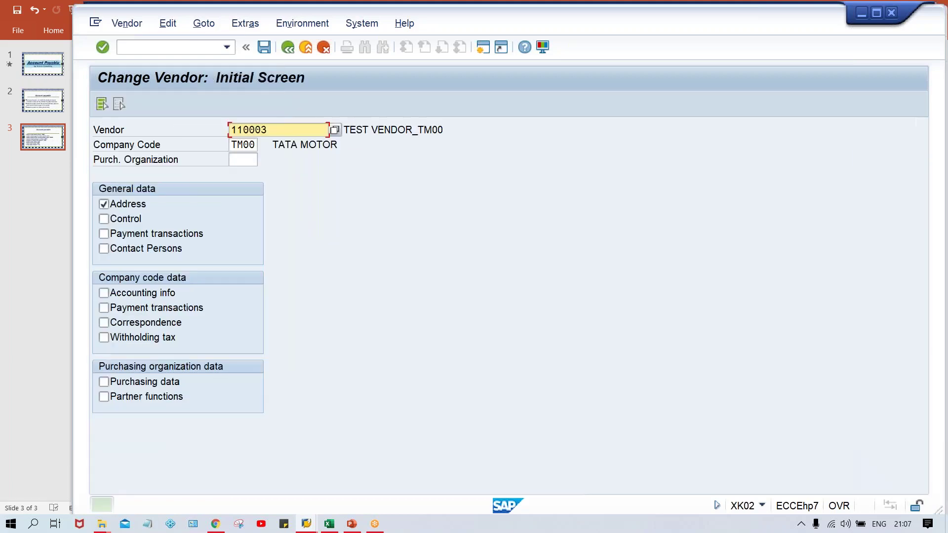
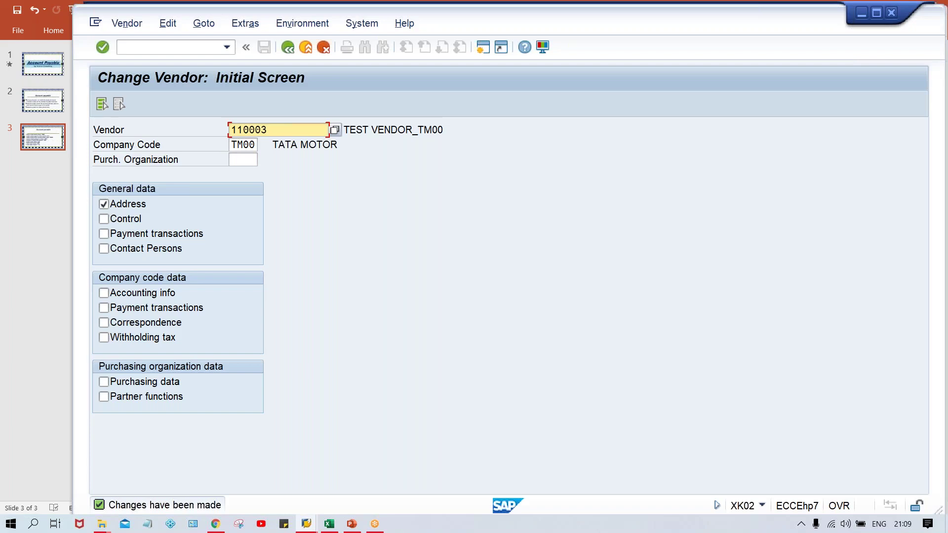
- Show vendor 110003's address in display-only mode with /NXK03, then bring up the Excel workbook
click(140, 46)
text(/)
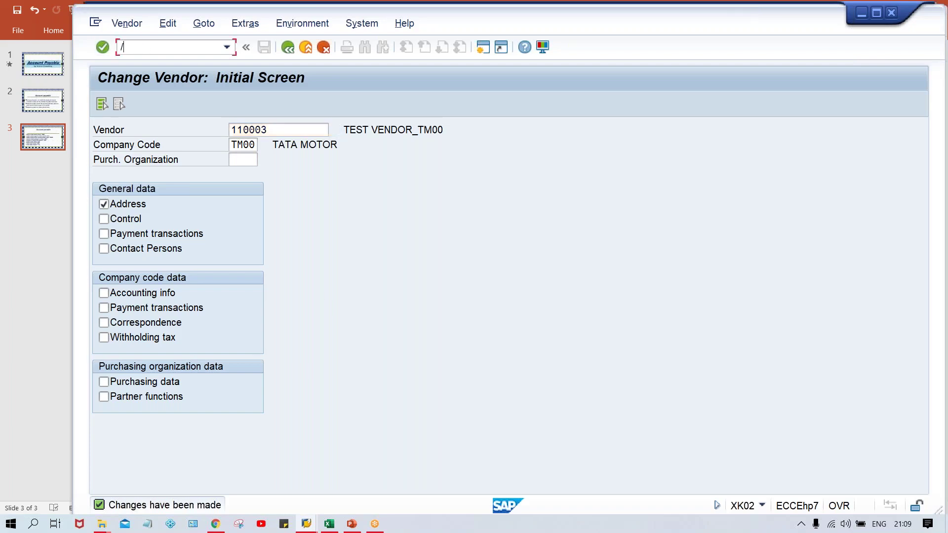
text(NXK03)
key(Return)
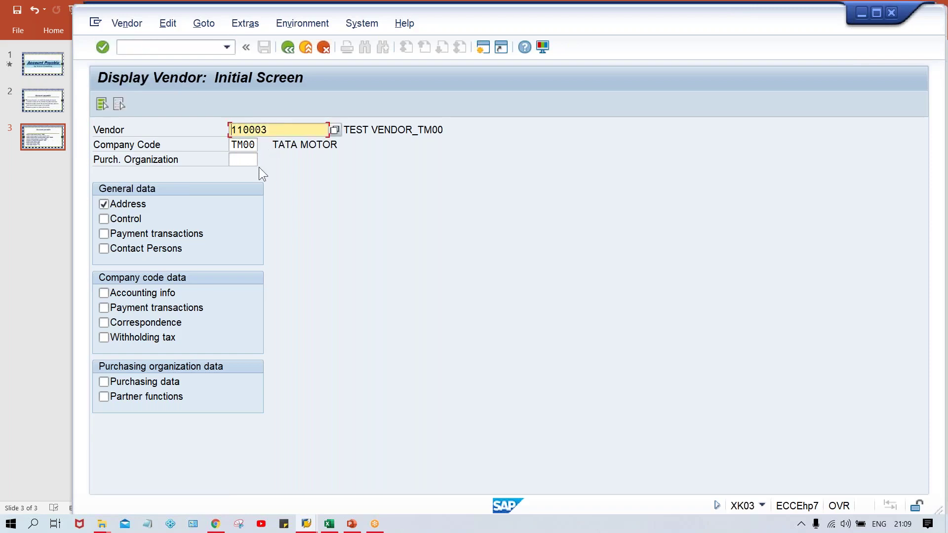
key(Return)
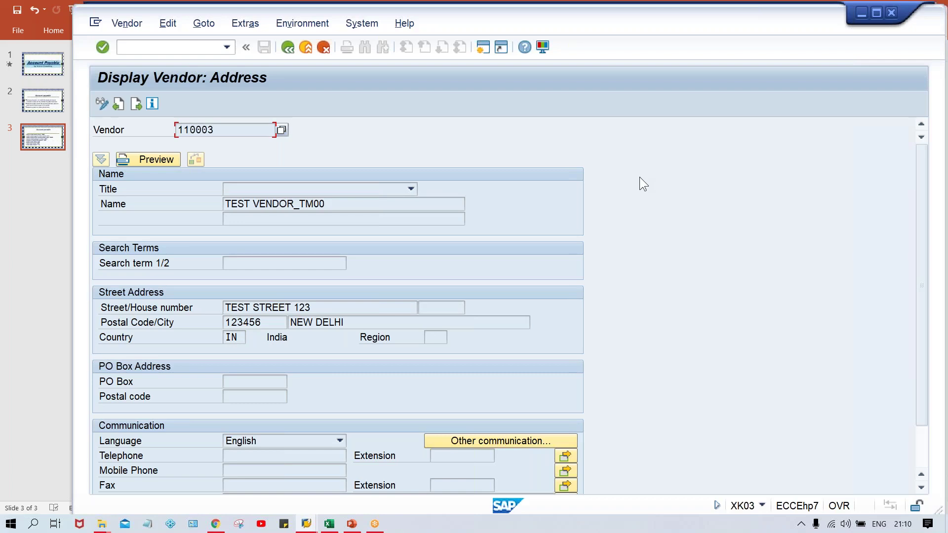
click(334, 527)
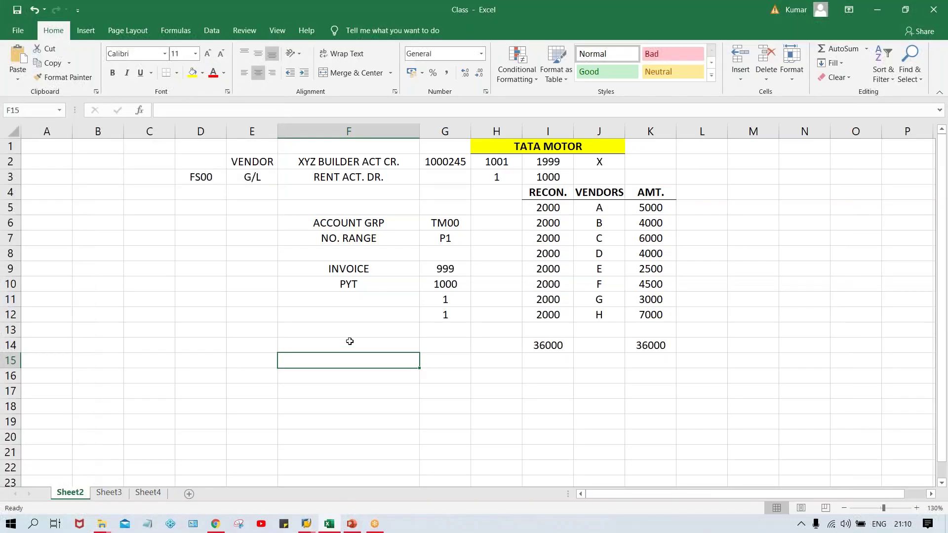
- Enter the note MDM TEAM in cell F14, discarding a stray backslash typed below it
click(349, 341)
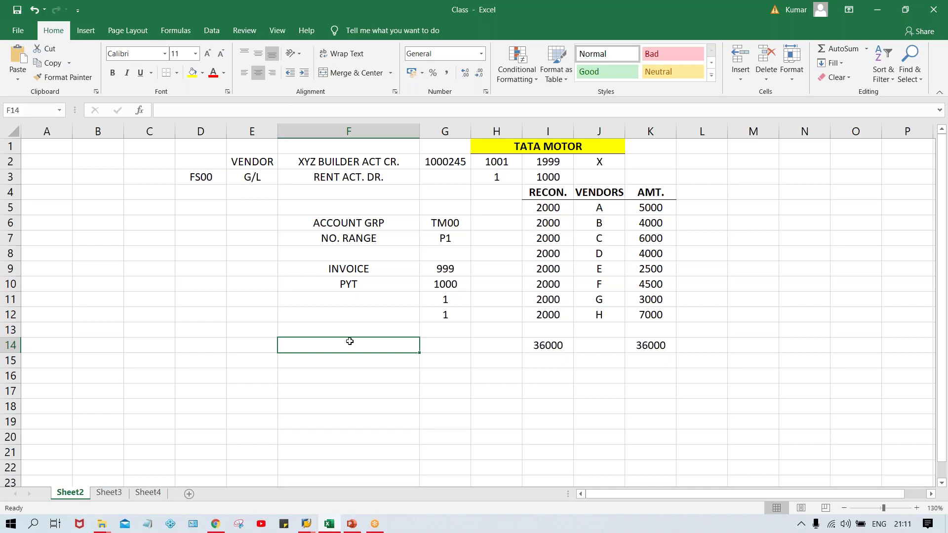
text(MD)
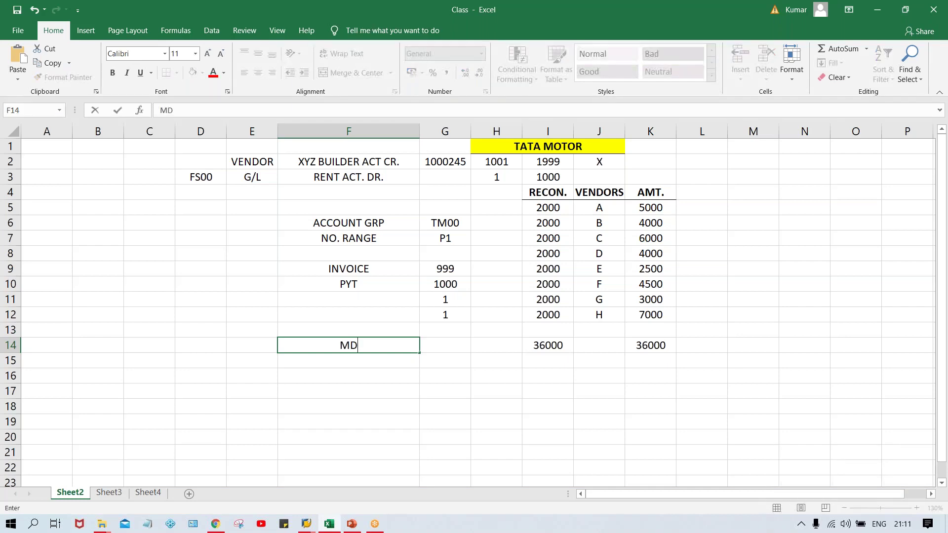
text(M TEAM)
key(Return)
text(\)
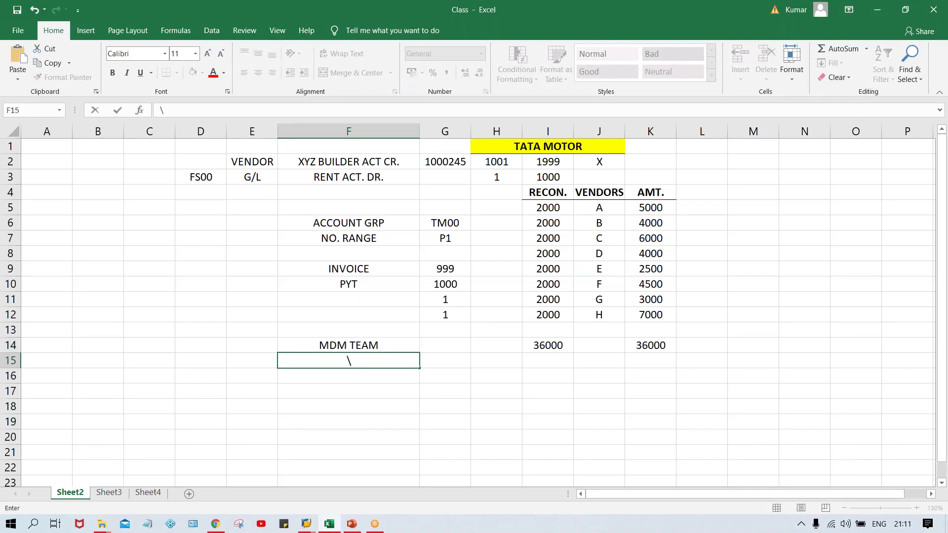
key(BackSpace)
key(Return)
key(Return)
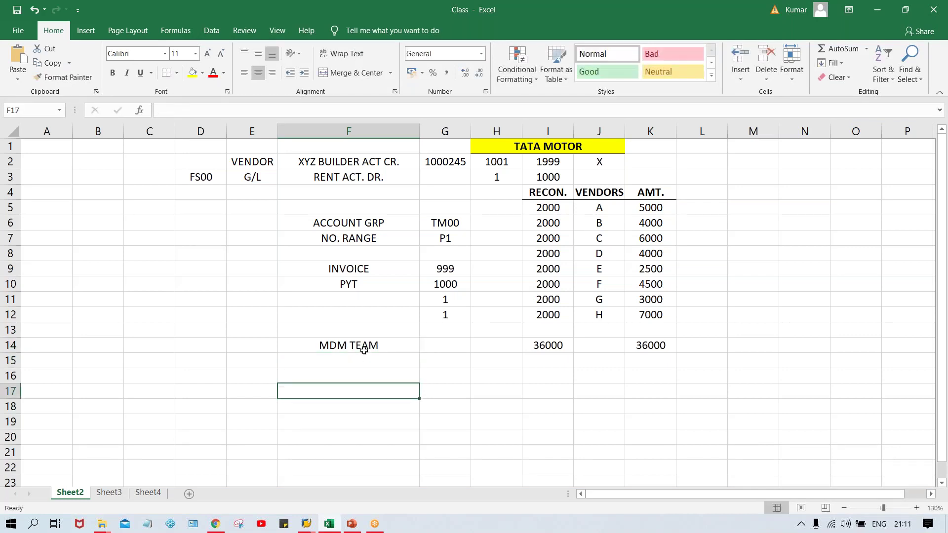
click(364, 350)
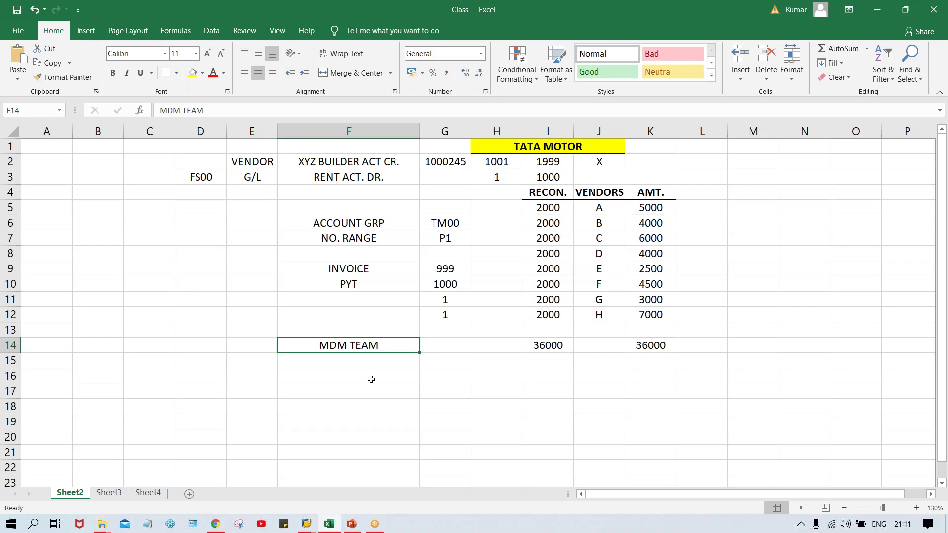
- Enter 'XK01, XK02' in cell F15 beneath MDM TEAM
key(Return)
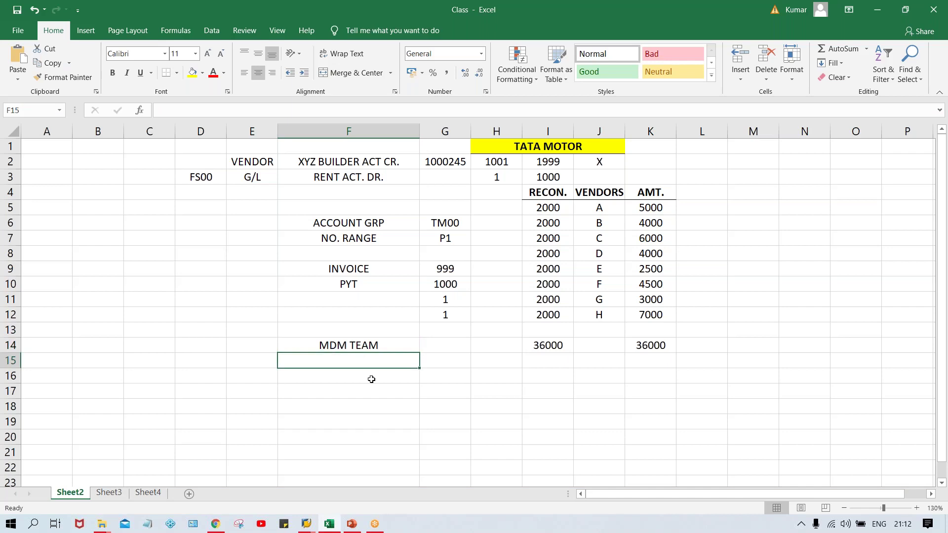
text(XK01)
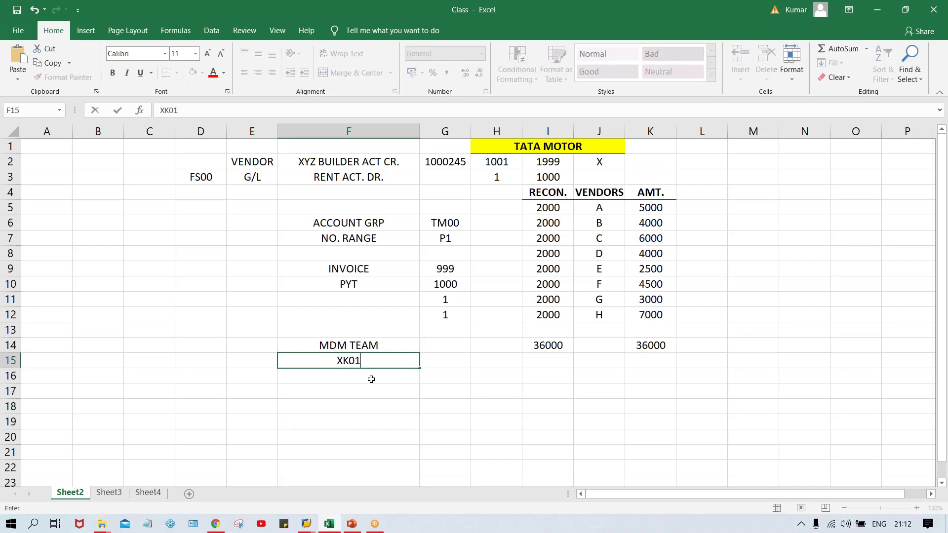
text(, XK02)
key(Return)
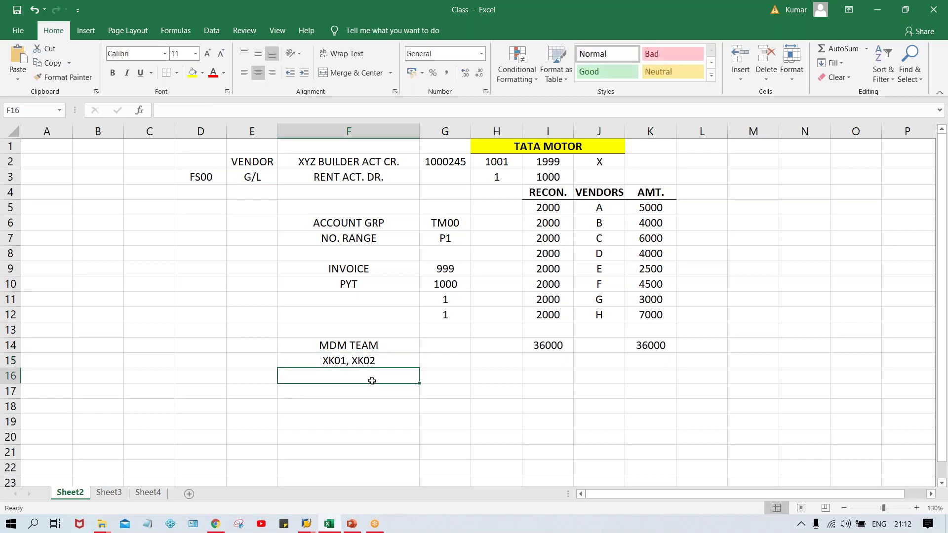
click(370, 361)
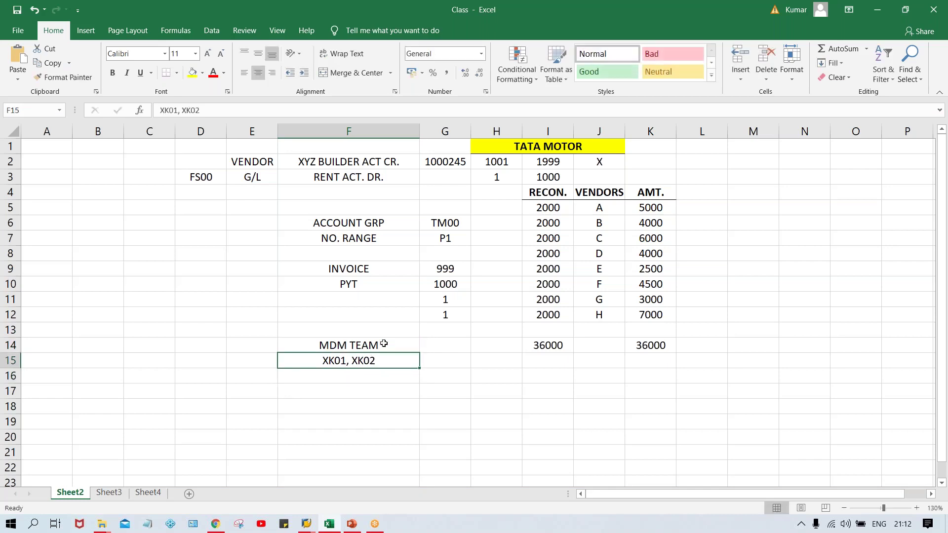
click(384, 344)
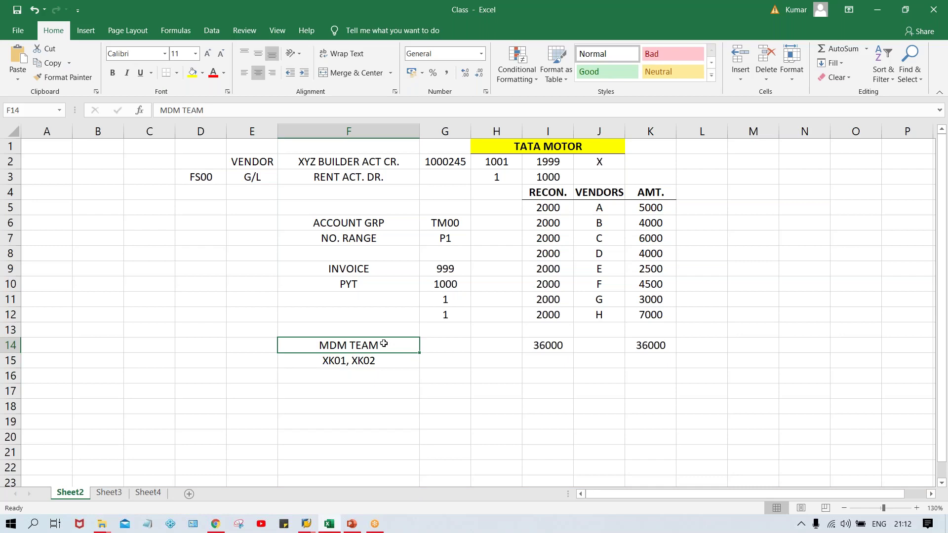
- Add 'IP TEAM, HD TEAM' in F16 and XK03 in F17, then return to SAP
key(Down)
key(Down)
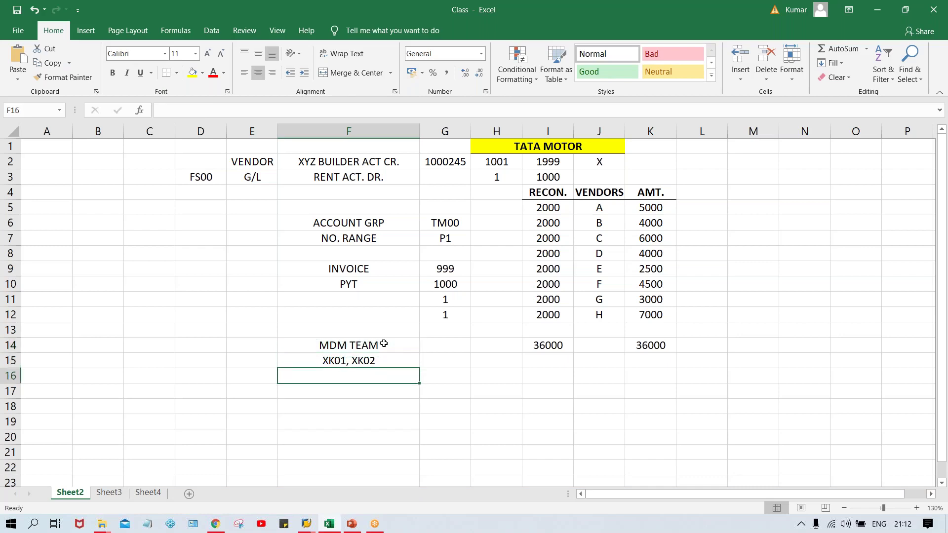
text(IP)
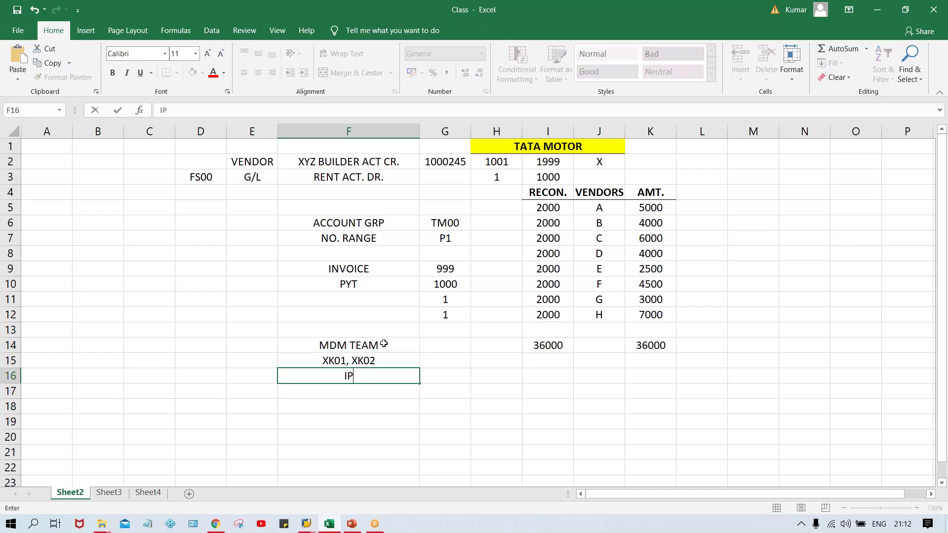
text( TEAM, HD)
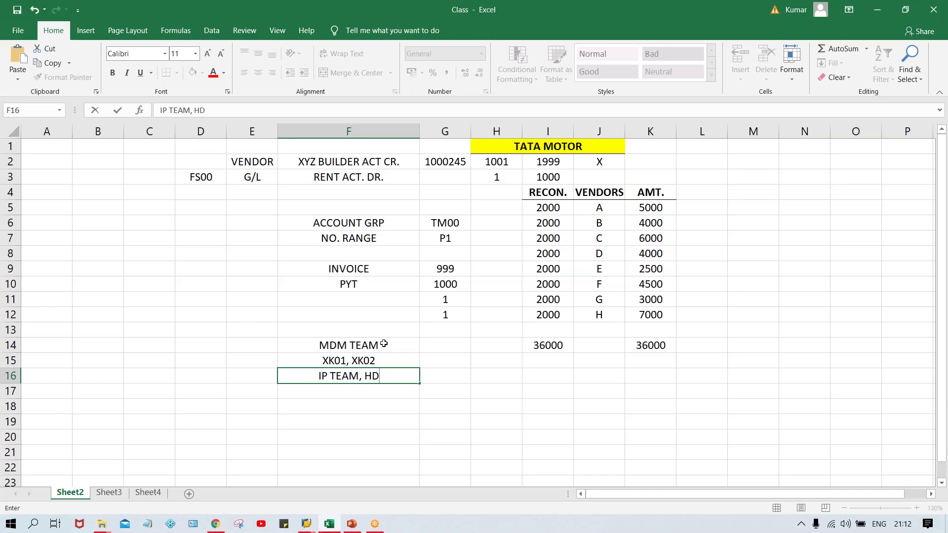
text( TEAM)
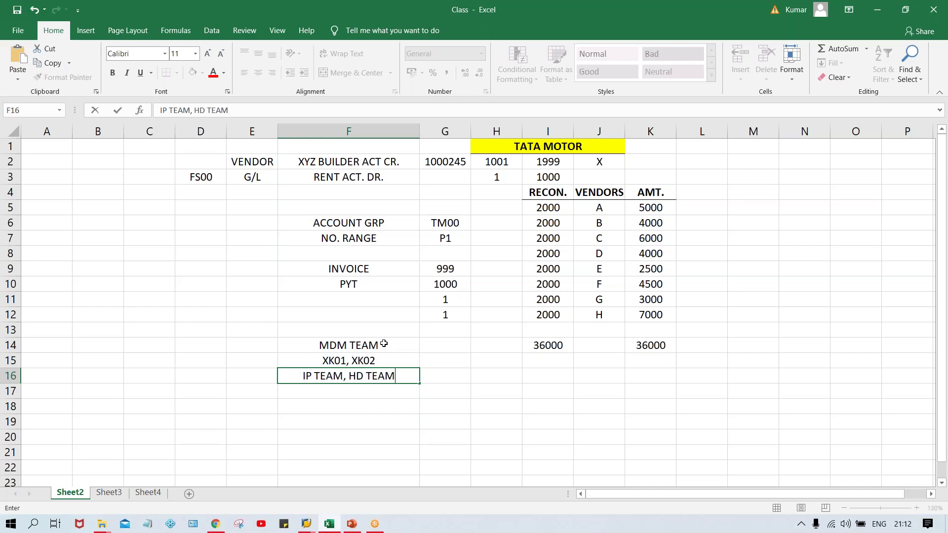
key(Return)
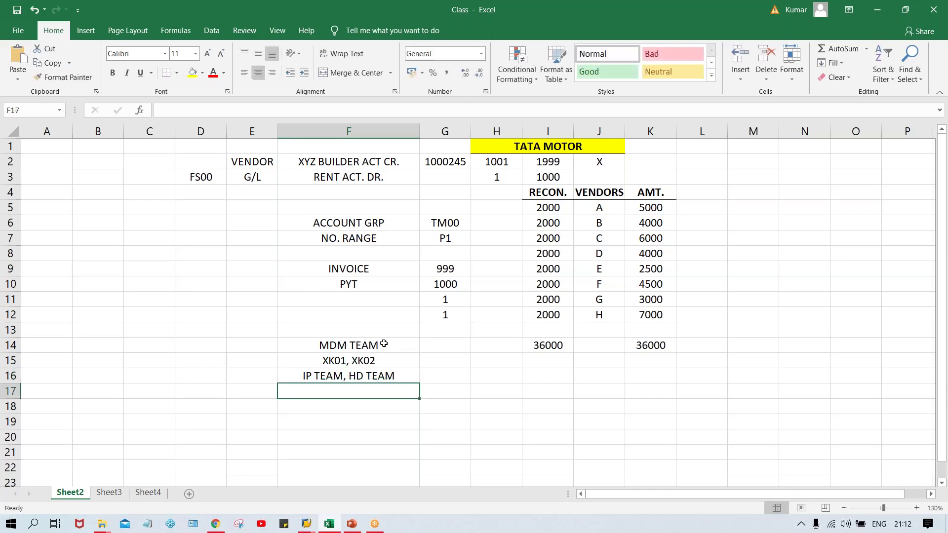
text(XK)
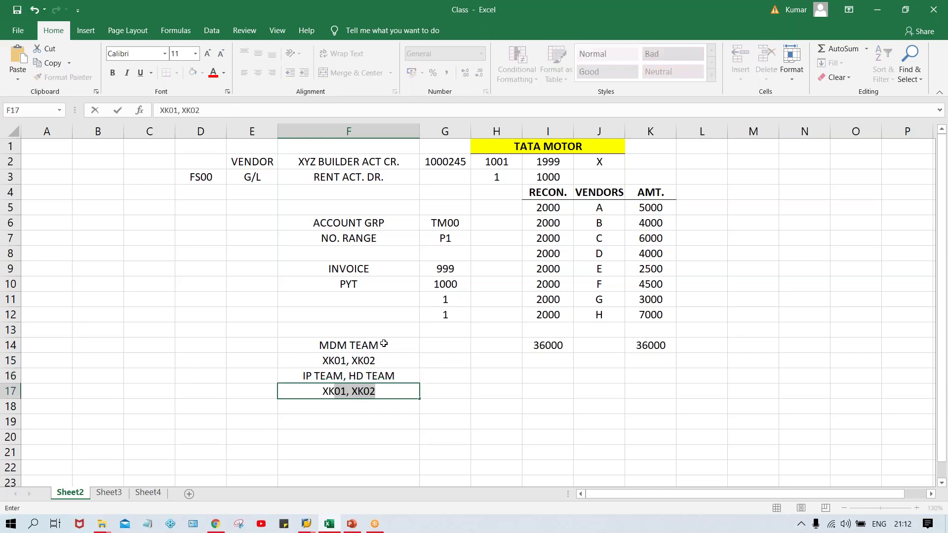
text(03)
key(Return)
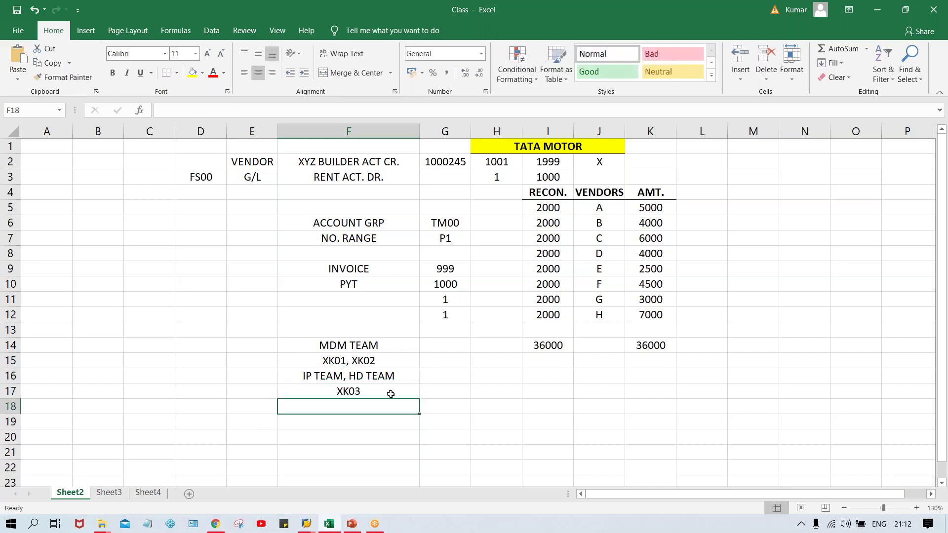
click(363, 391)
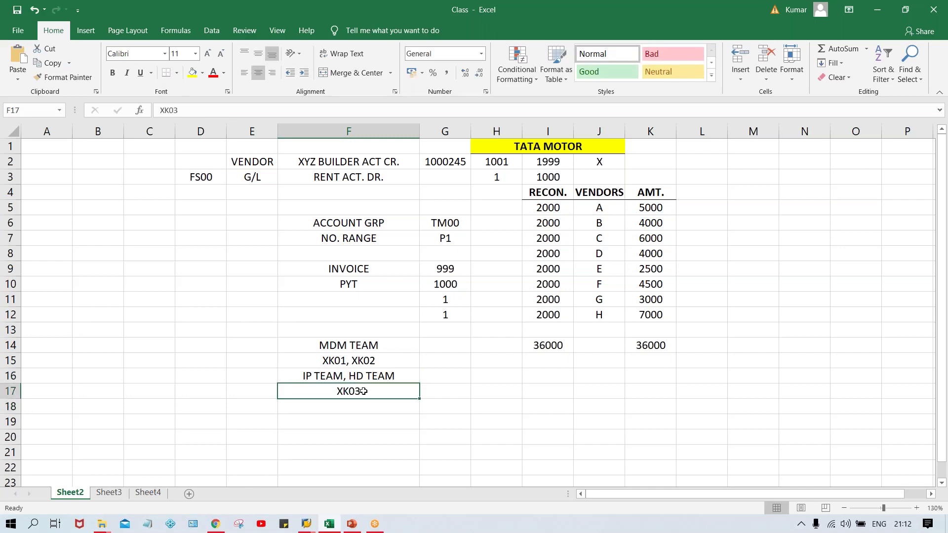
right_click(364, 391)
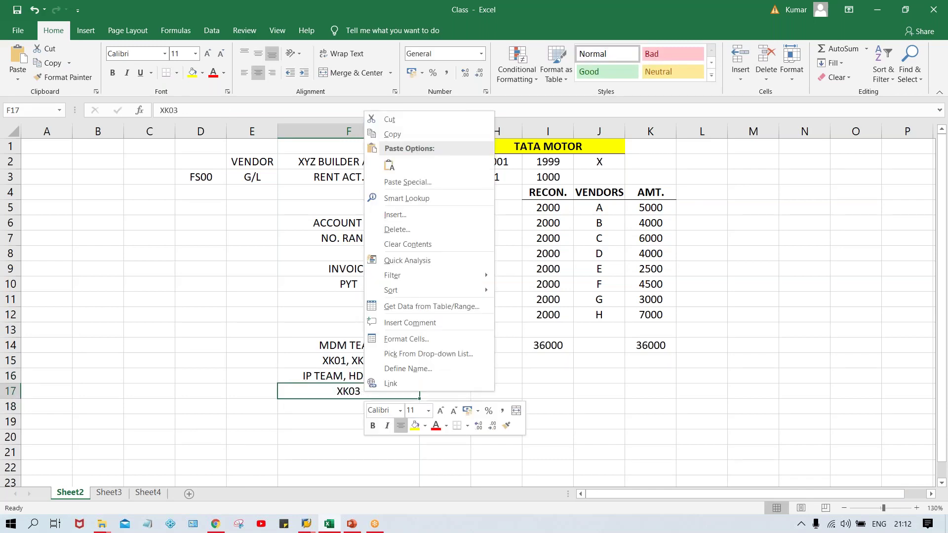
key(Escape)
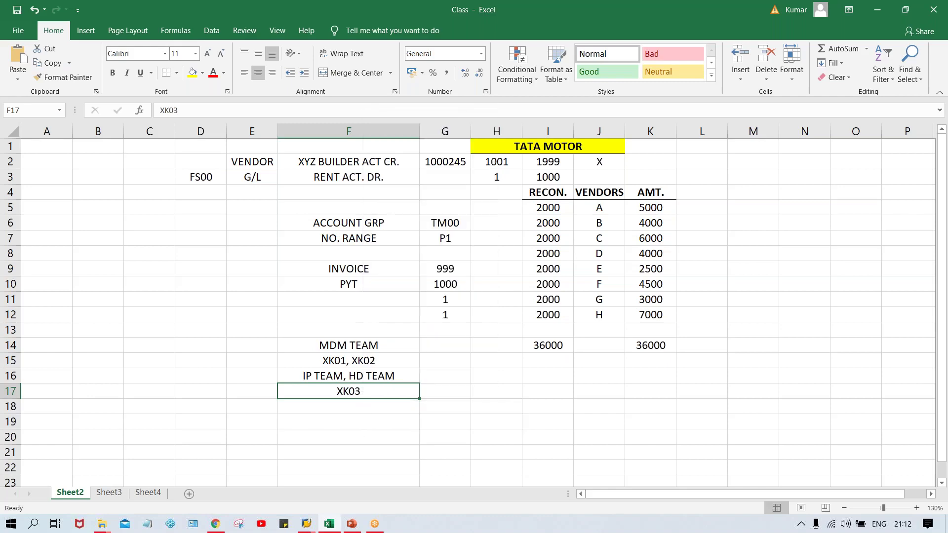
key(alt+Tab)
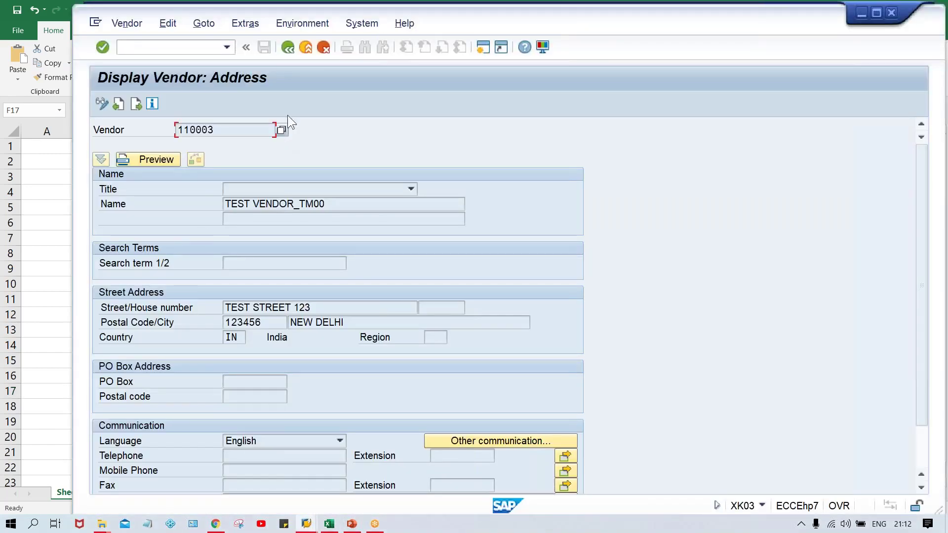
- Display vendor 110003's accounting information instead of its address data
click(292, 46)
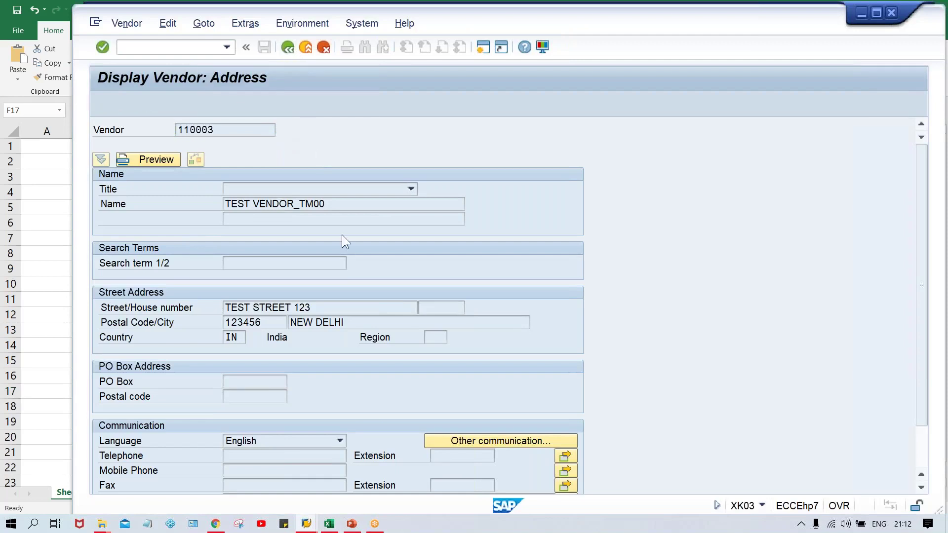
click(136, 200)
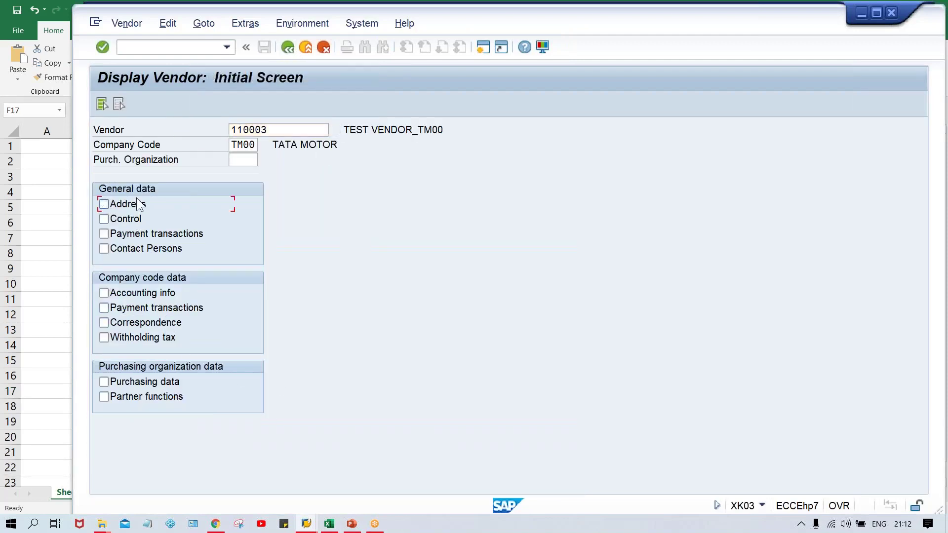
click(142, 292)
key(Return)
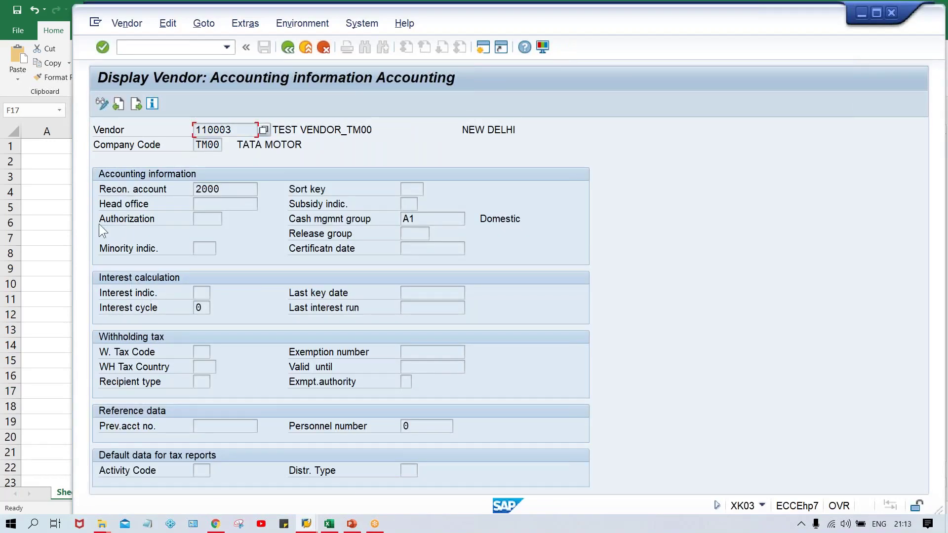
- Open the company-code payment transactions view and check payment terms 0001
click(286, 50)
click(150, 308)
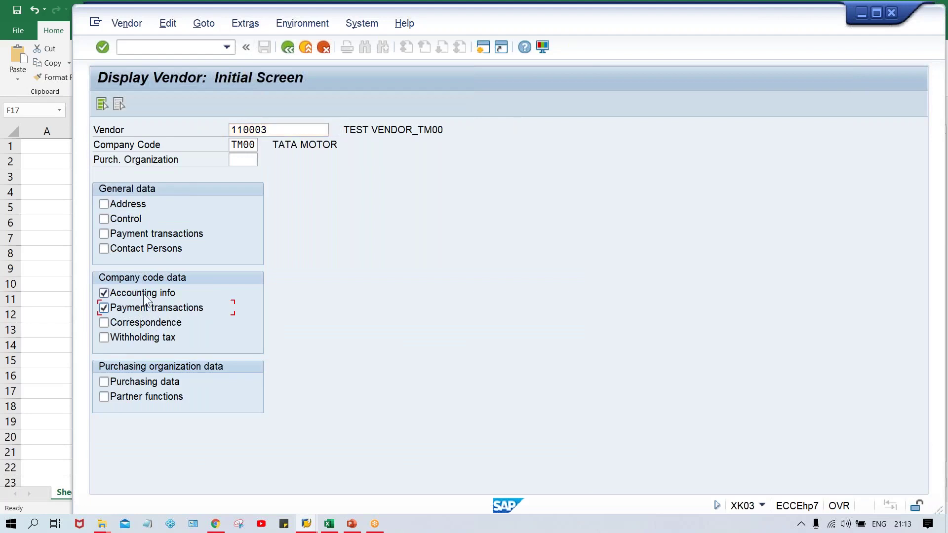
click(143, 293)
key(Return)
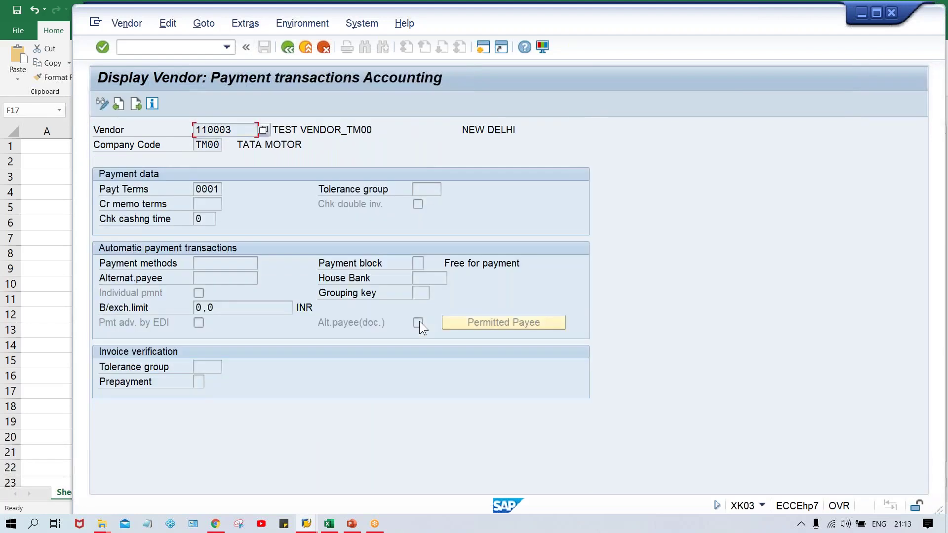
double_click(196, 189)
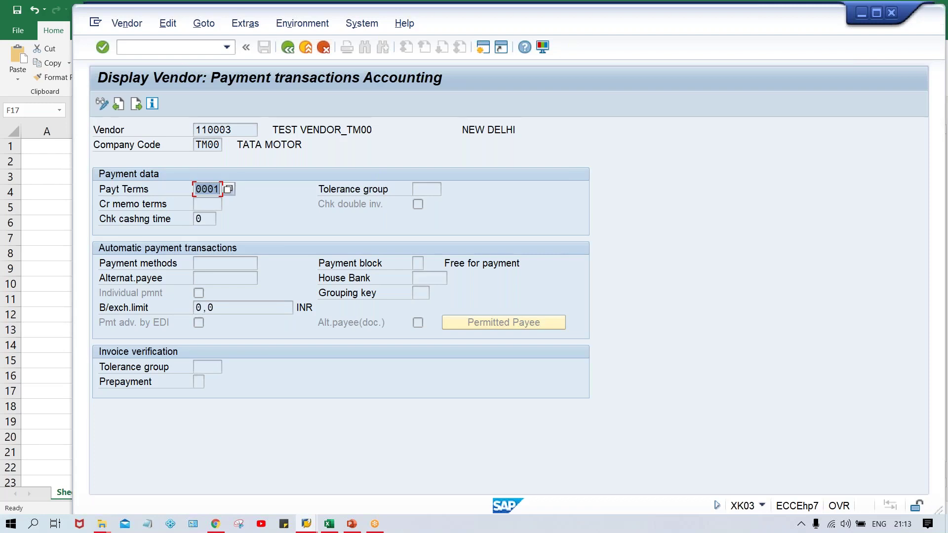
click(197, 192)
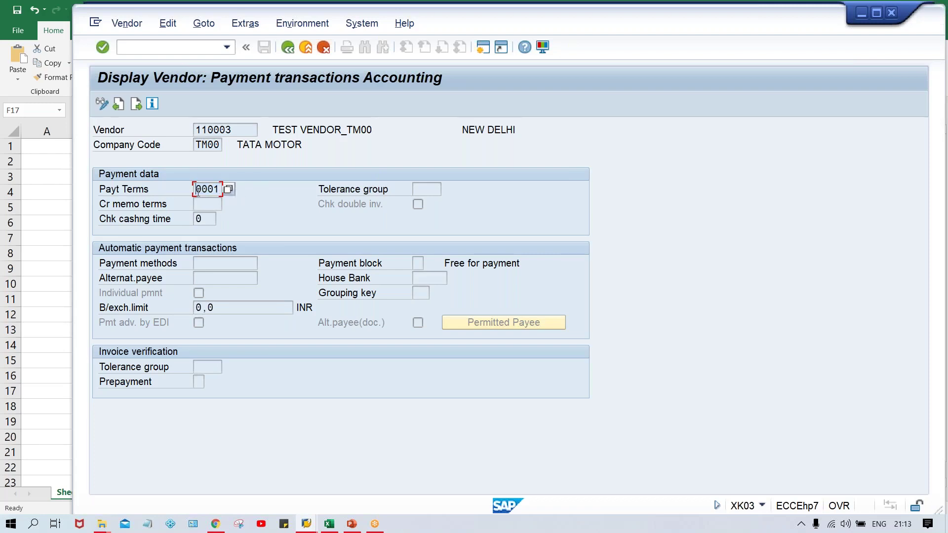
click(329, 525)
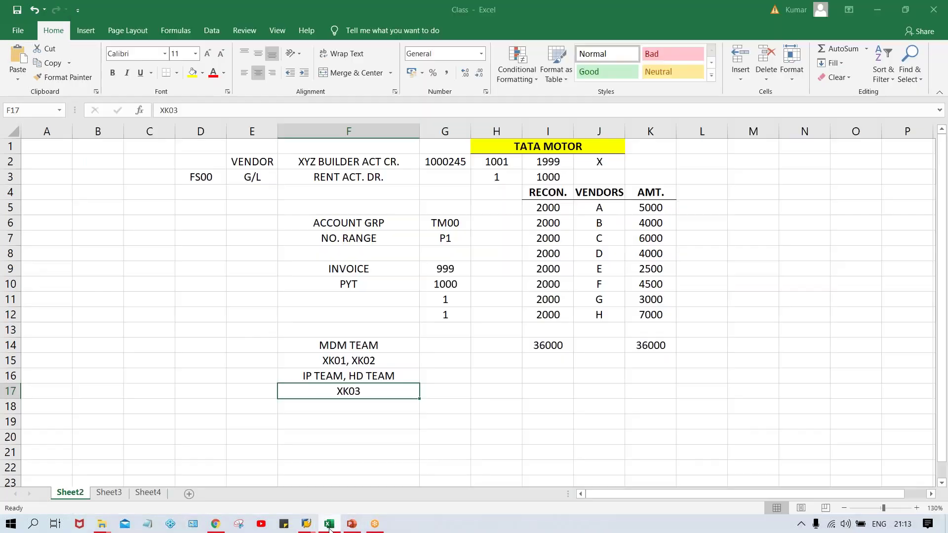
- Record TM30 / 30 DYS in H16–I16 and TM60 / 60 DYS in H17–I17
click(489, 380)
text(TM30)
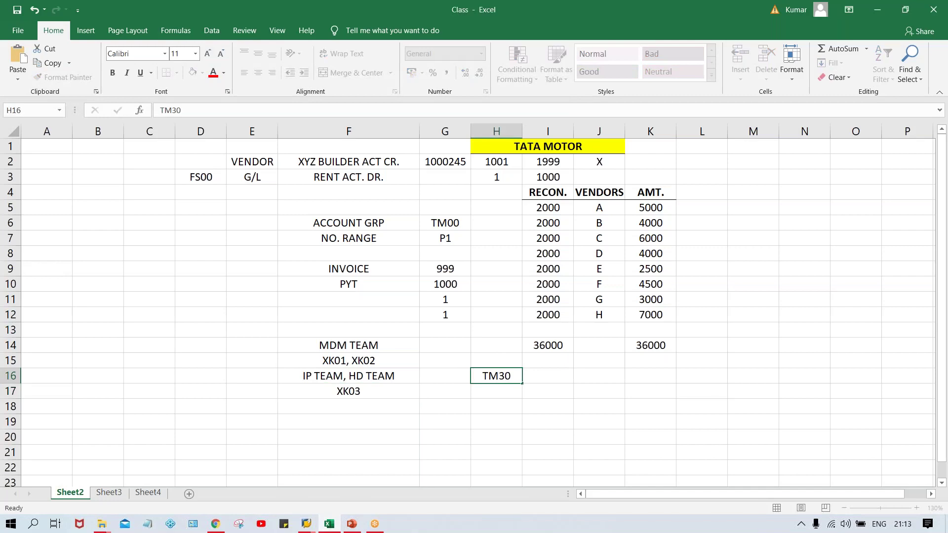
key(Tab)
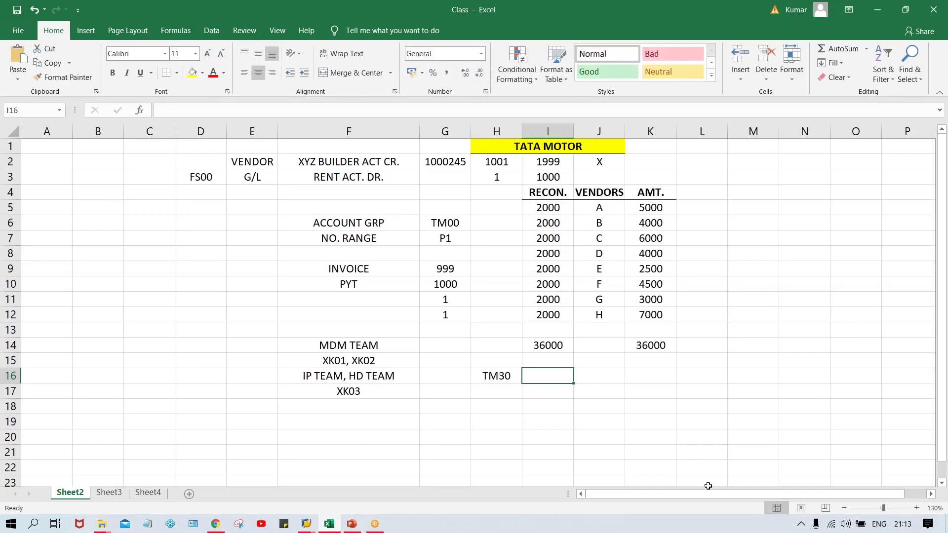
text(30 D)
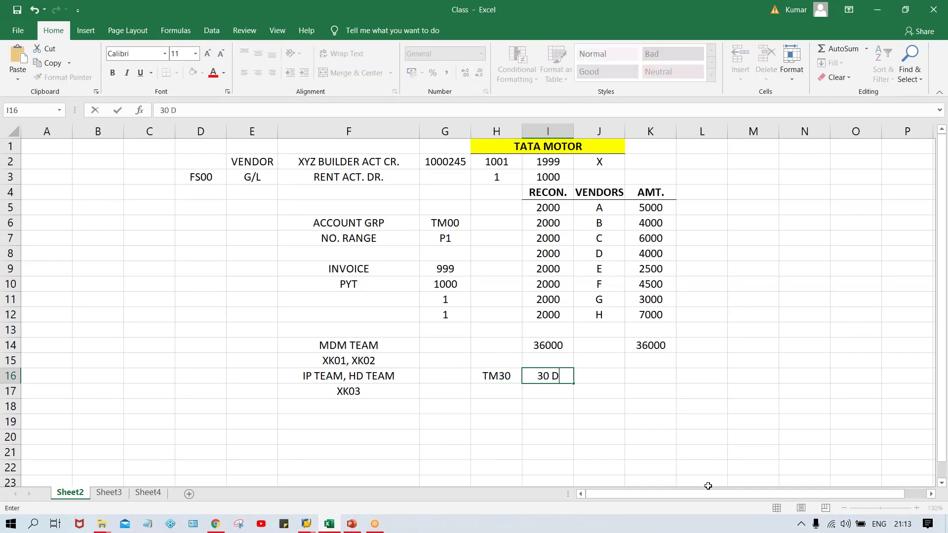
text(YS)
key(Return)
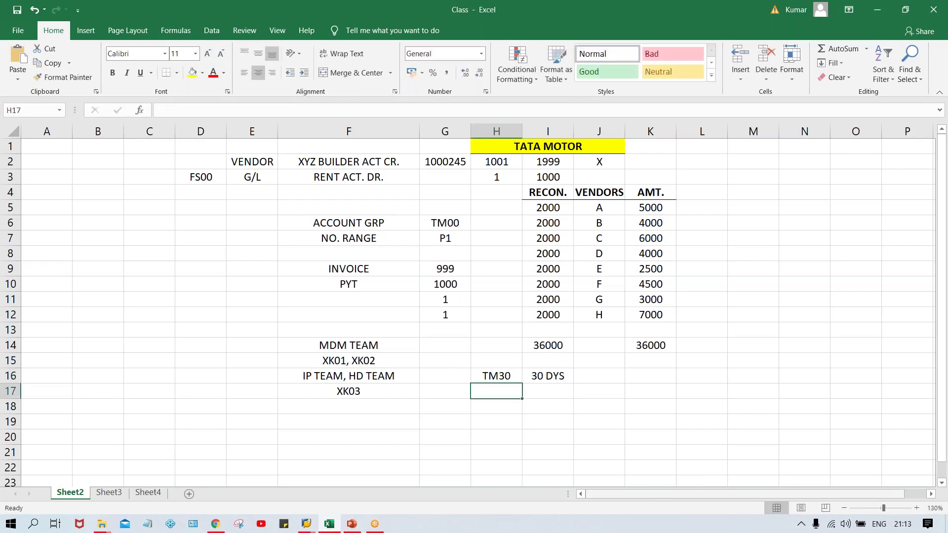
drag(496, 376, 552, 378)
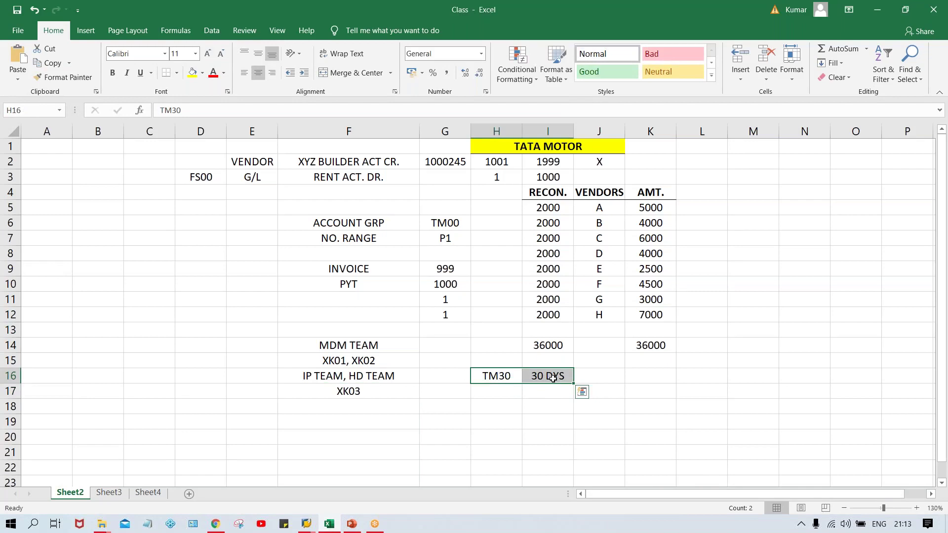
click(490, 391)
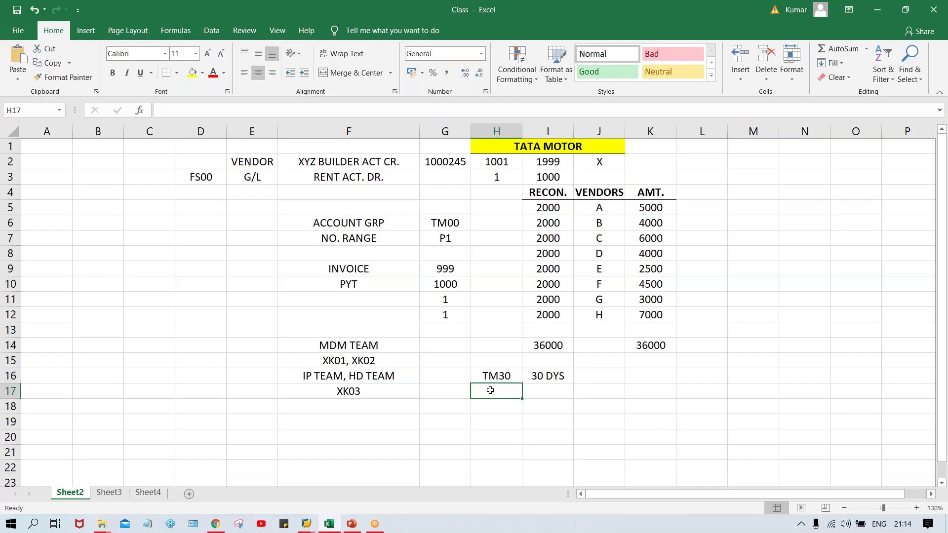
text(TM60)
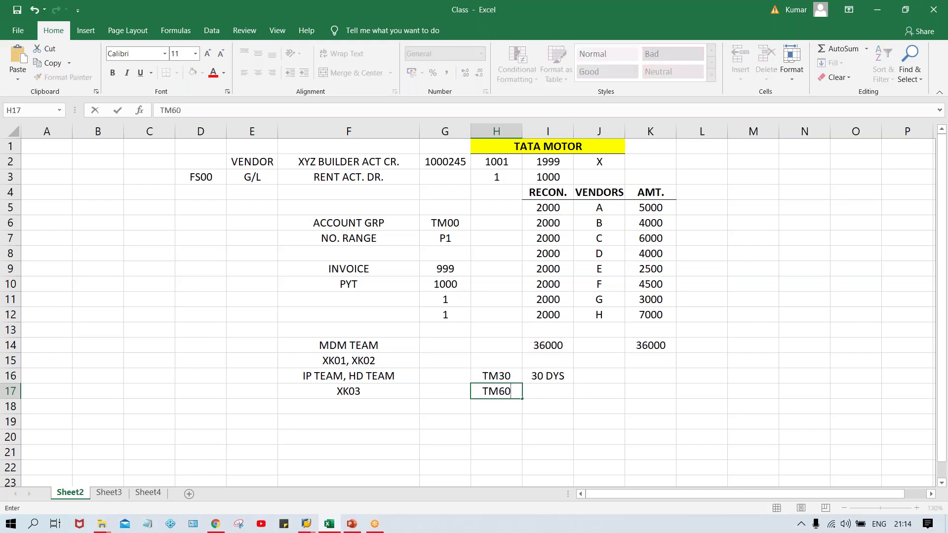
key(Tab)
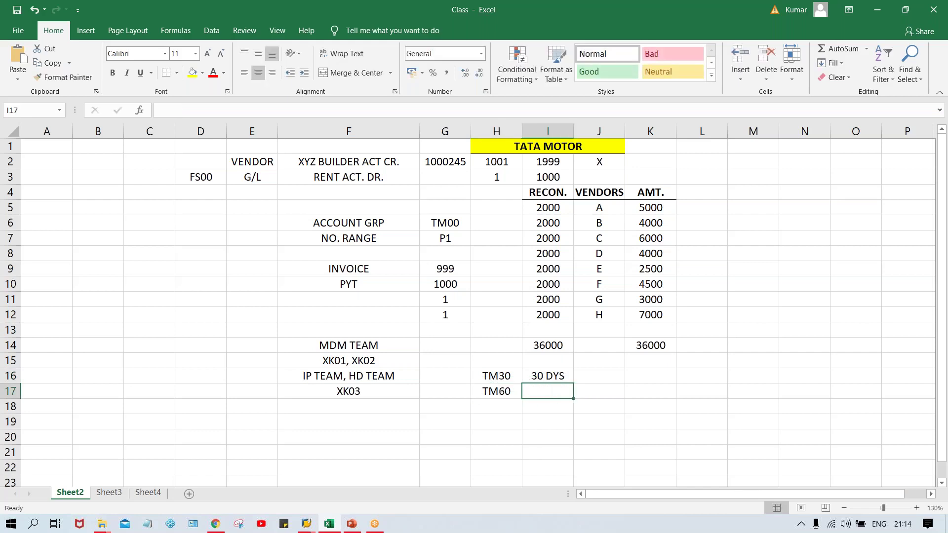
text(60 DYS)
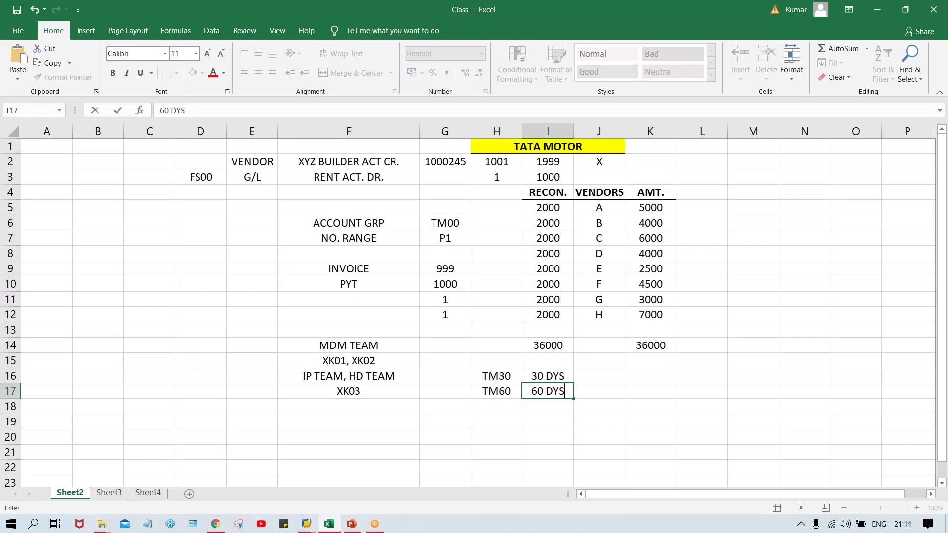
key(Return)
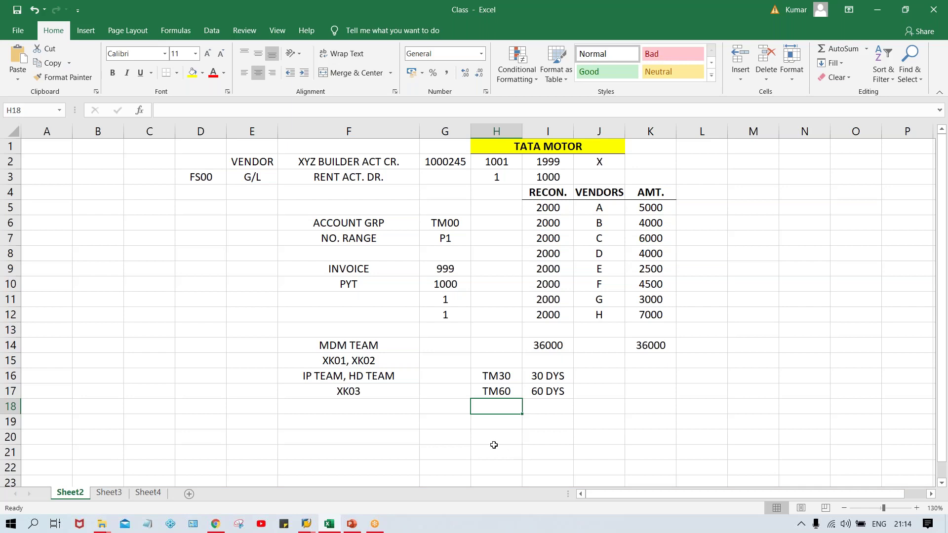
- Review the TM30, TM60 and column F notes, landing on the XK03 cell
click(509, 377)
click(502, 395)
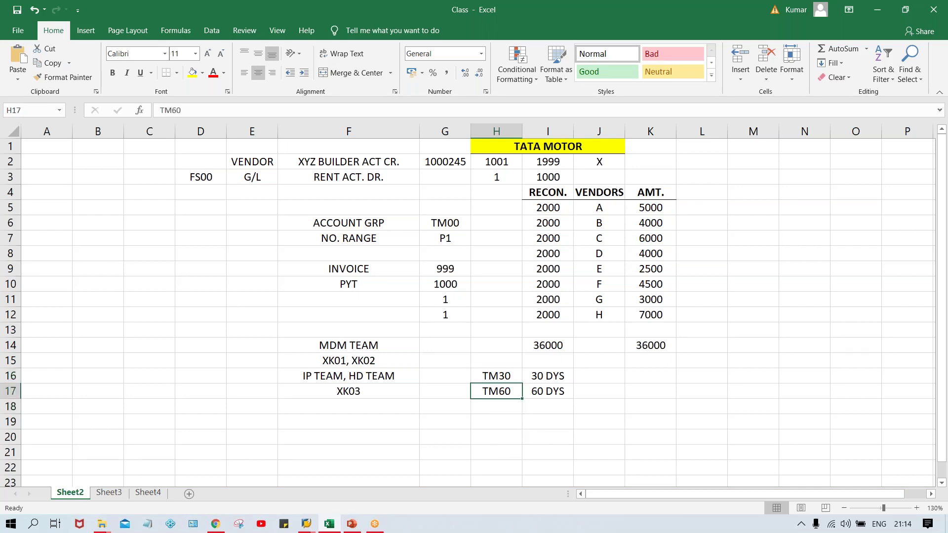
click(504, 377)
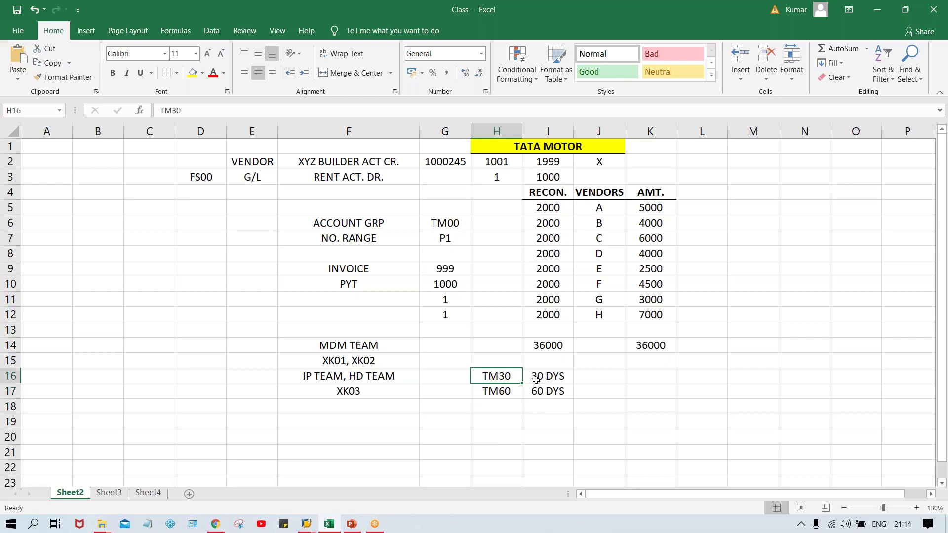
click(312, 378)
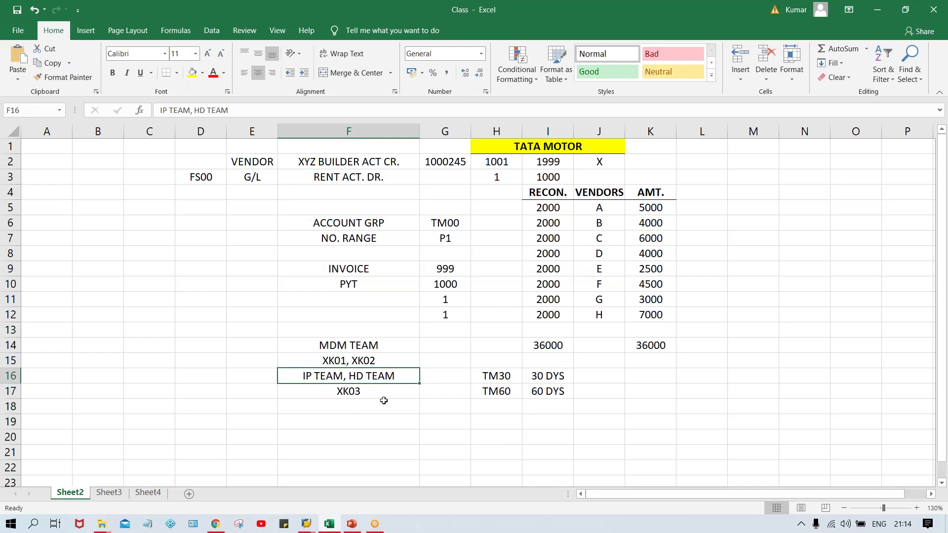
click(368, 394)
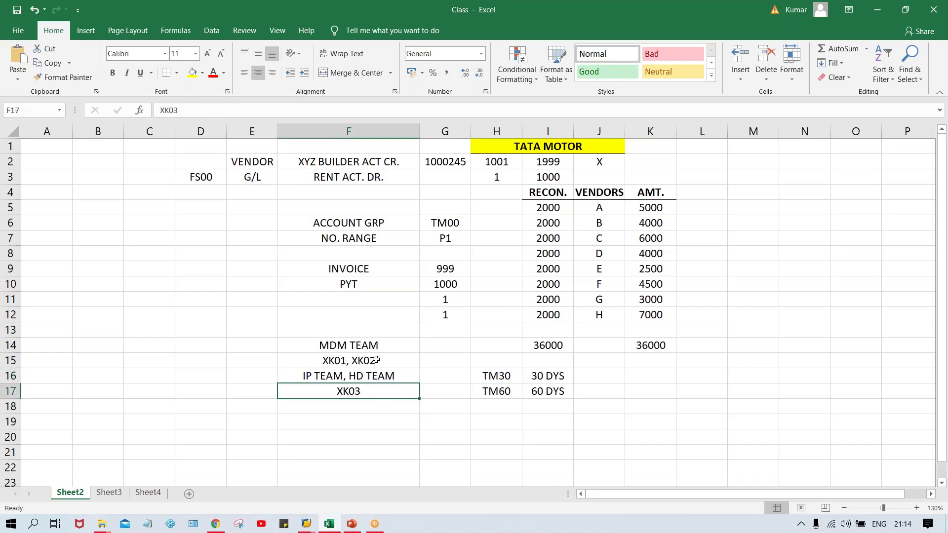
key(Up)
key(Up)
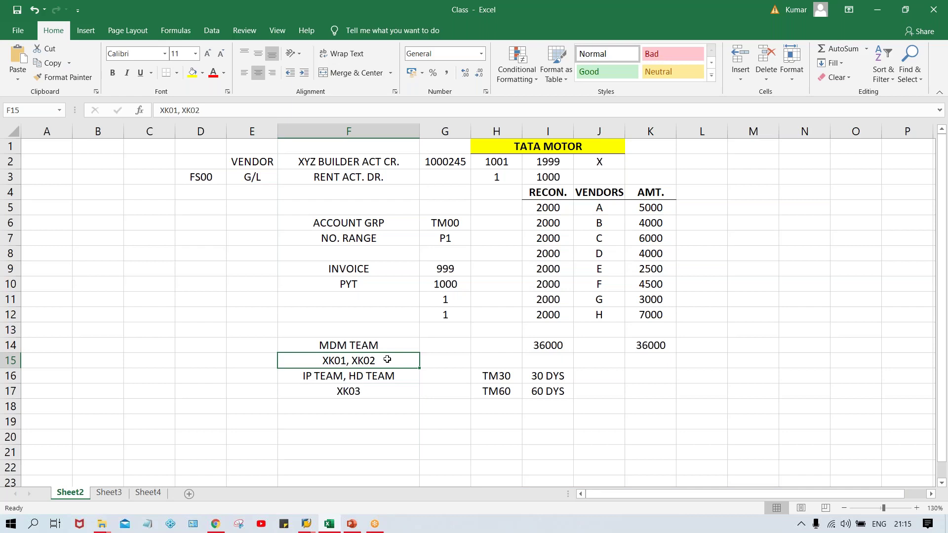
key(Down)
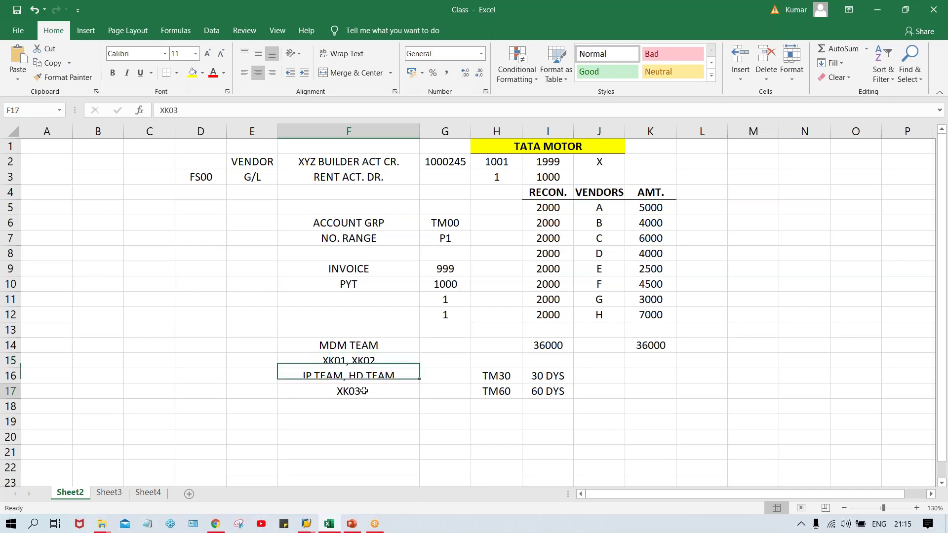
key(Down)
- Correct the F17 note from XK03 to XK02, then return to SAP
key(F2)
key(BackSpace)
text(2)
key(Return)
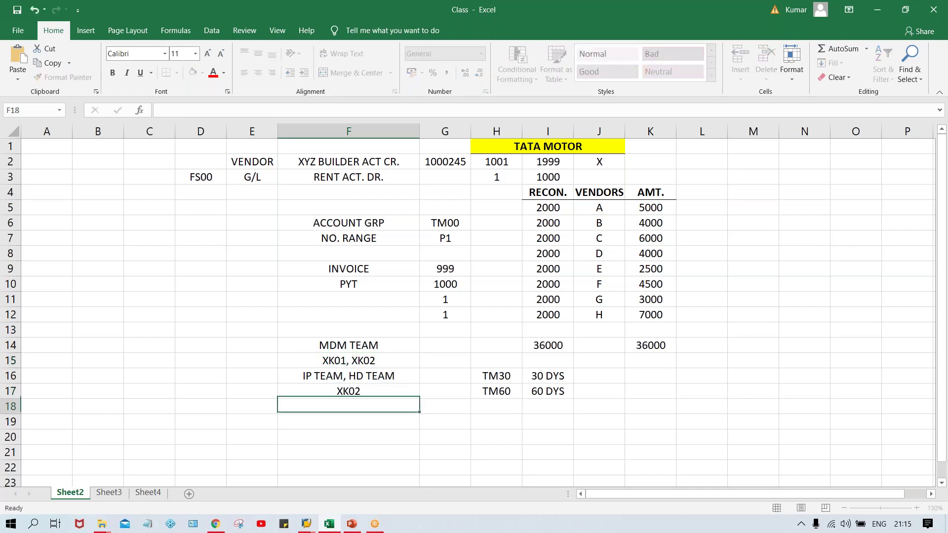
click(325, 380)
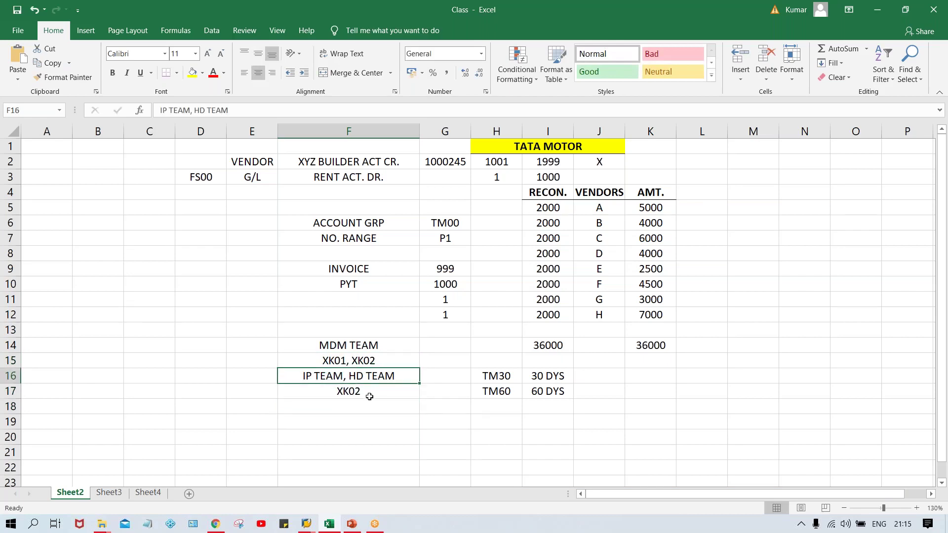
key(alt+Tab)
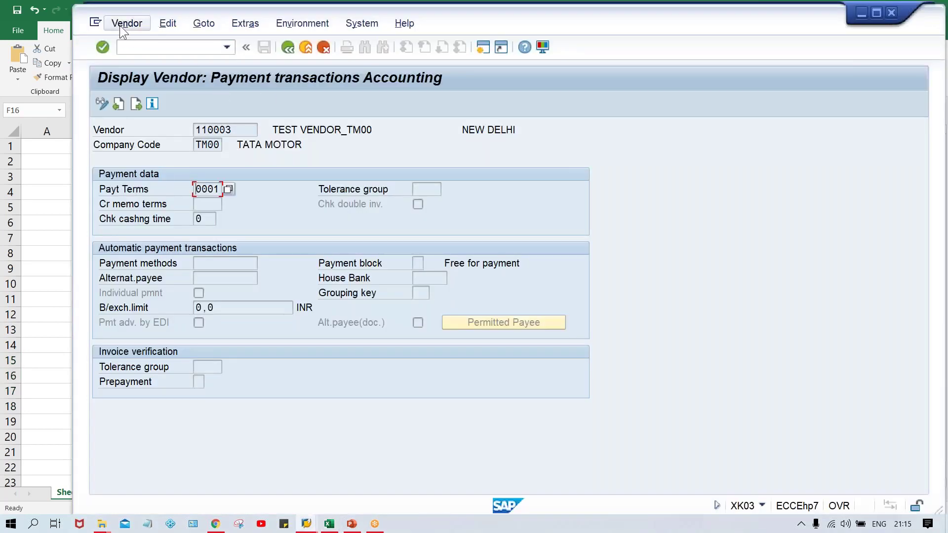
- Switch vendor 110003 to change mode with F5 and replace payment terms 0001 with TM60
click(120, 25)
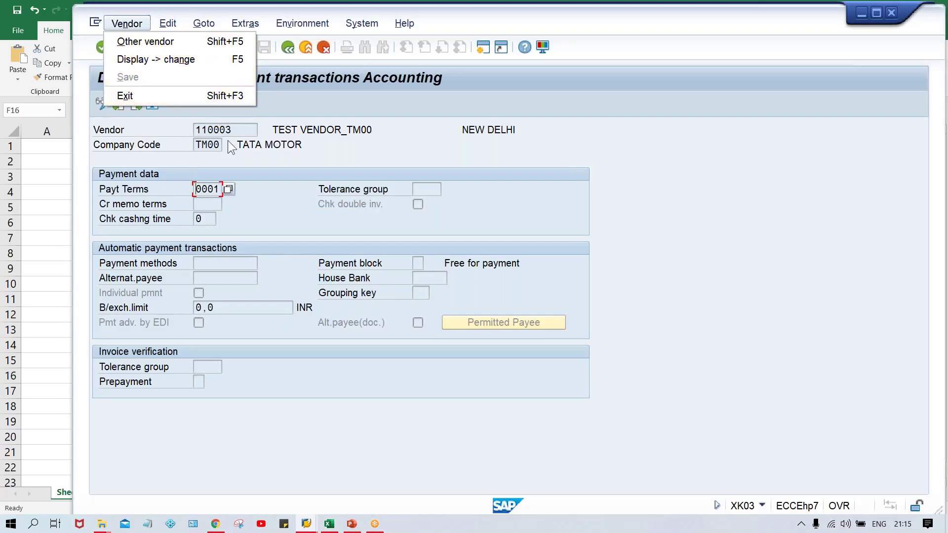
key(F5)
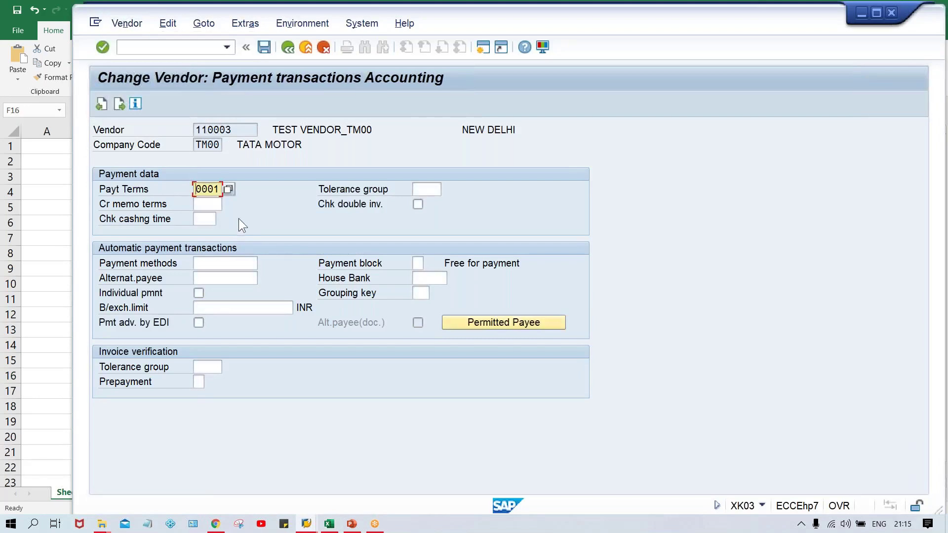
key(Delete)
key(Delete)
key(Delete)
key(Delete)
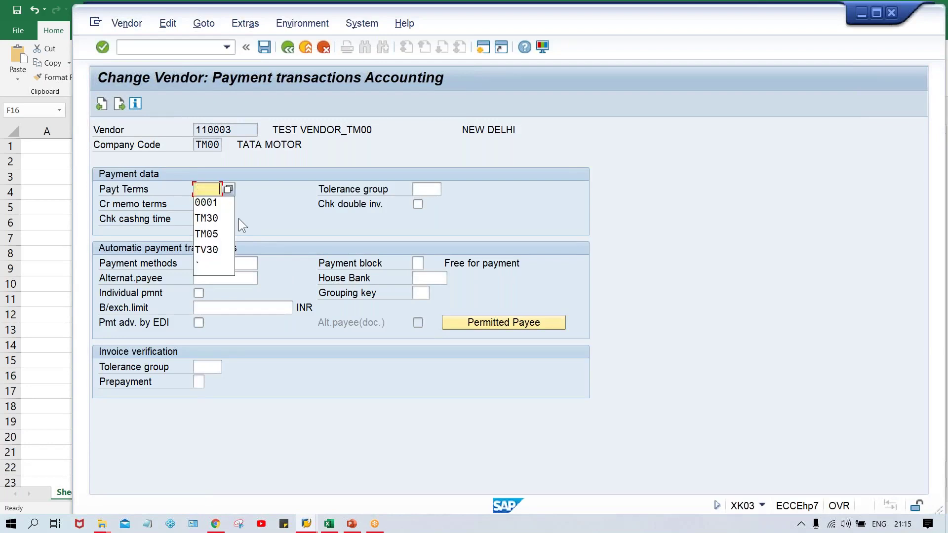
key(Down)
text(TN)
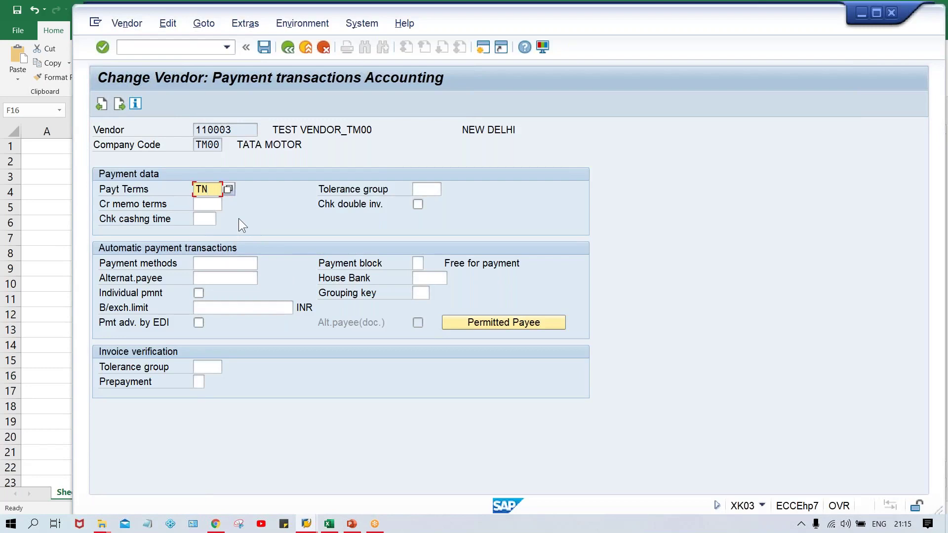
key(BackSpace)
text(M60)
key(alt+Tab)
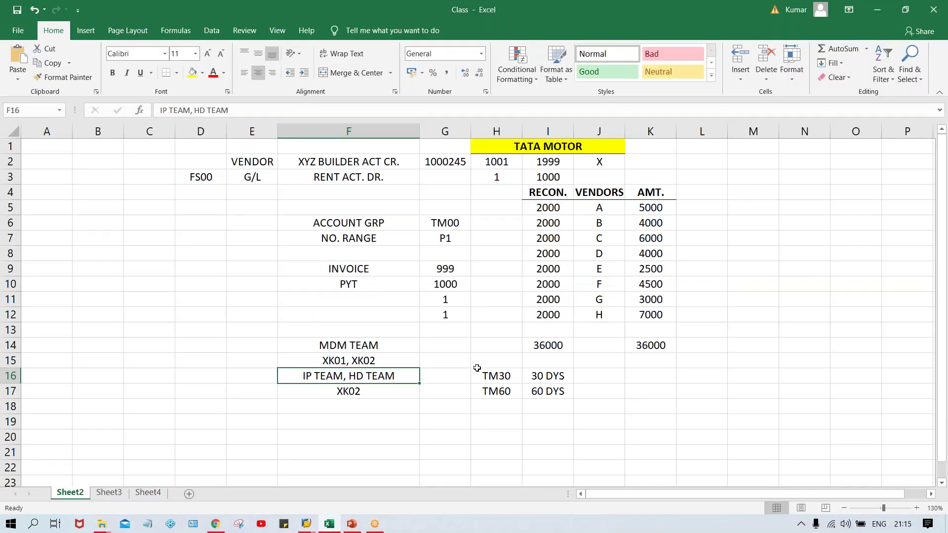
- Check the TM30 / 30 DYS and TM60 / 60 DYS notes in H16–I17, then return to SAP
click(496, 375)
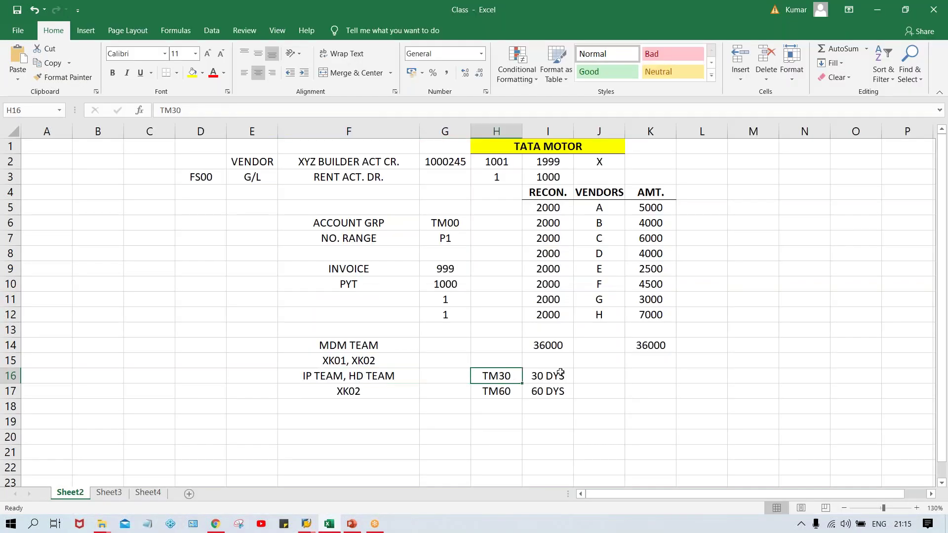
click(541, 374)
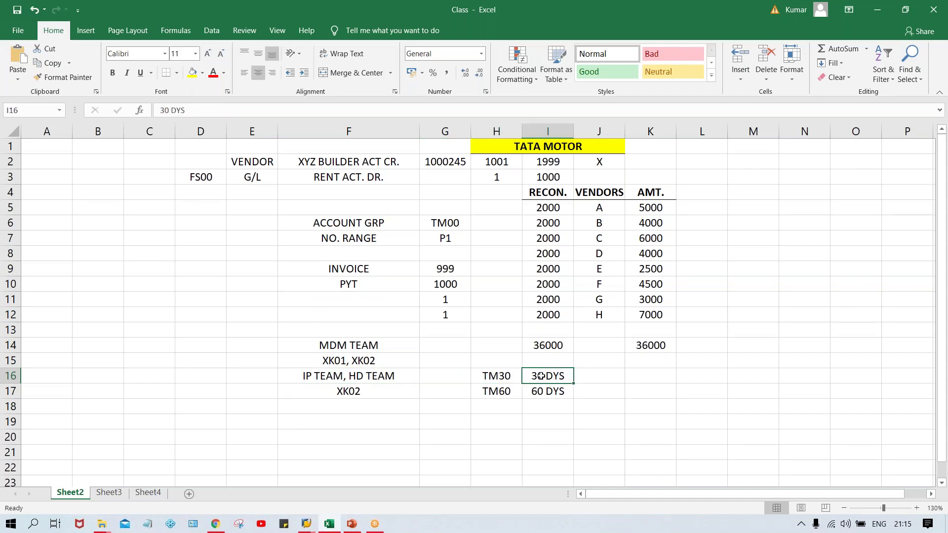
click(542, 391)
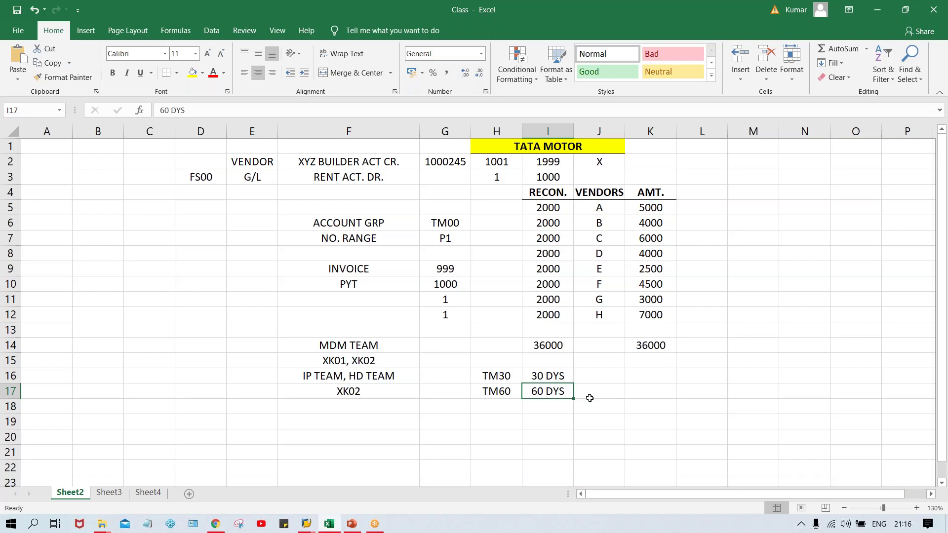
key(Up)
key(Left)
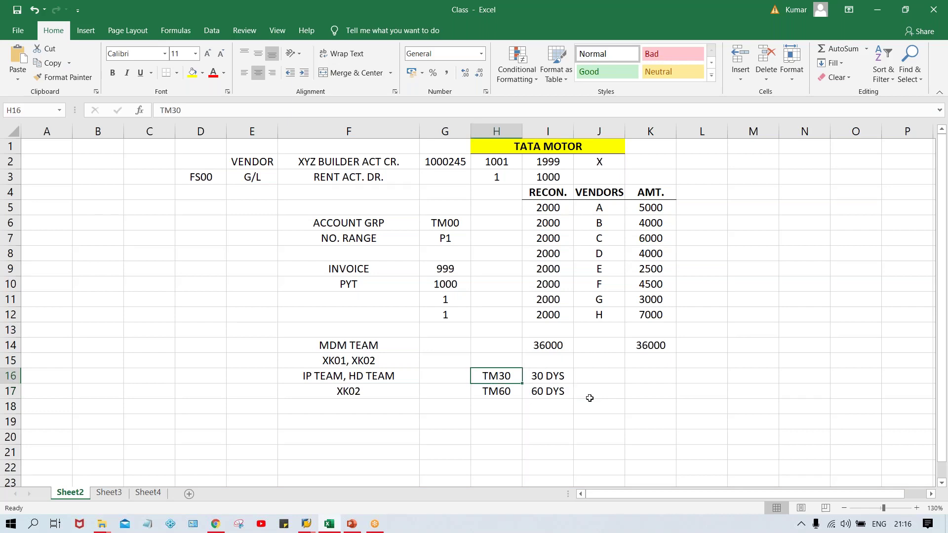
key(Down)
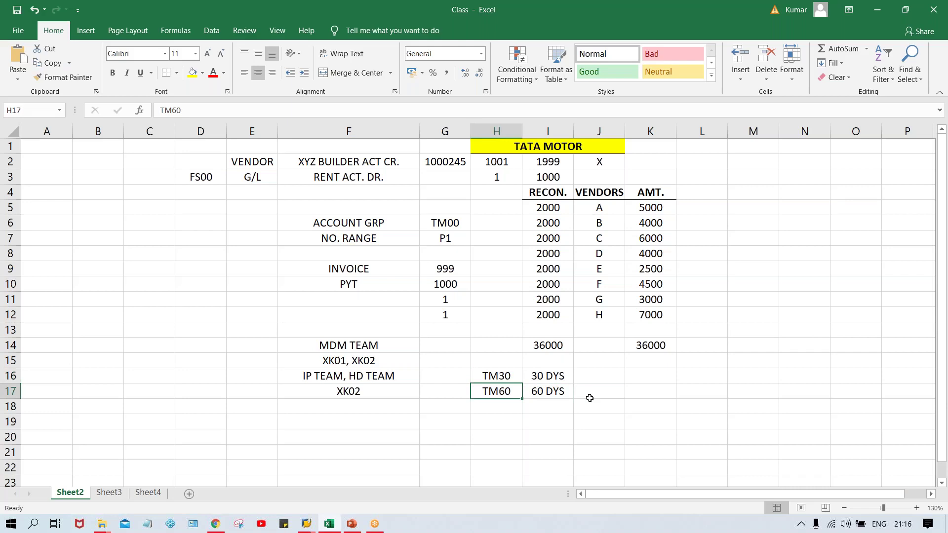
key(alt+Tab)
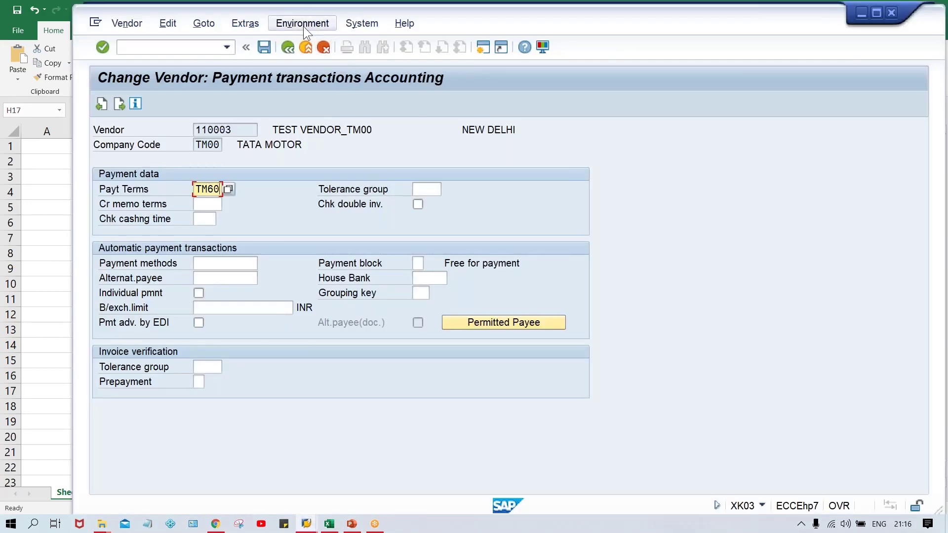
- Request the vendor's account changes for all fields via Environment > Account changes
click(303, 25)
mouse_move(352, 71)
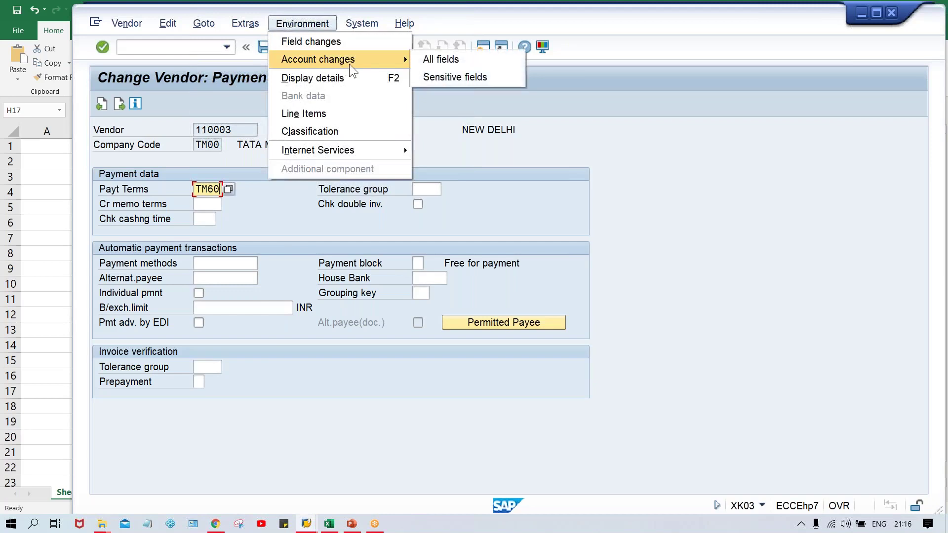
click(473, 61)
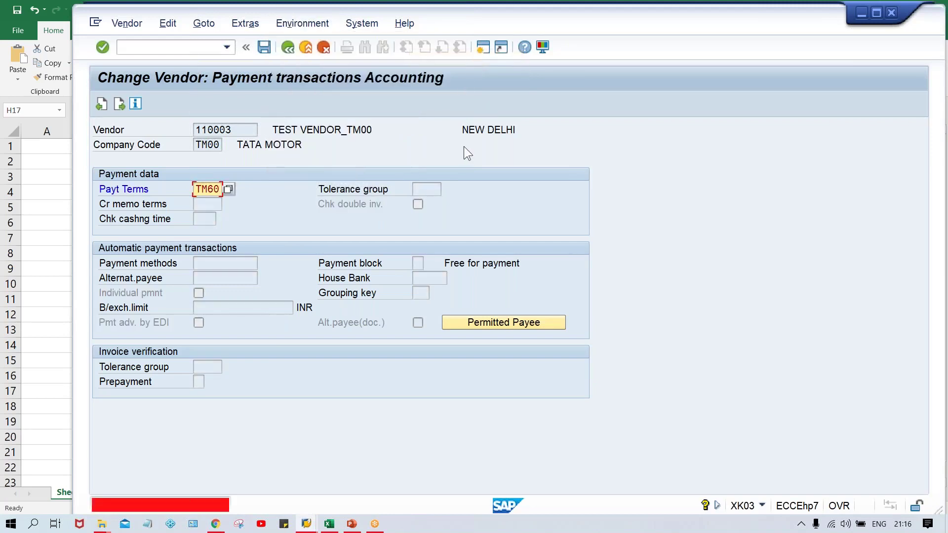
- Replace the invalid TM60 payment term with 0002 and confirm
key(Delete)
key(Delete)
key(Delete)
key(Delete)
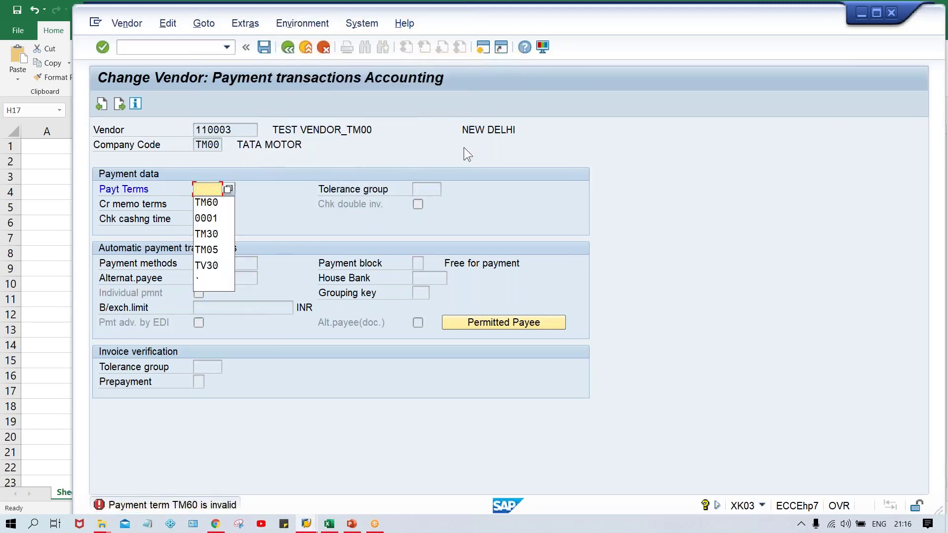
key(Down)
key(Down)
key(Return)
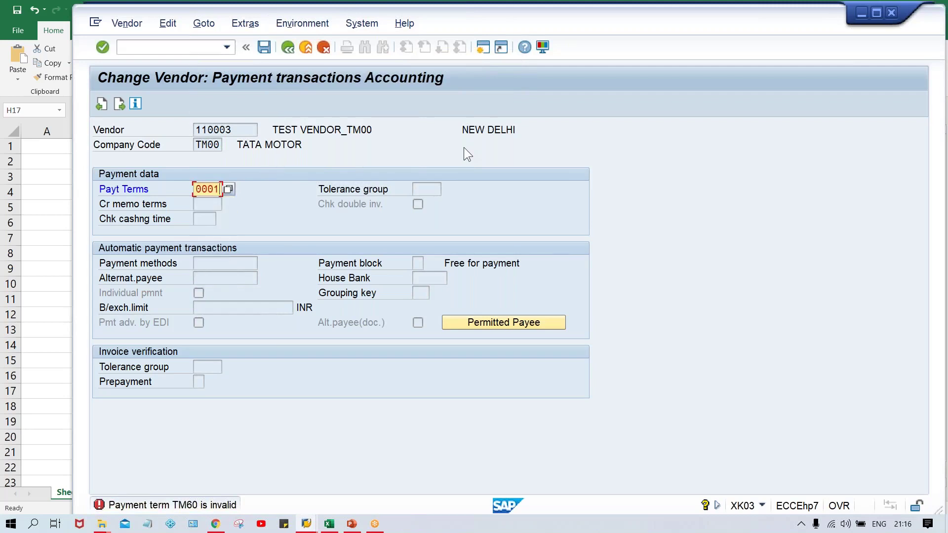
key(BackSpace)
text(2)
key(Return)
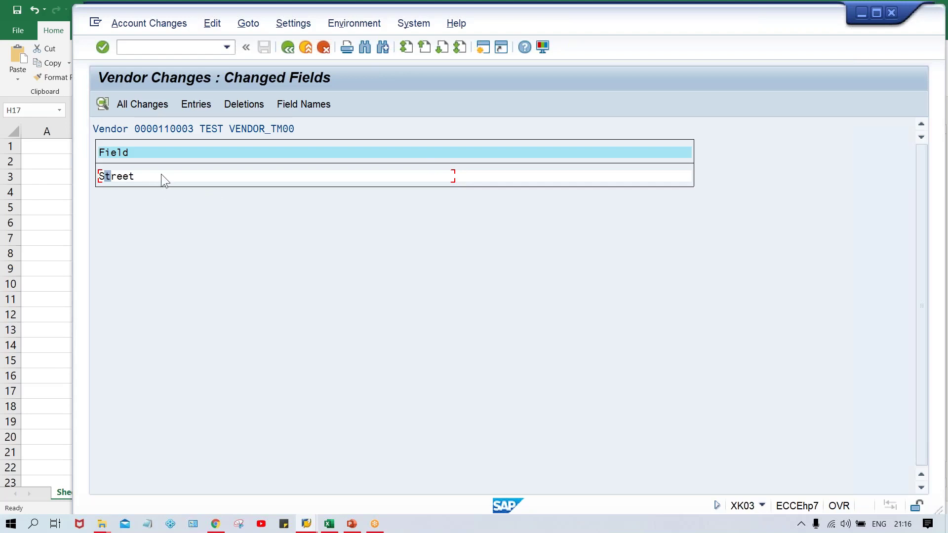
- Inspect the Street change's old and new values, then go back to the payment transactions edit screen
double_click(141, 176)
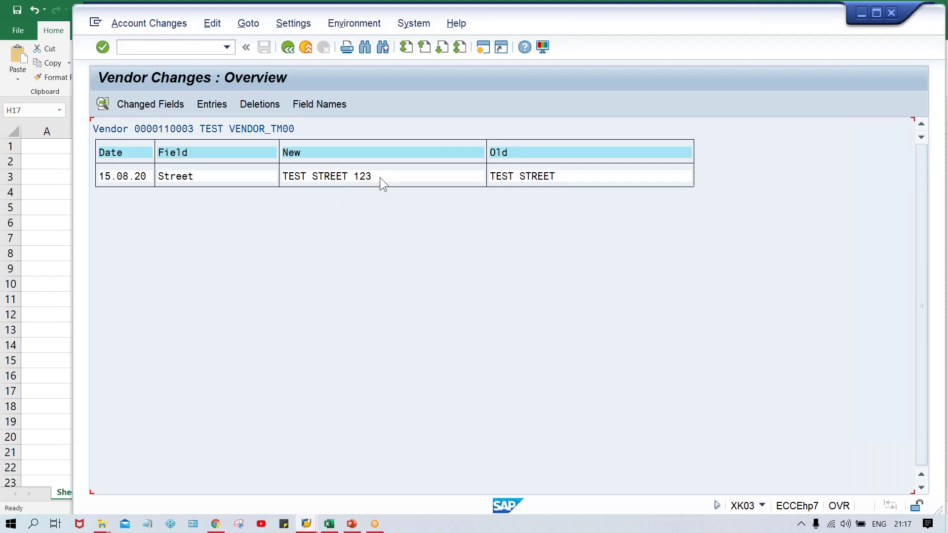
click(542, 176)
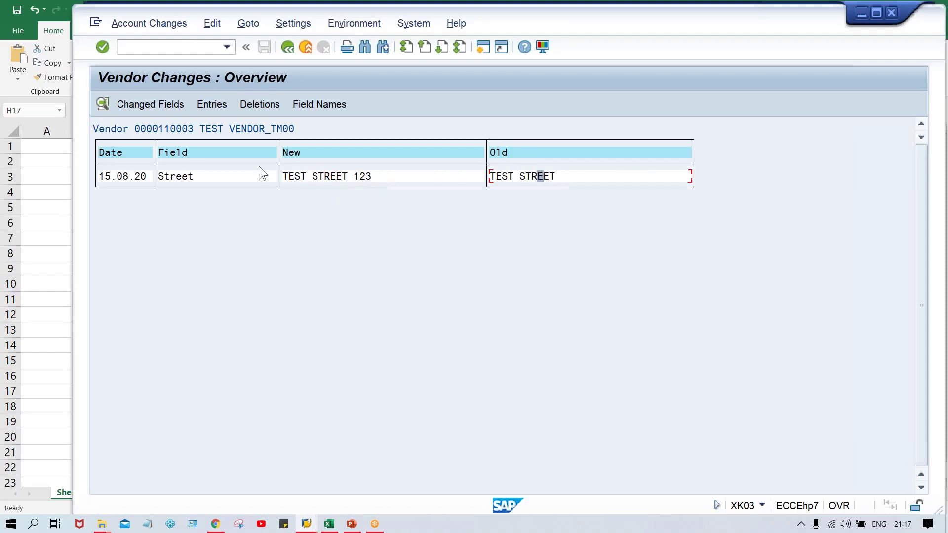
click(312, 177)
key(F5)
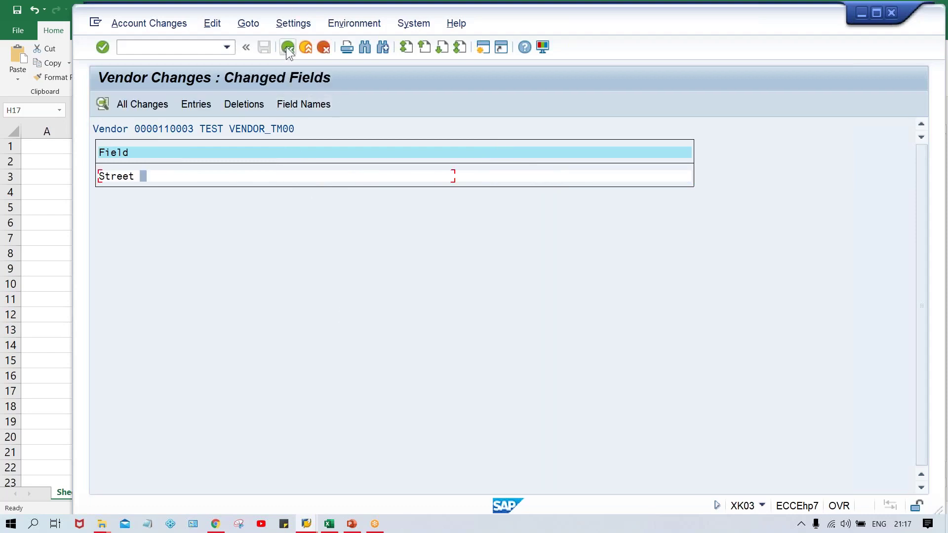
click(287, 47)
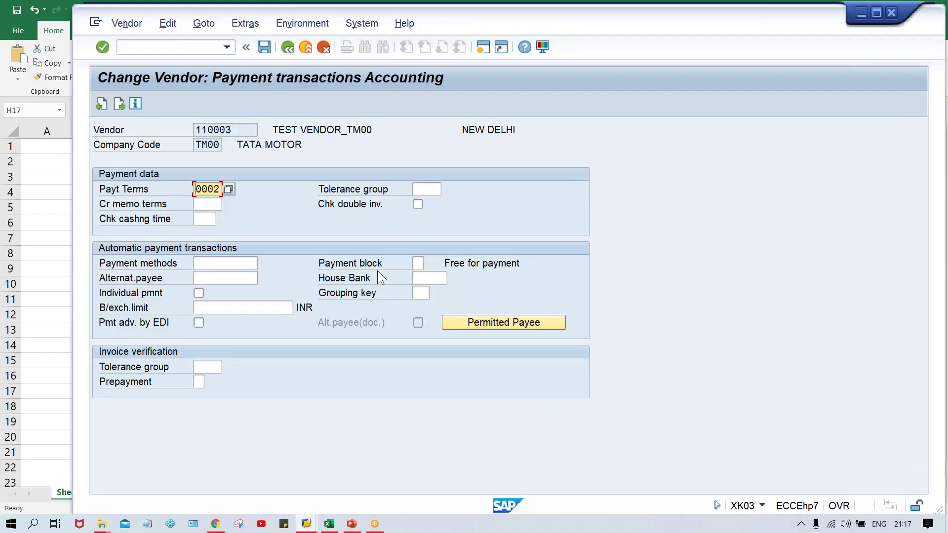
- Save the new payment terms and open the all-fields change log entry for Terms of Payment
key(ctrl+s)
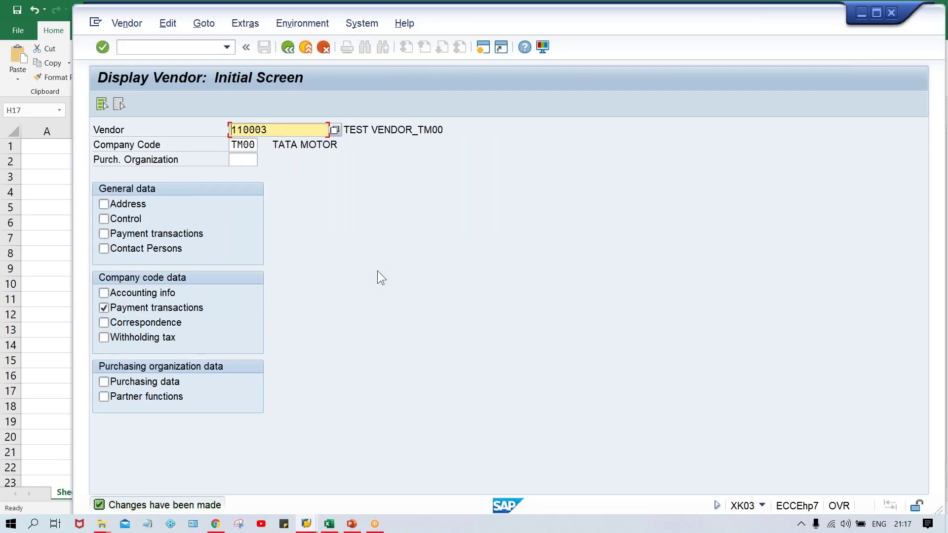
key(Return)
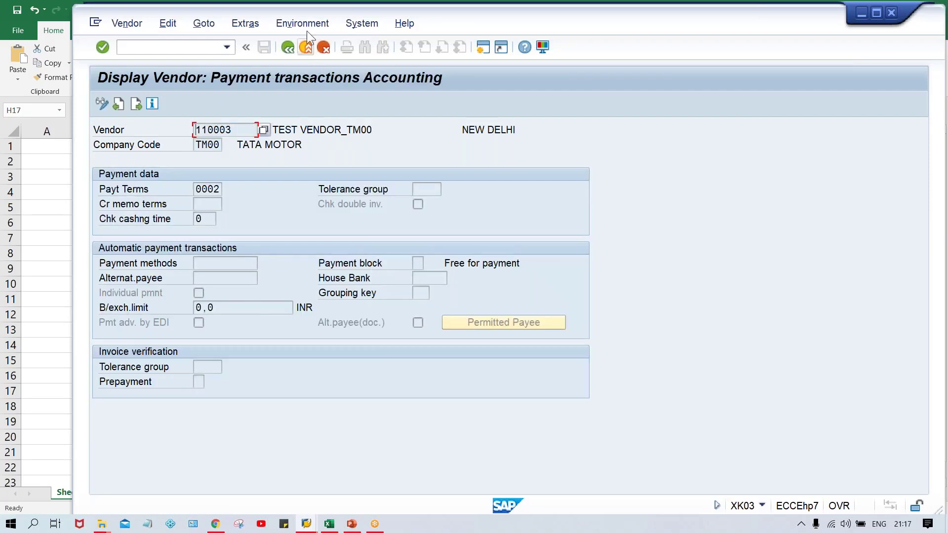
click(307, 25)
mouse_move(323, 61)
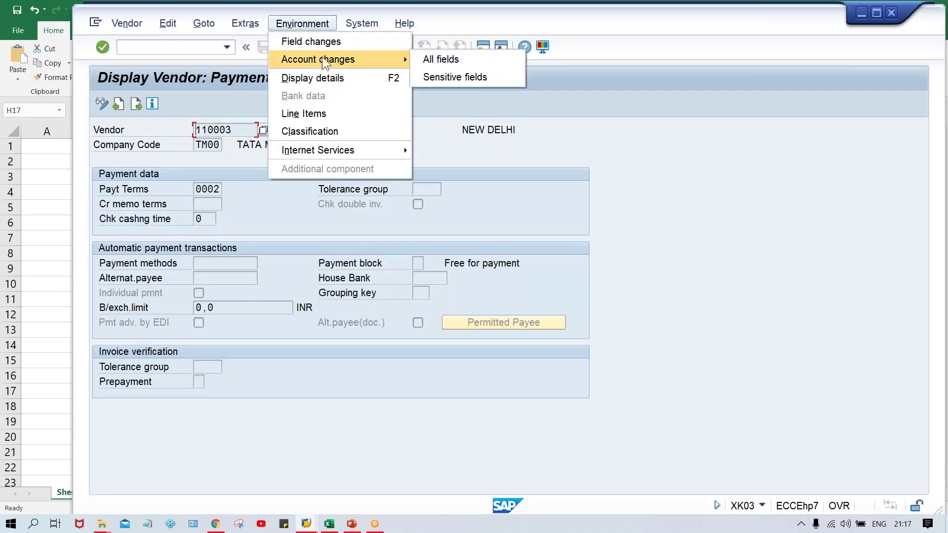
click(442, 60)
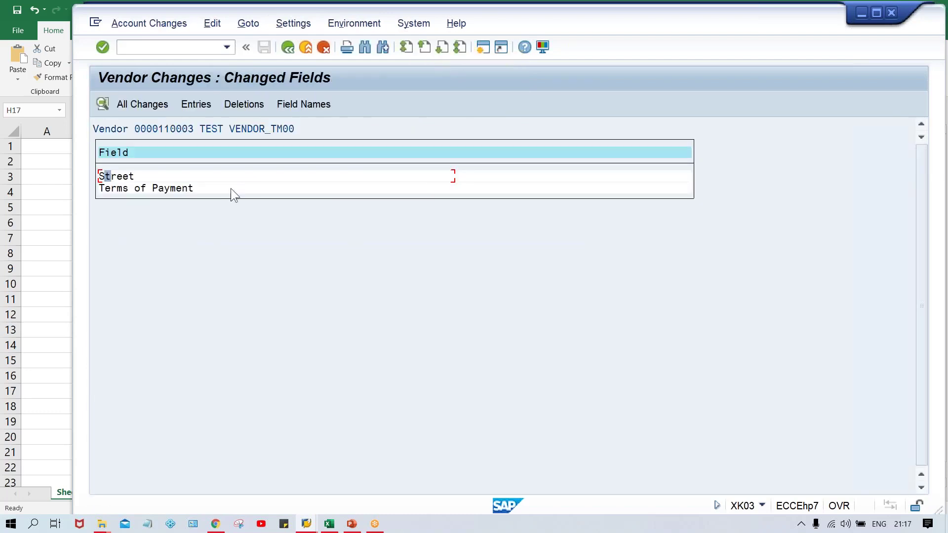
click(155, 190)
double_click(190, 191)
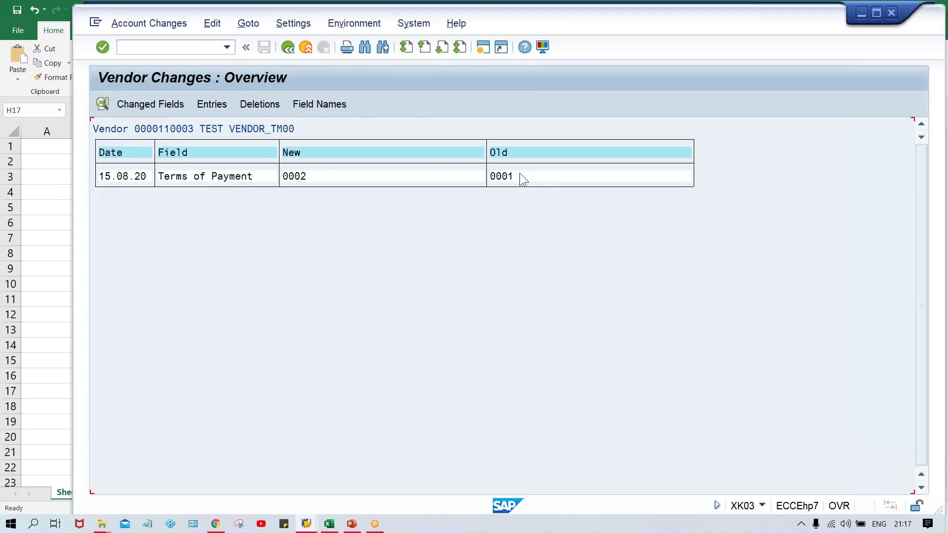
click(321, 176)
- Open the Details popup for the Terms of Payment change from 0001 to 0002 in TM00
double_click(384, 180)
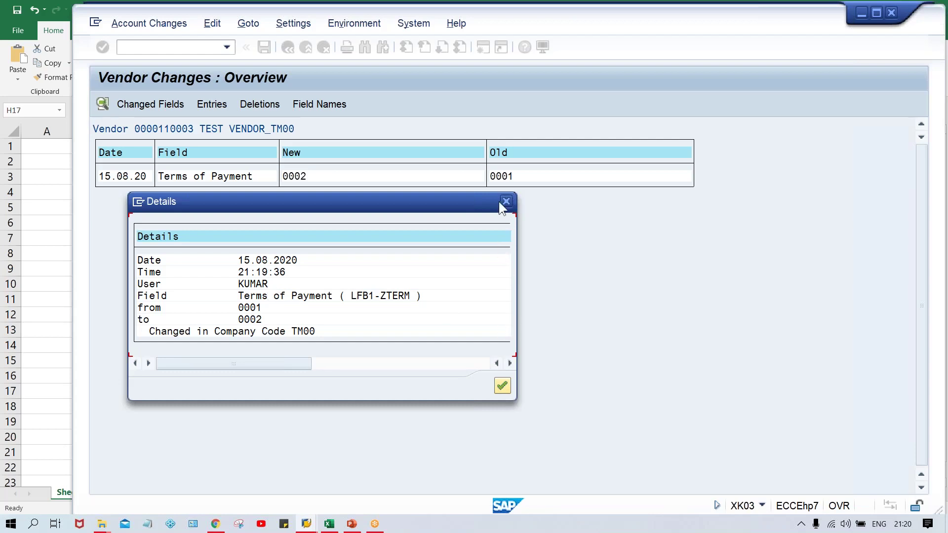
- Replace the XK02 note in Excel cell F17 with XK03, then return to SAP
click(329, 525)
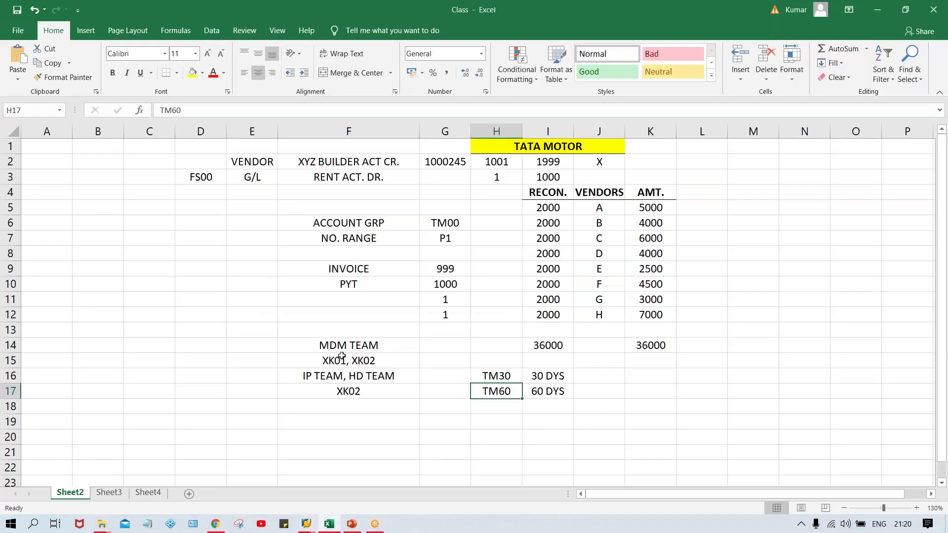
click(335, 391)
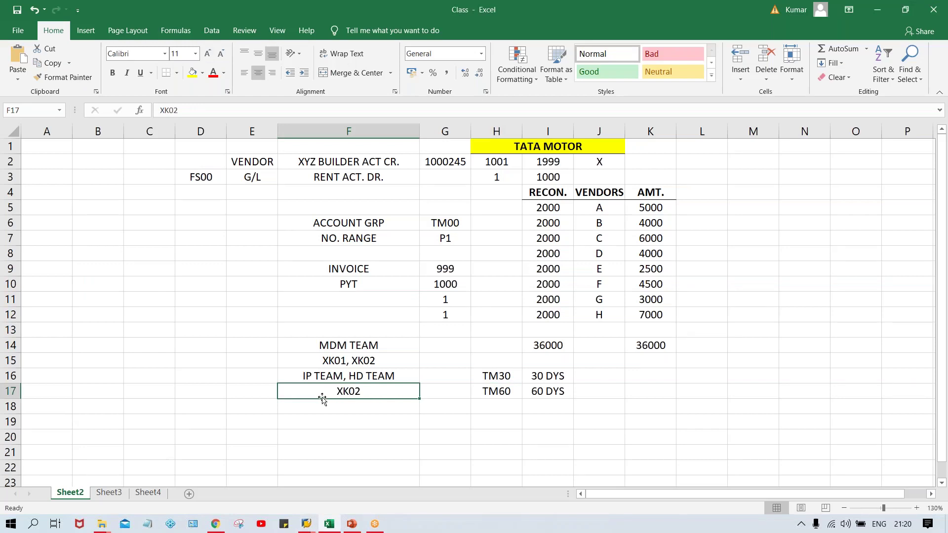
text(XK03)
key(Return)
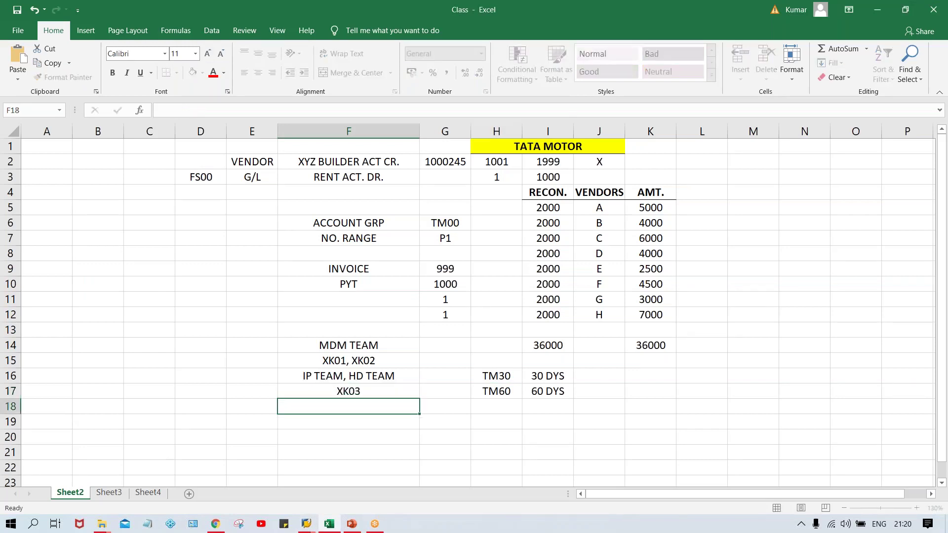
click(318, 387)
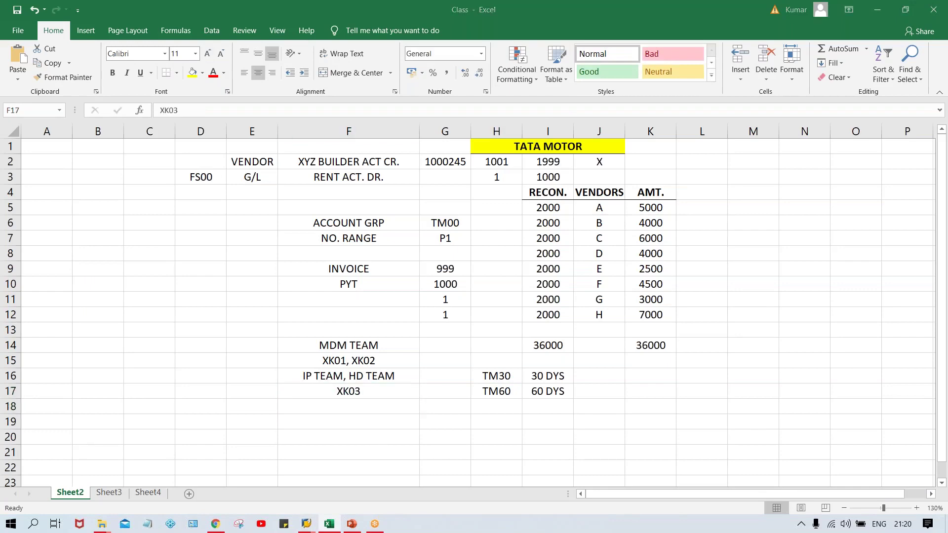
key(alt+Tab)
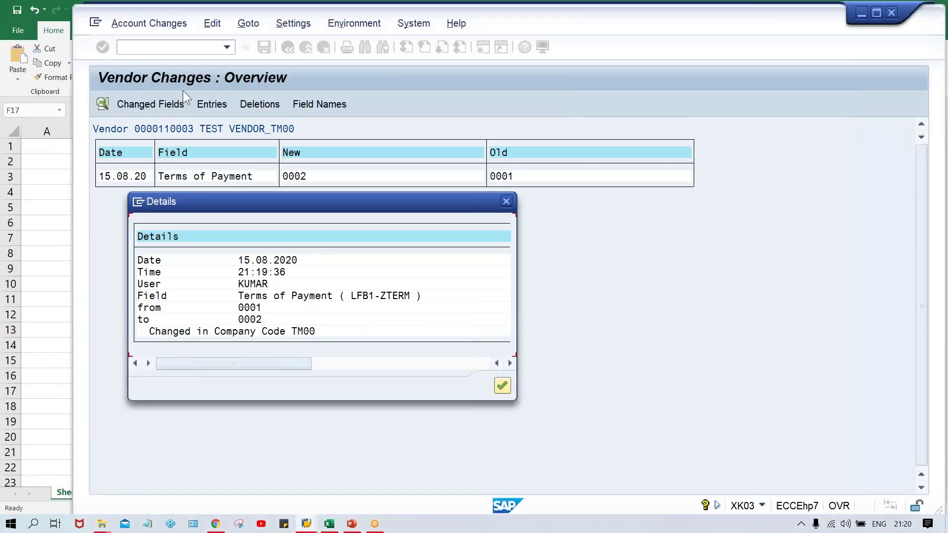
- Close the change details, start XK03 for vendor 110003 in TM00, and tick Address
click(182, 90)
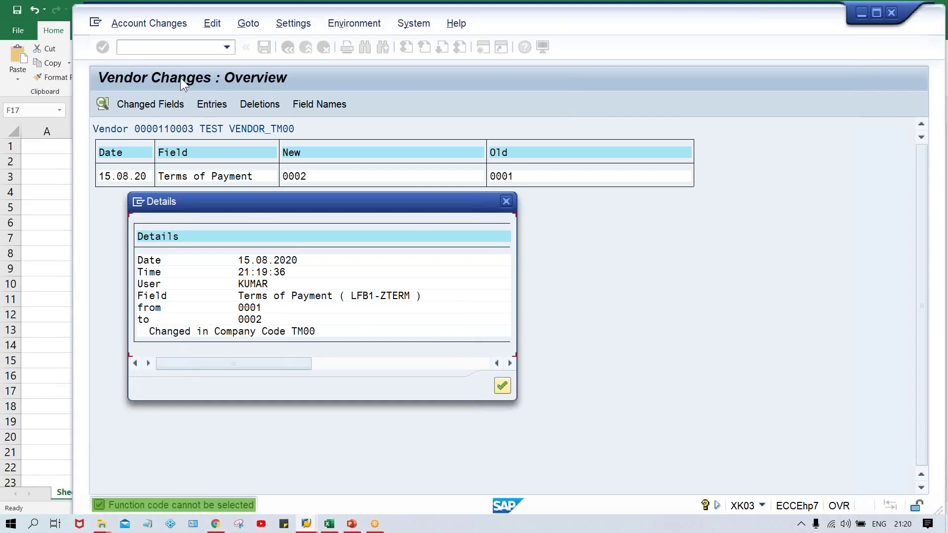
click(507, 201)
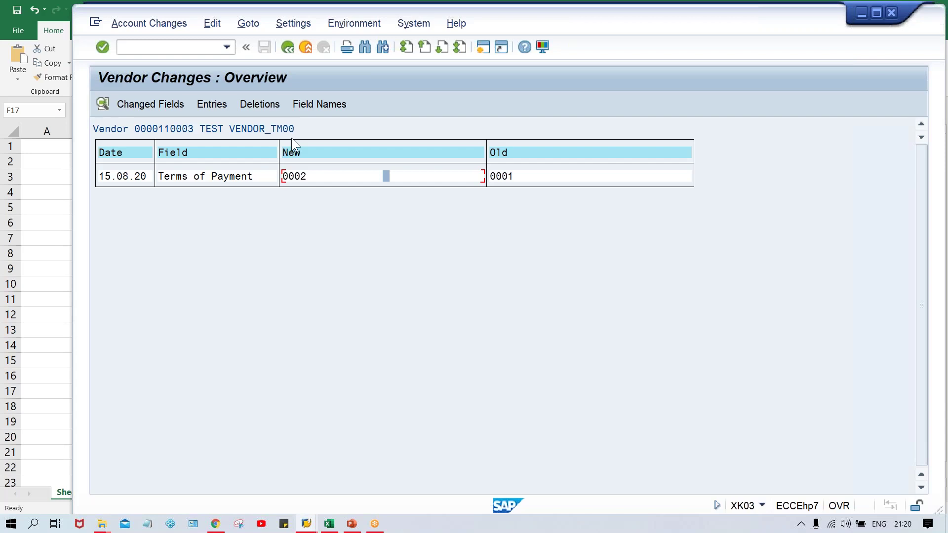
click(168, 48)
text(/NXK03)
key(Return)
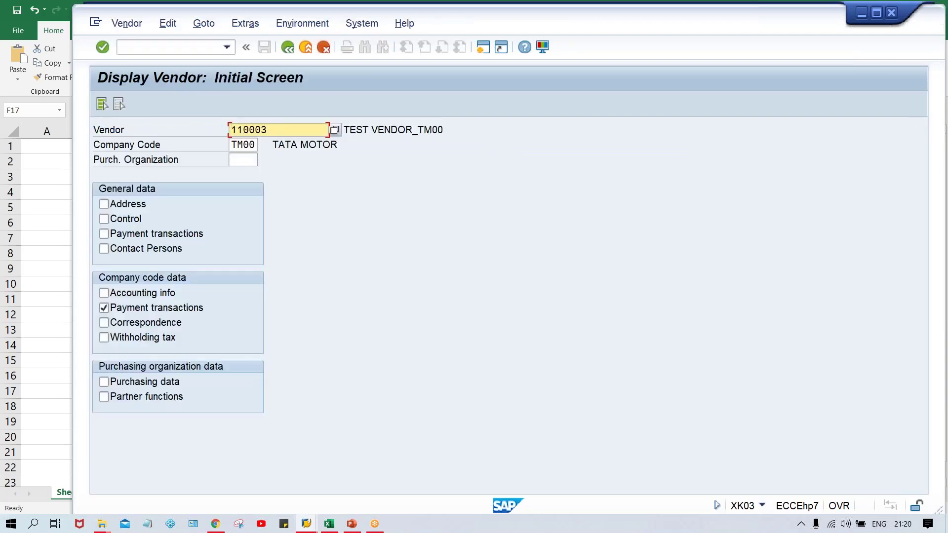
key(Return)
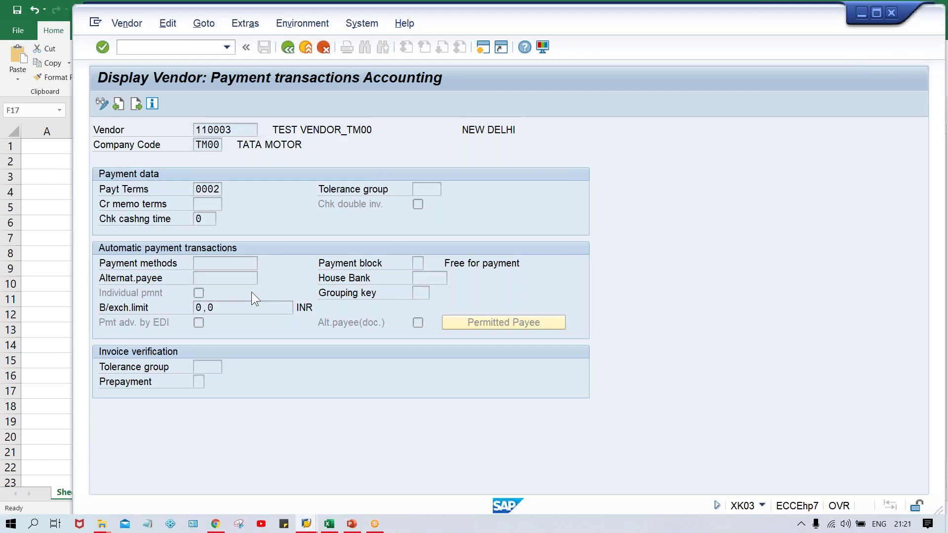
key(F3)
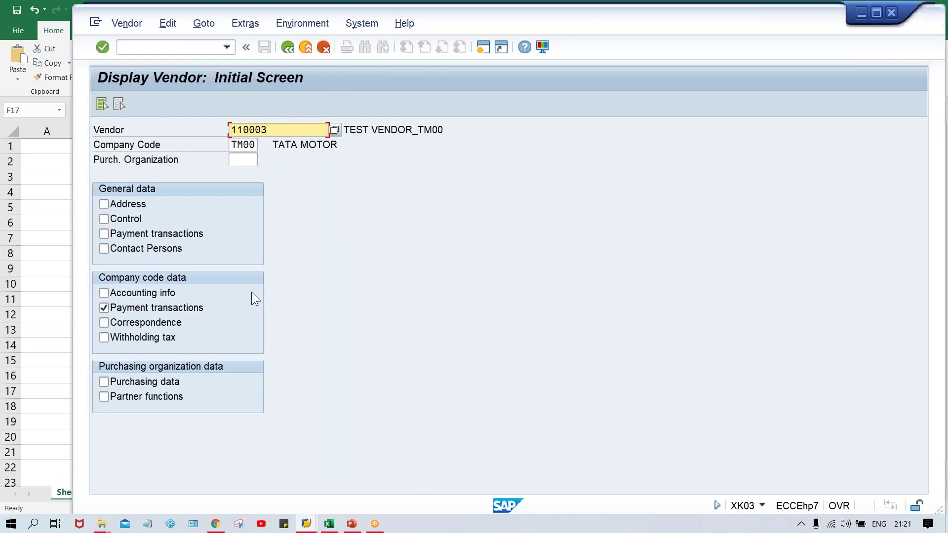
click(116, 207)
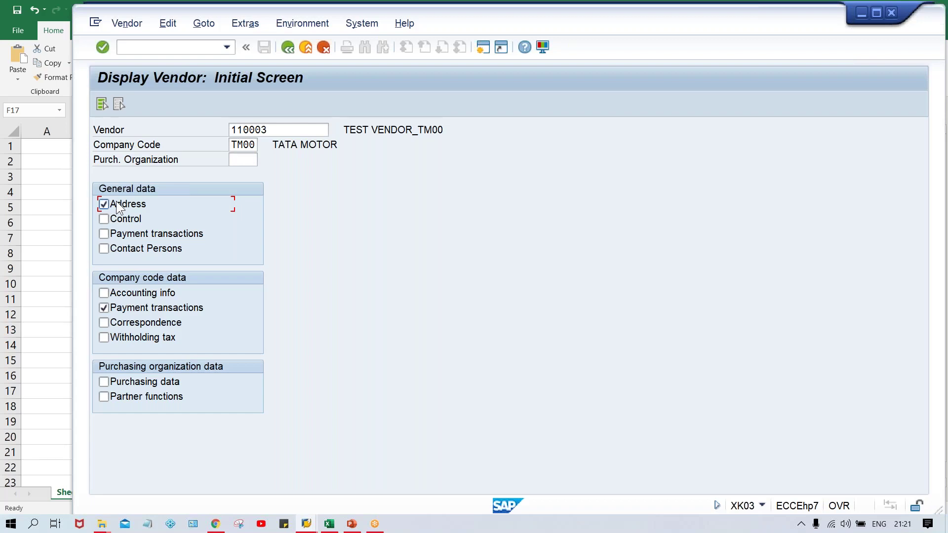
key(Return)
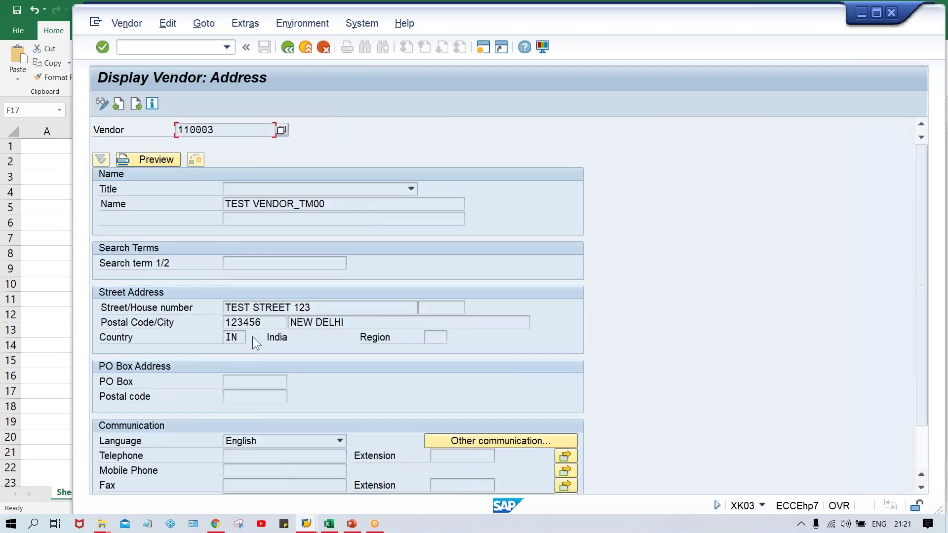
click(127, 24)
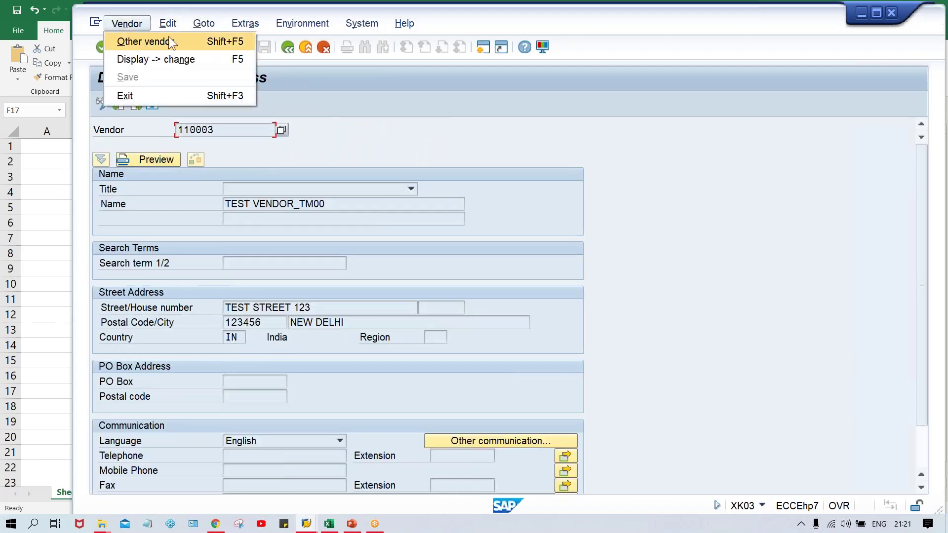
mouse_move(250, 29)
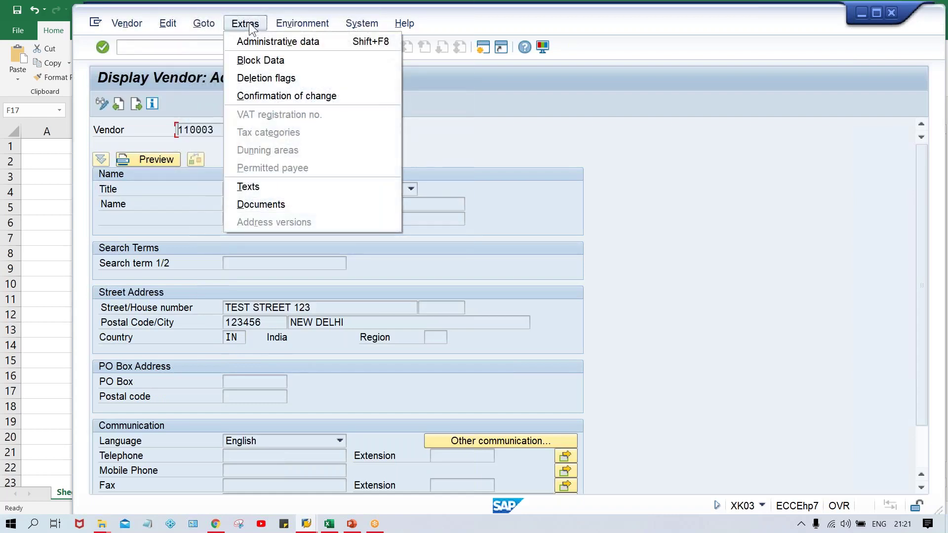
click(269, 61)
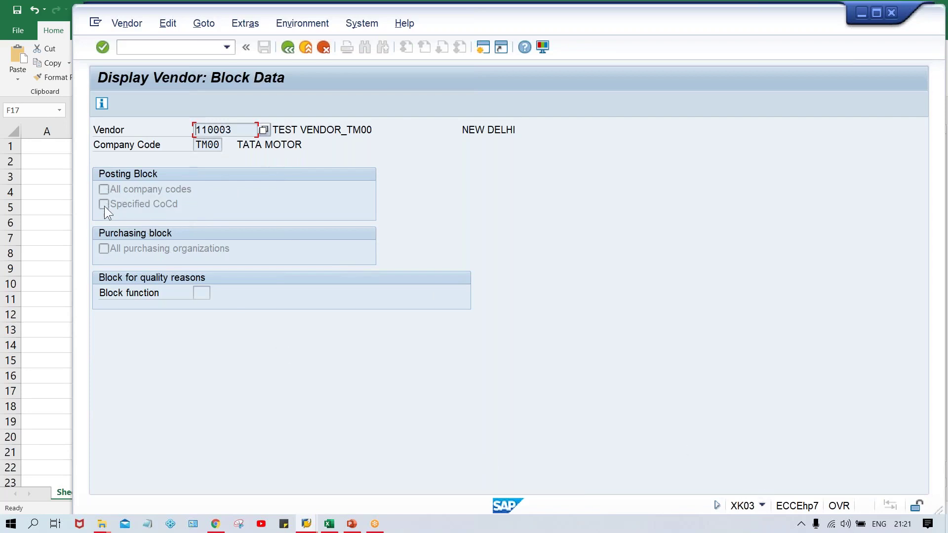
click(286, 51)
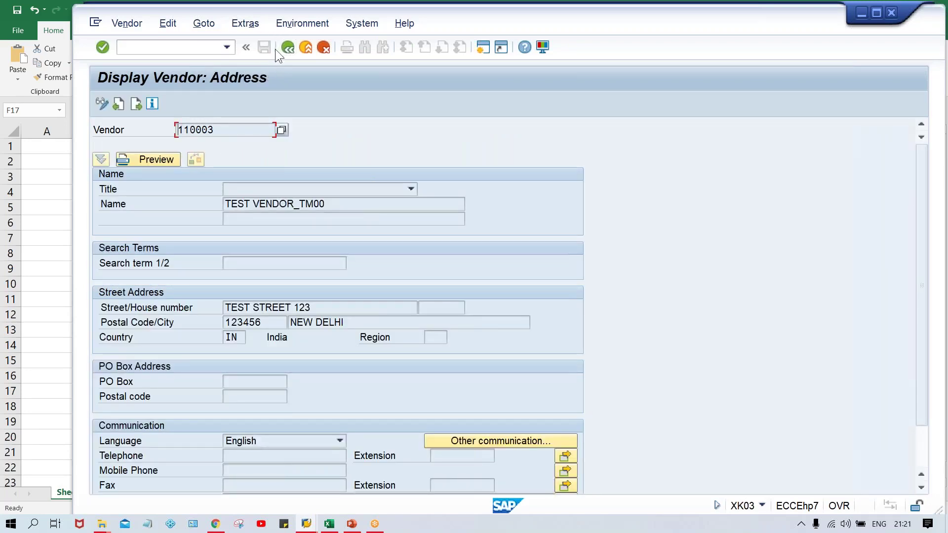
click(286, 47)
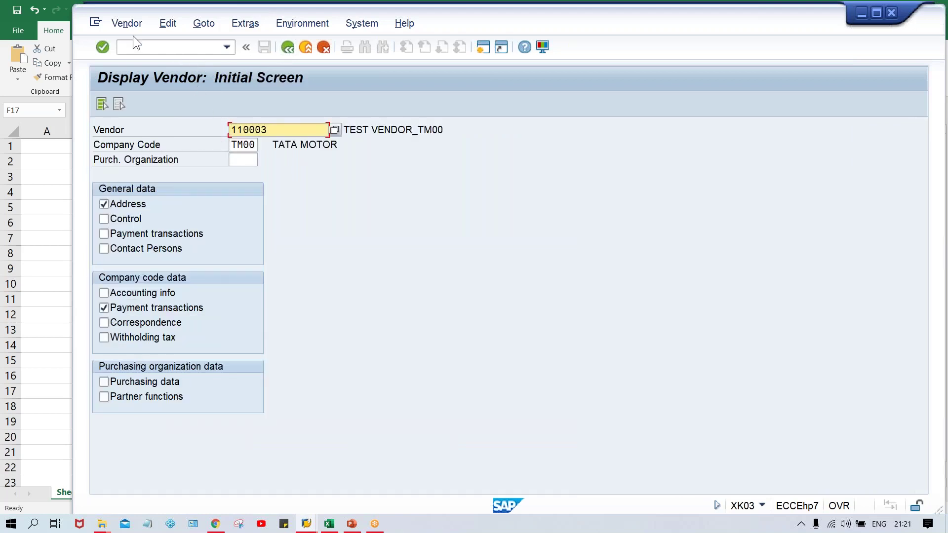
- Run /NXK02 for vendor 110003 and open its block data via Extras > Block Data
click(146, 53)
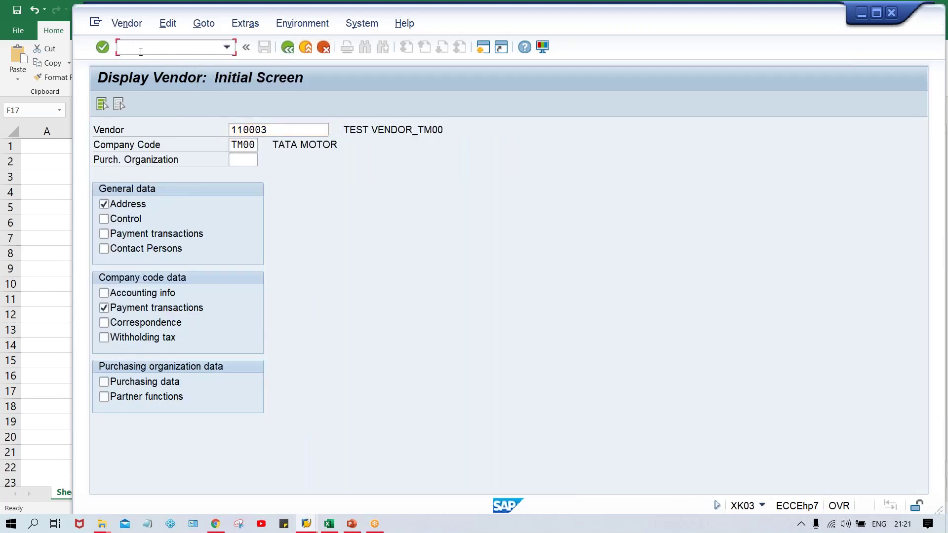
text(/NXK02)
key(Return)
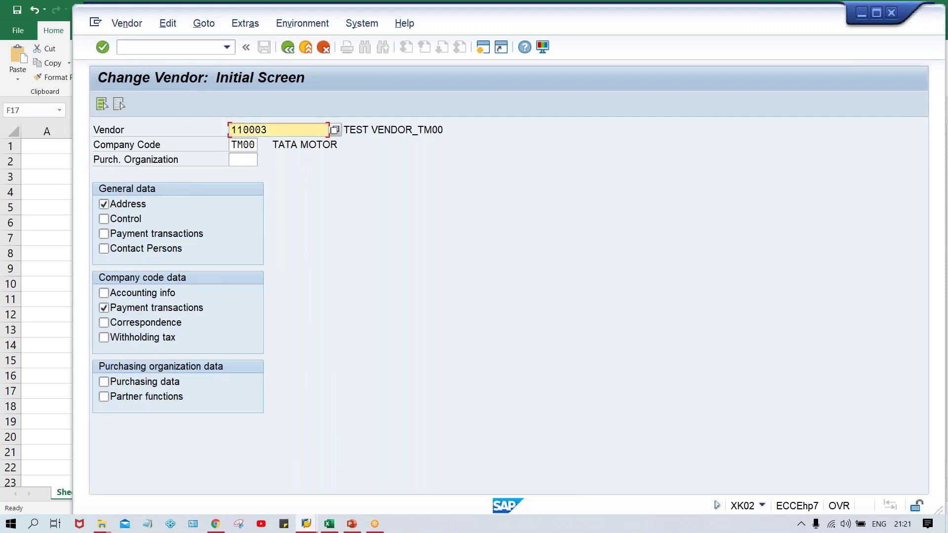
key(Return)
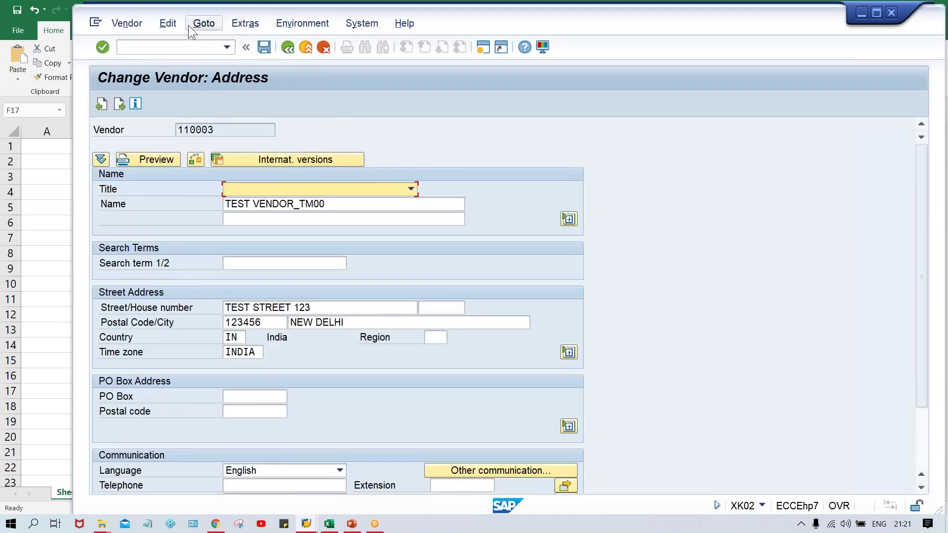
click(165, 25)
mouse_move(251, 26)
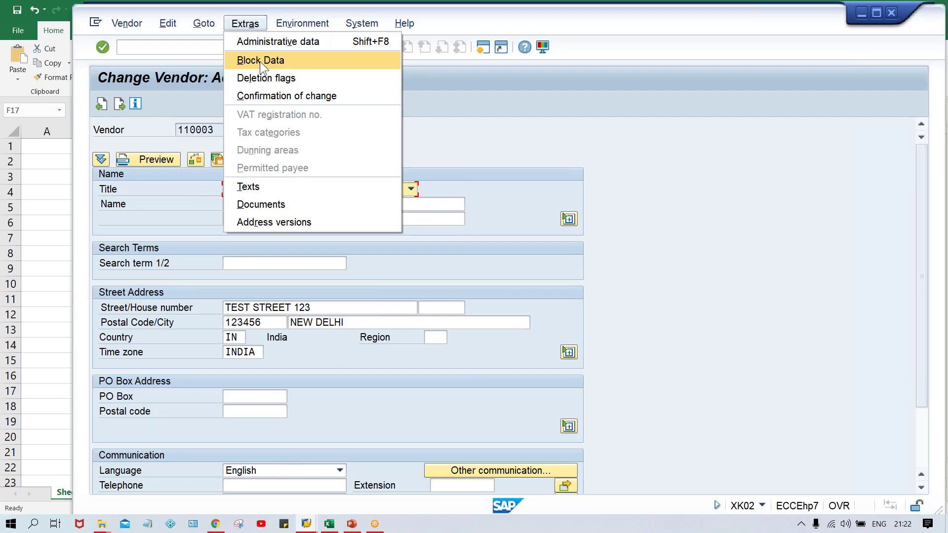
click(260, 61)
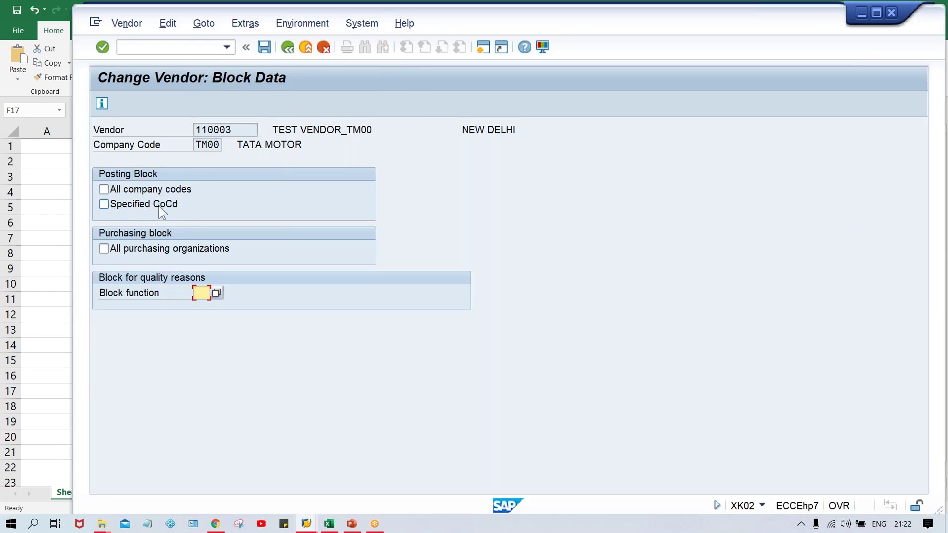
click(329, 525)
- Enter company codes TM00, TS00, TC00 and TH00 into Excel cells M5 to M8
click(769, 211)
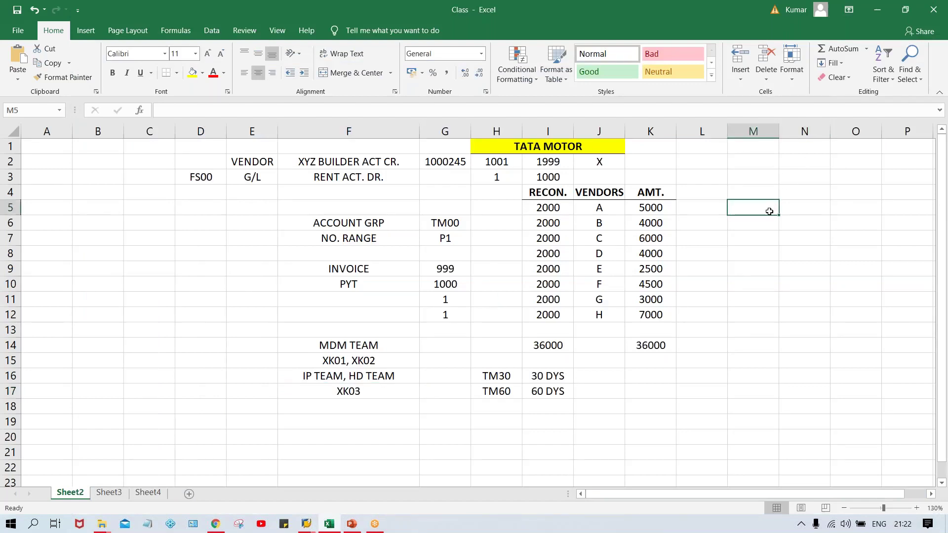
text(TM00)
key(Return)
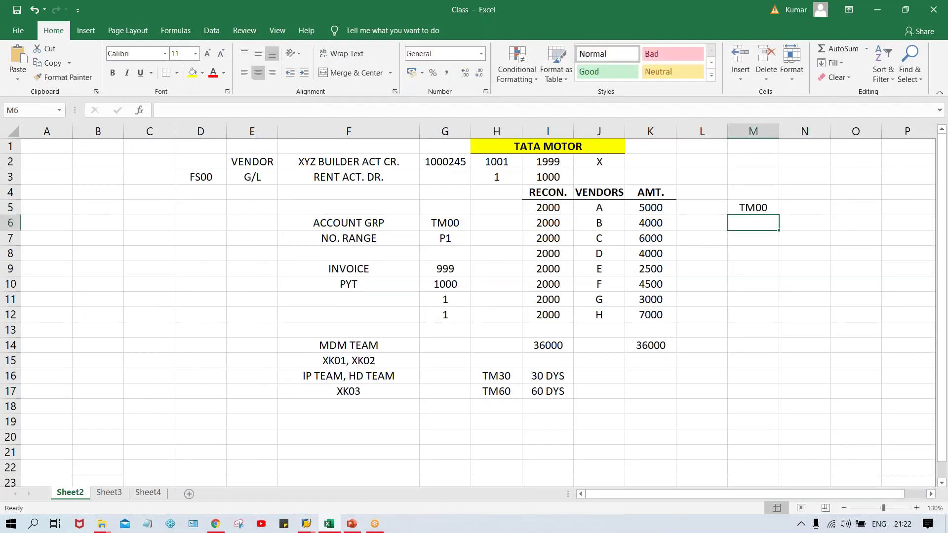
text(TS00)
text(\)
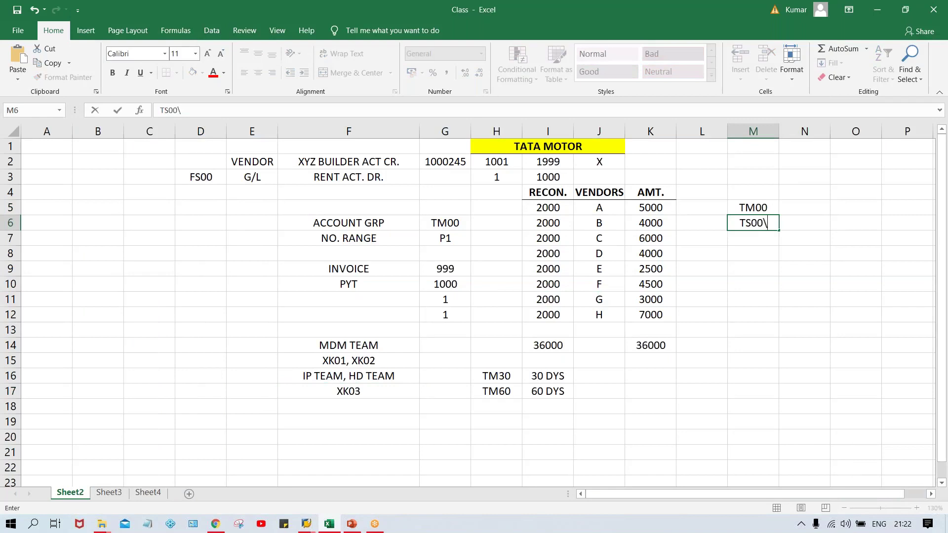
key(BackSpace)
key(Return)
text(T)
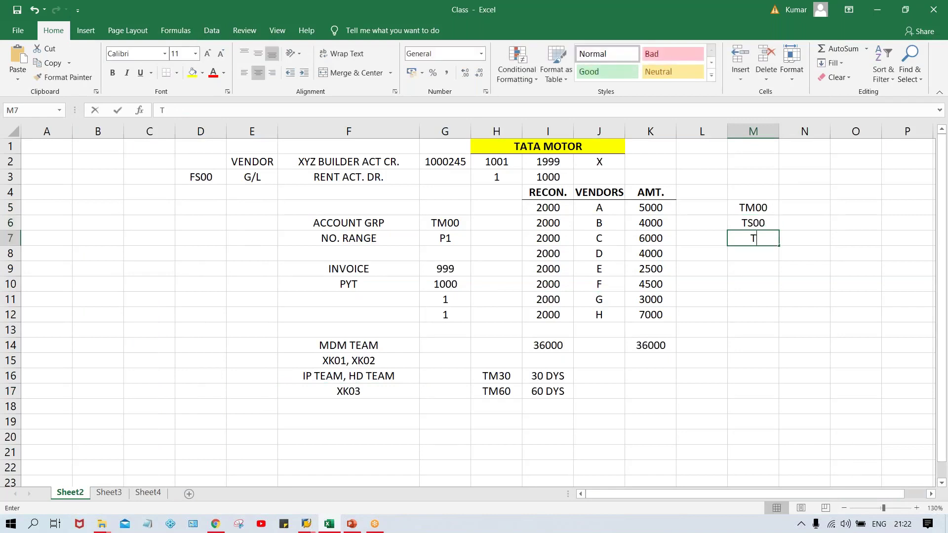
text(C00)
key(Return)
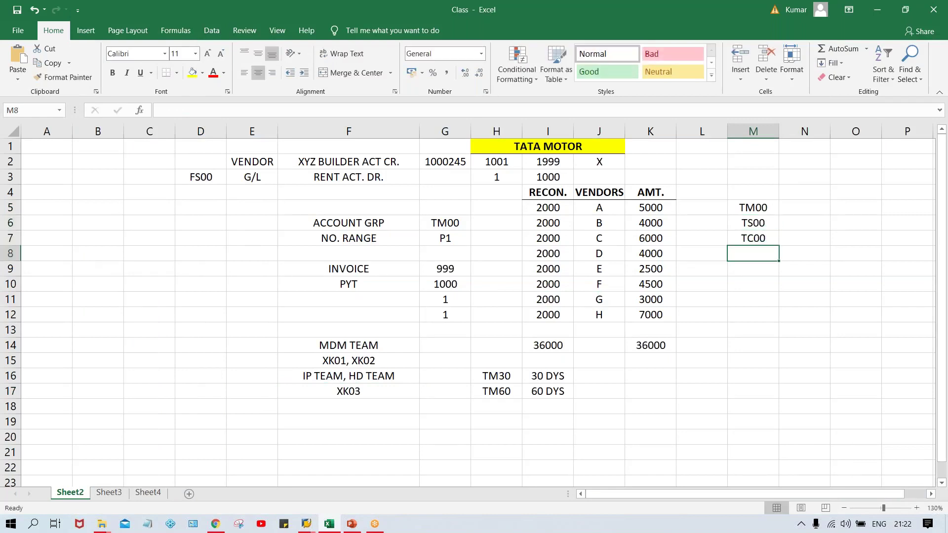
text(TH00)
key(Return)
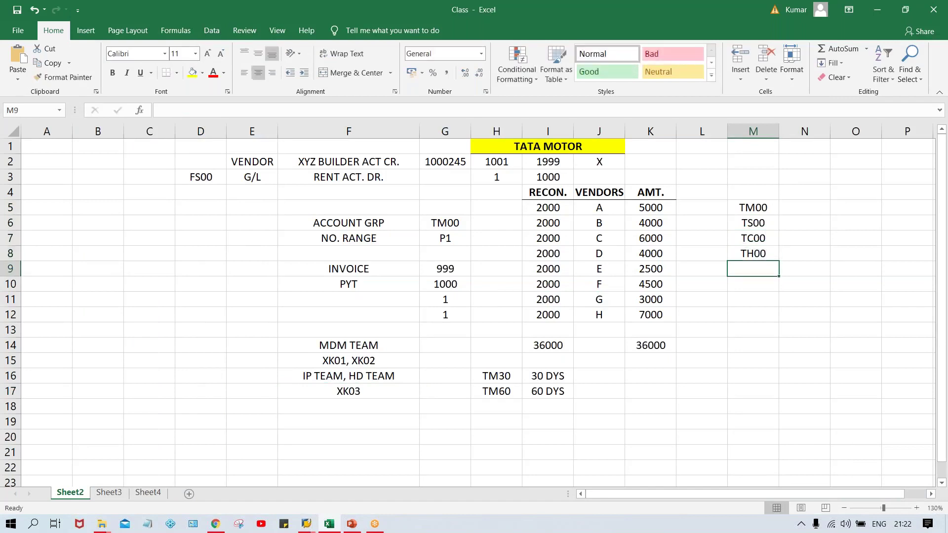
- Review the four codes in M5:M8, then return to the SAP block data screen
drag(755, 208, 754, 253)
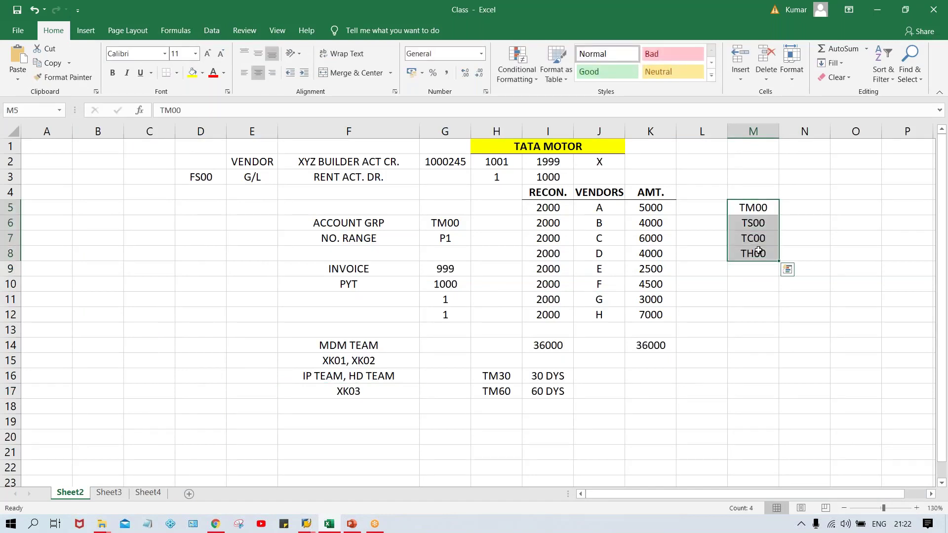
click(797, 211)
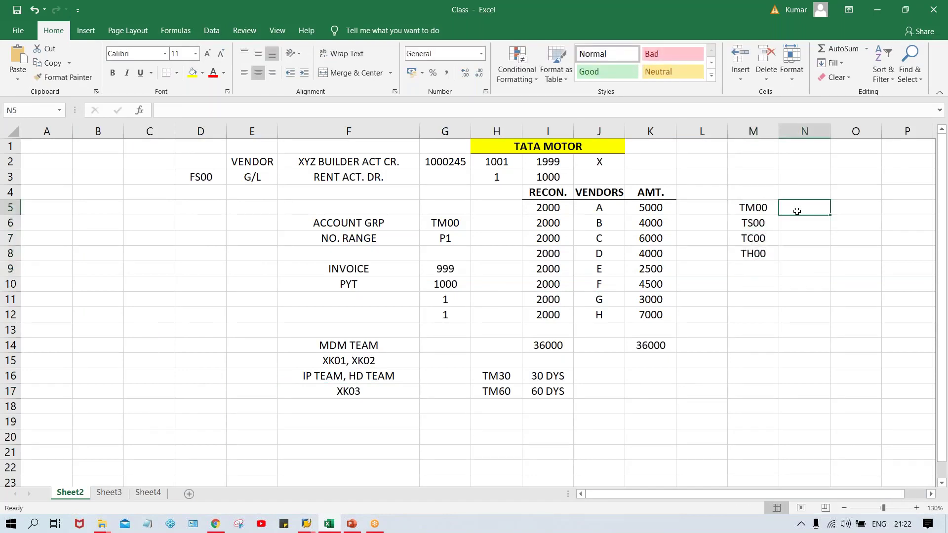
key(alt+Tab)
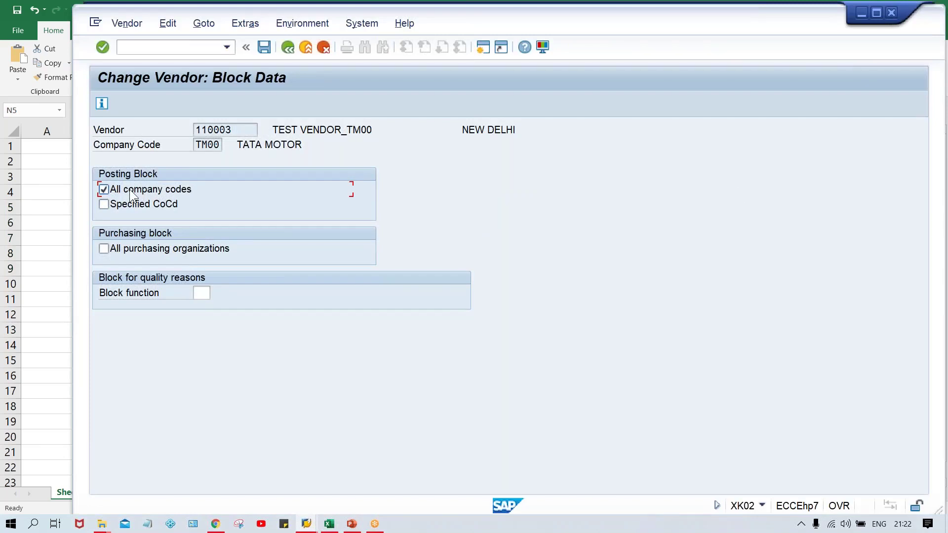
- Toggle the posting-block checkboxes back to cleared and return to the Change Vendor address screen
click(129, 189)
click(136, 202)
click(139, 206)
click(289, 48)
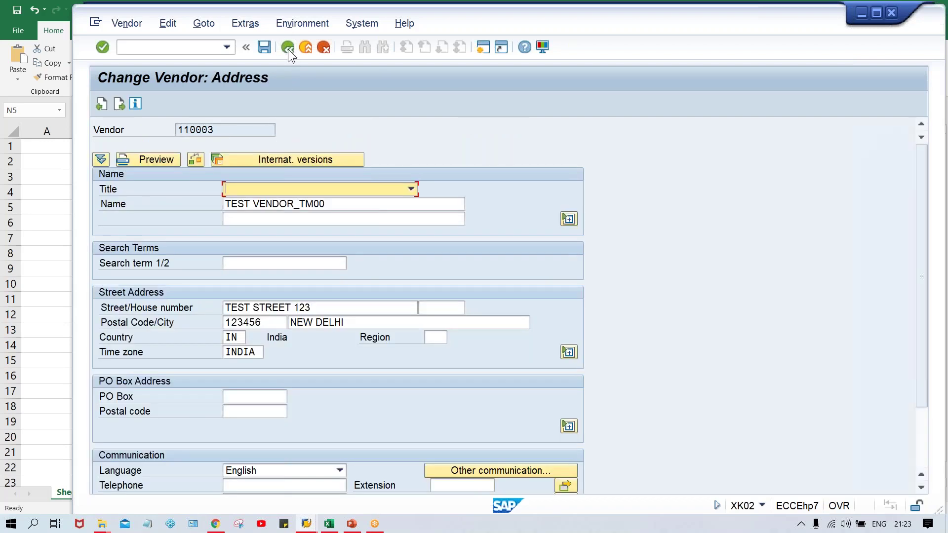
click(171, 52)
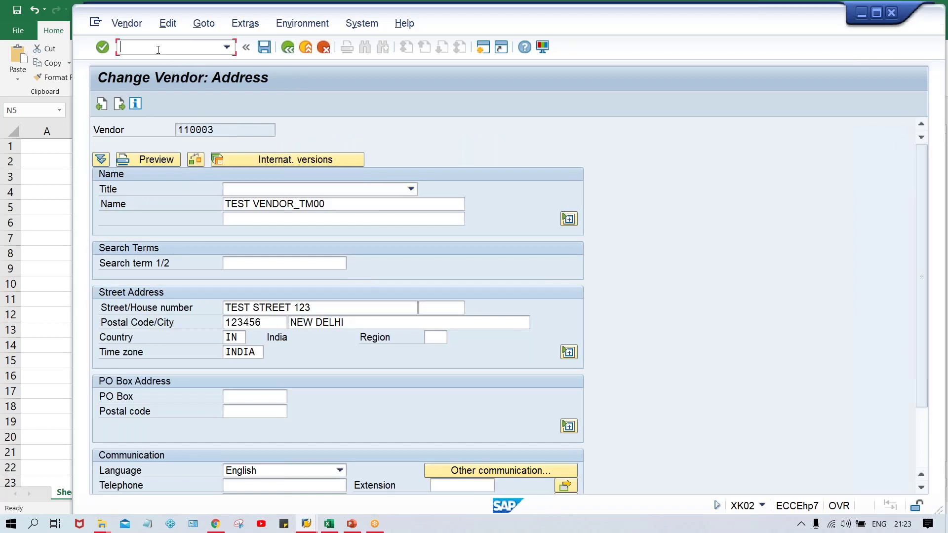
- Run /NXK05 to show the Block/Unblock details for vendor 110003 in TM00
text(/NXK05)
key(Return)
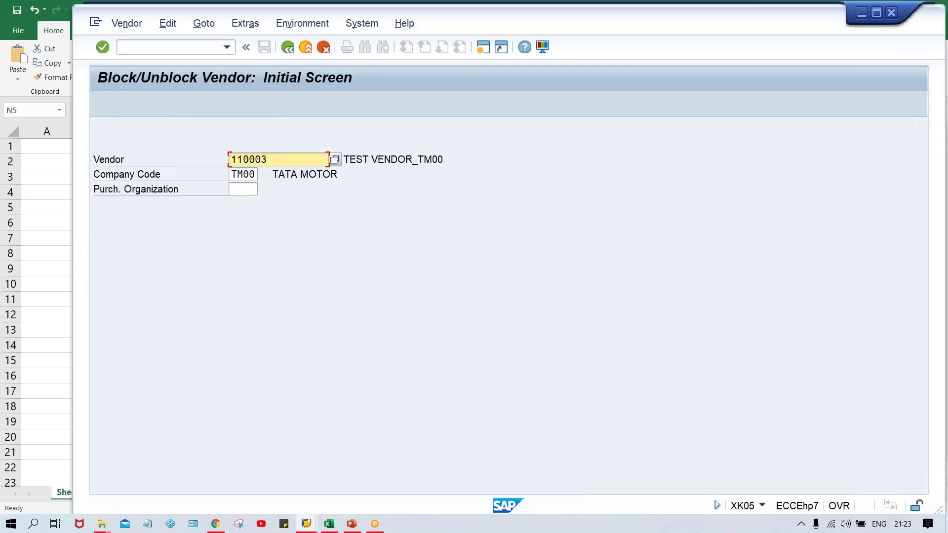
key(Return)
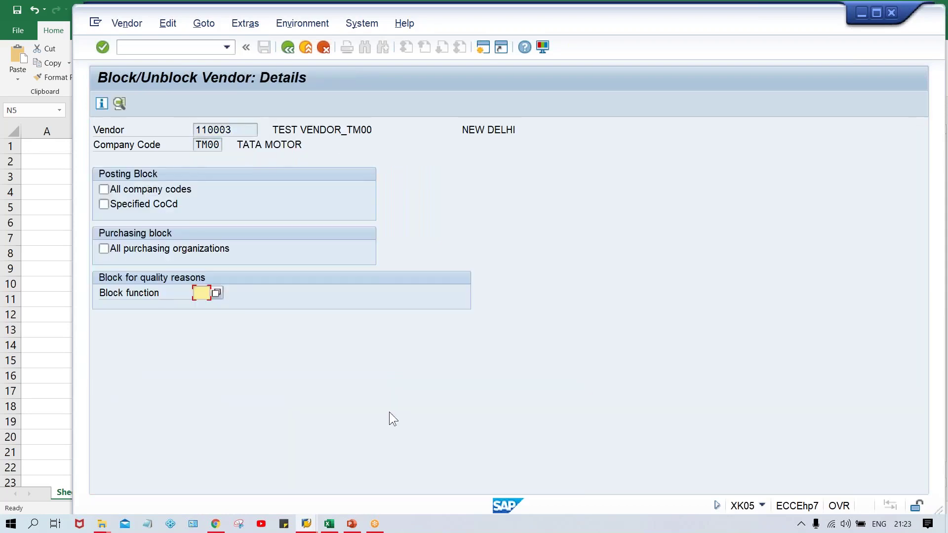